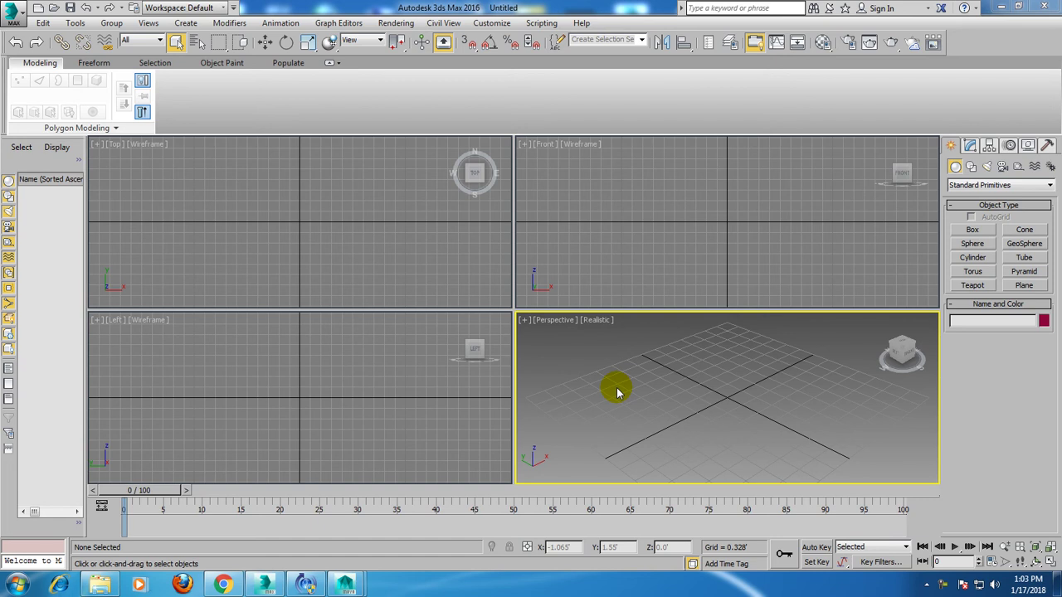
Launch a new blank Notepad window from the Run prompt over the 3ds Max scene.
key("super+r")
type("no")
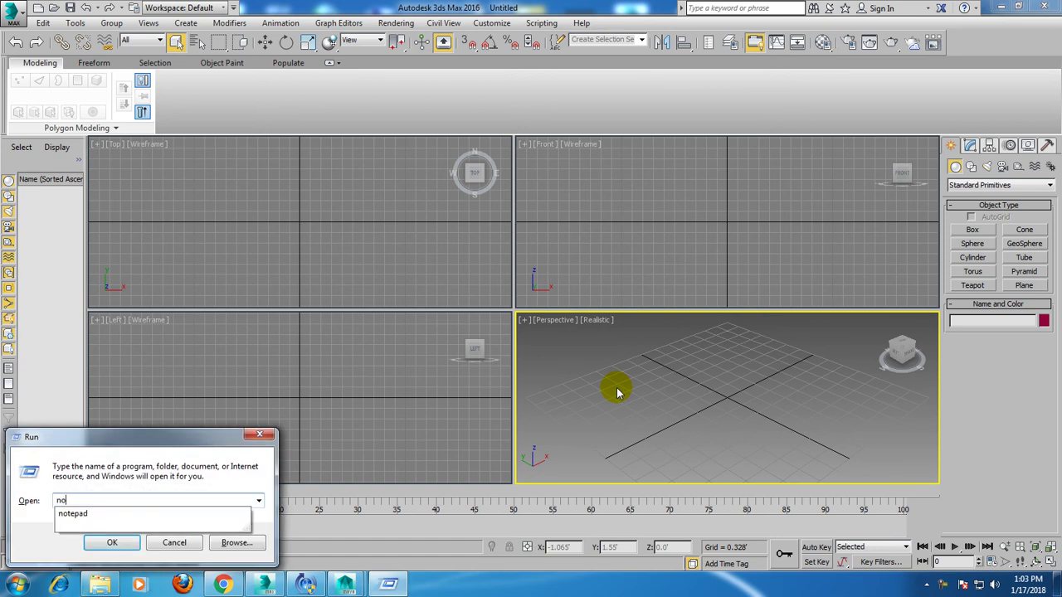
type("pad")
key("Return")
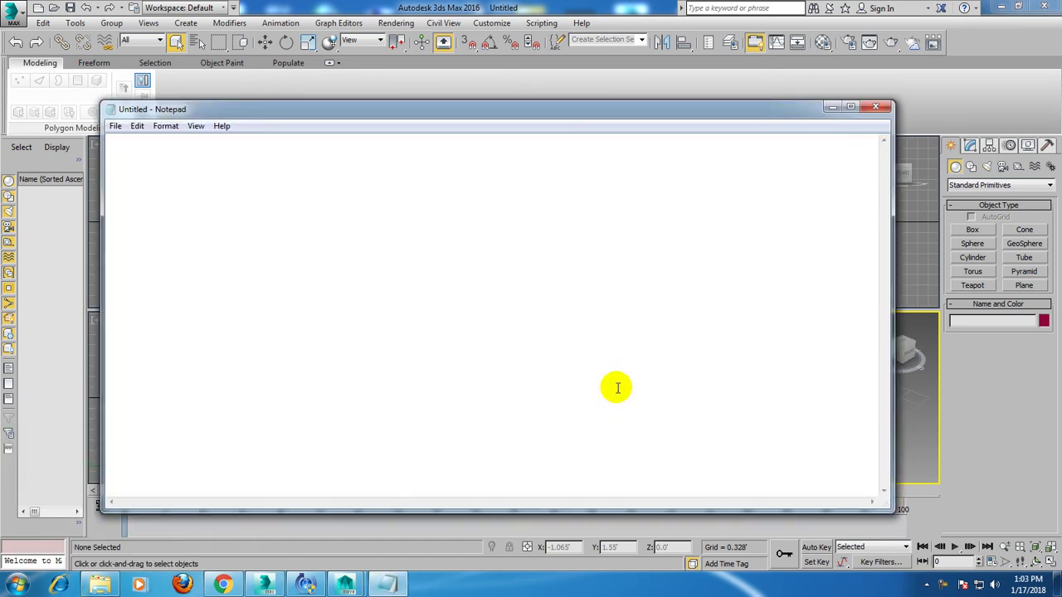
Maximize Notepad and type the intro note about modelling a prop in 3dsmax for beginners.
double_click(786, 110)
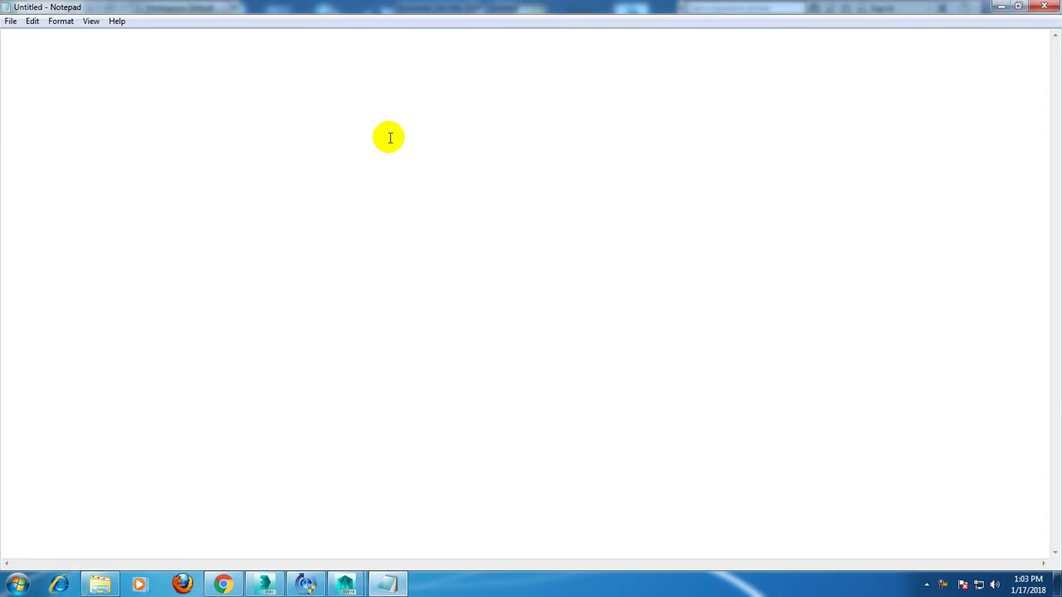
type("In")
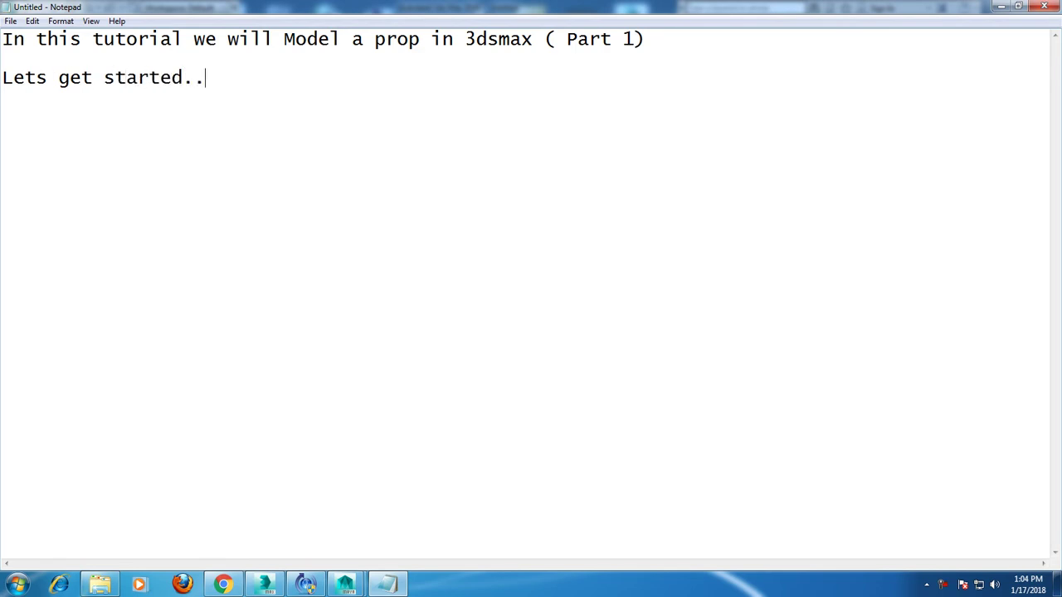
Delete '( Part 1)' from the first line and minimize Notepad to reveal 3ds Max.
left_click(663, 41)
left_click(544, 39, "shift")
key("Delete")
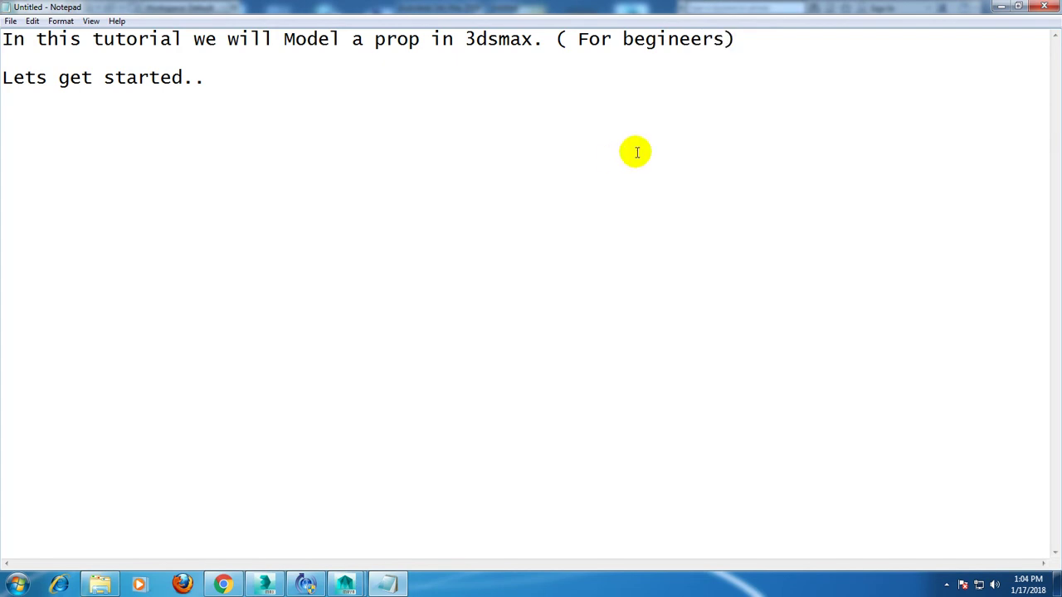
left_click(1001, 7)
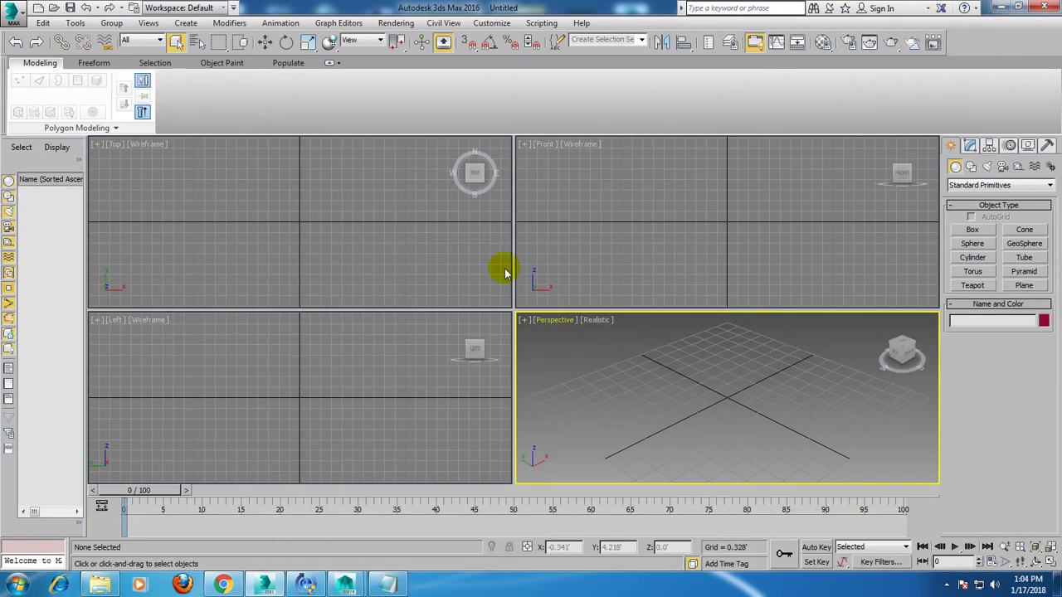
Open the warehouse push-cart reference JPG in the image viewer and move it to the upper left.
left_click(396, 23)
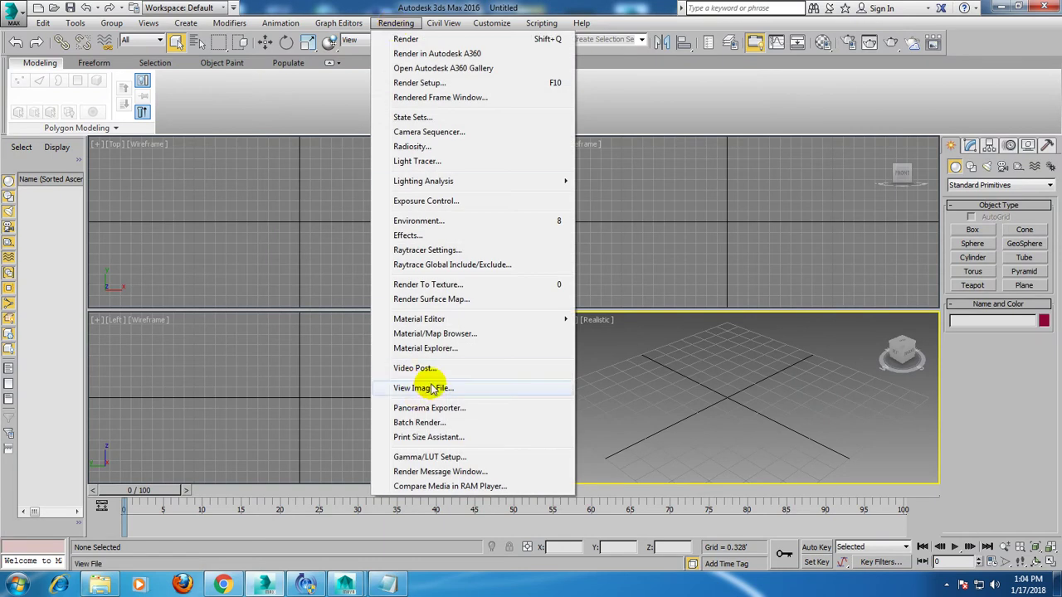
left_click(423, 387)
left_click_drag(450, 79, 470, 172)
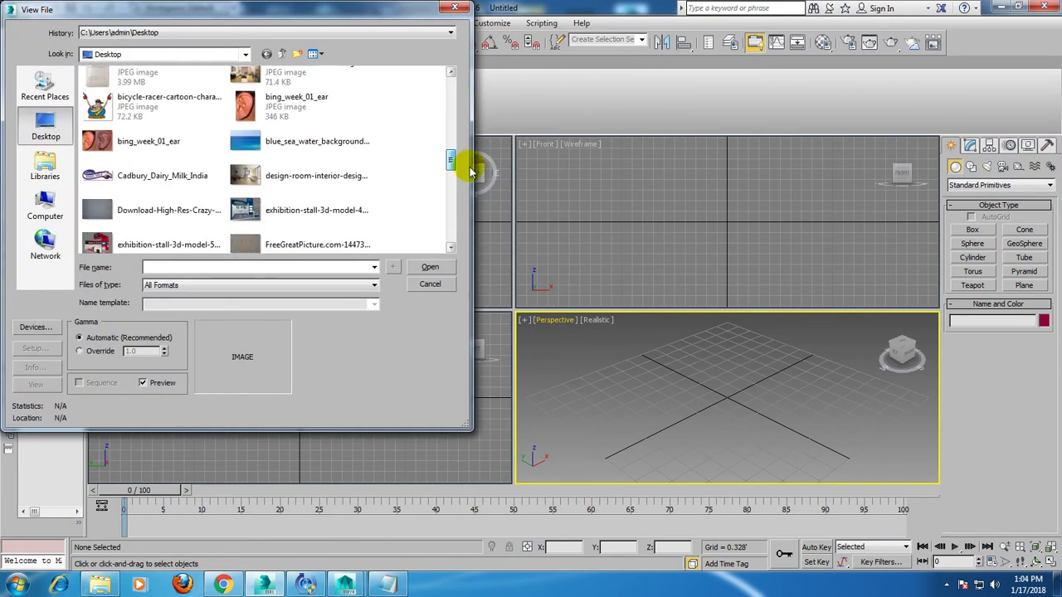
left_click_drag(470, 172, 482, 232)
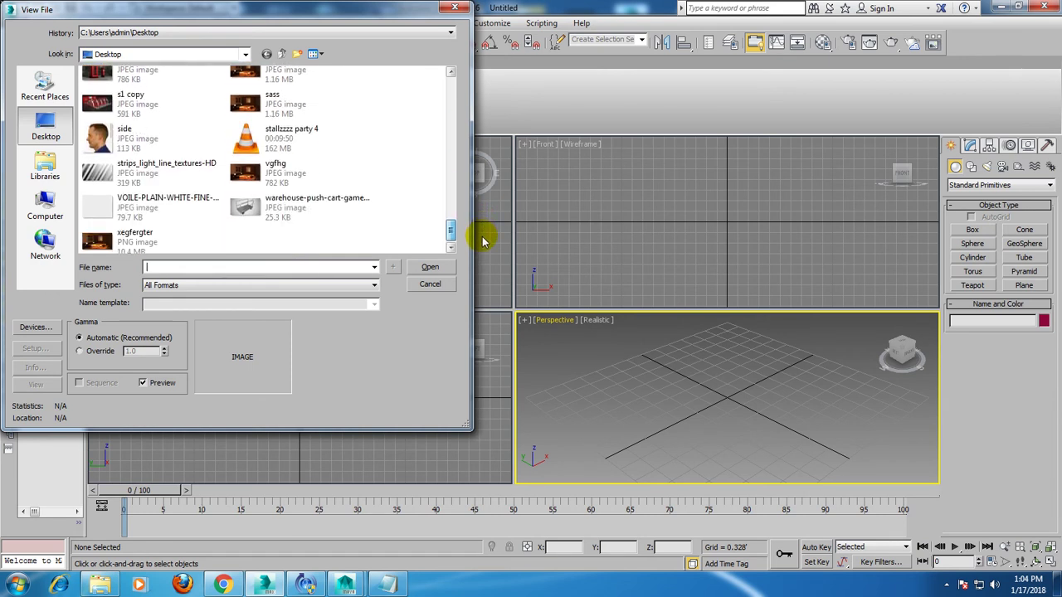
double_click(315, 222)
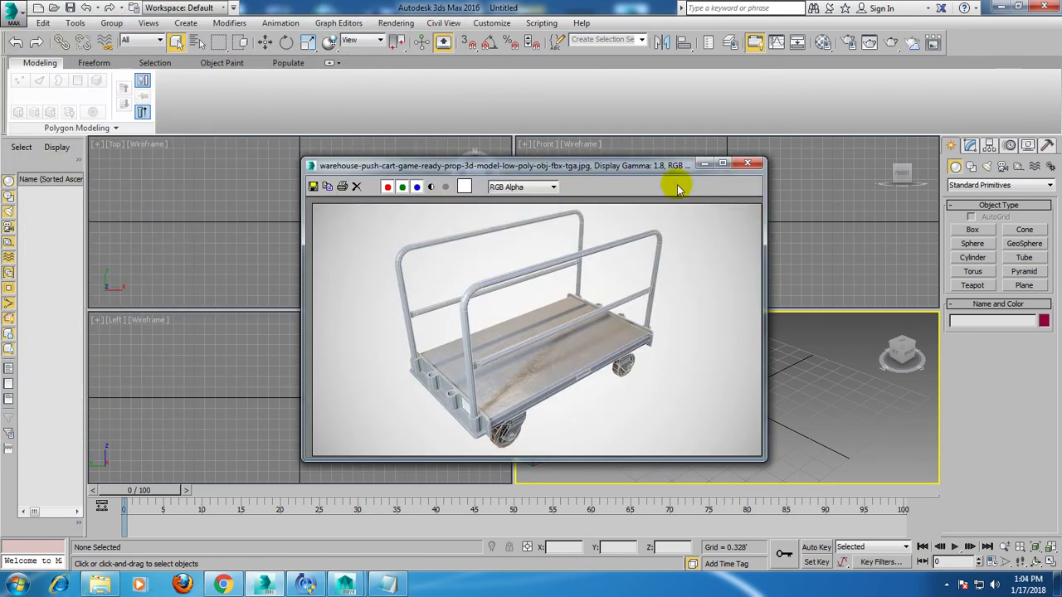
left_click_drag(662, 165, 416, 72)
Create a large grey ground plane in the maximized Perspective viewport.
key("alt+w")
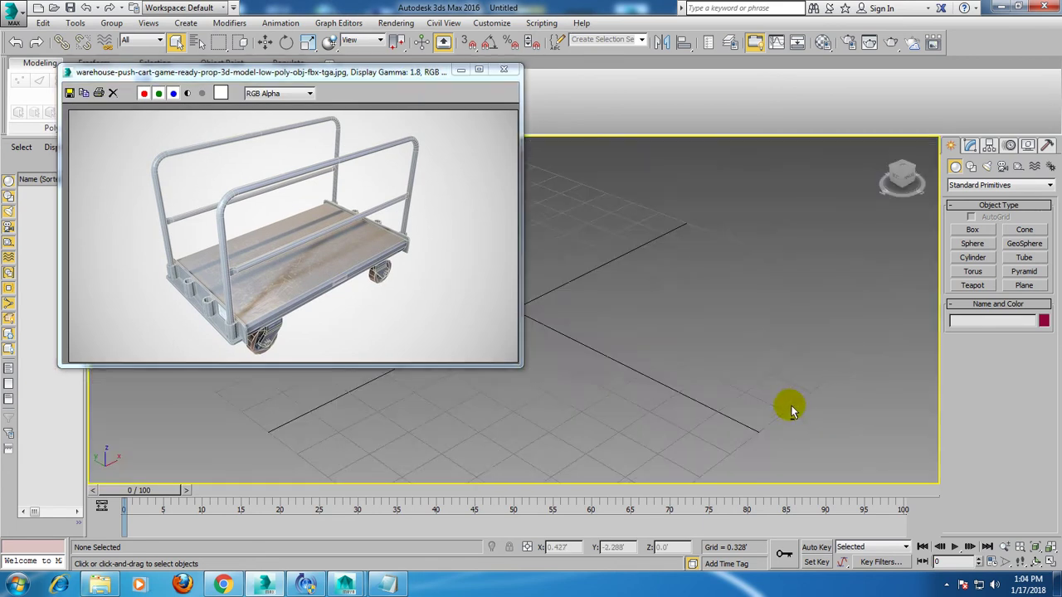
scroll(849, 344, "down", 4)
left_click(1024, 286)
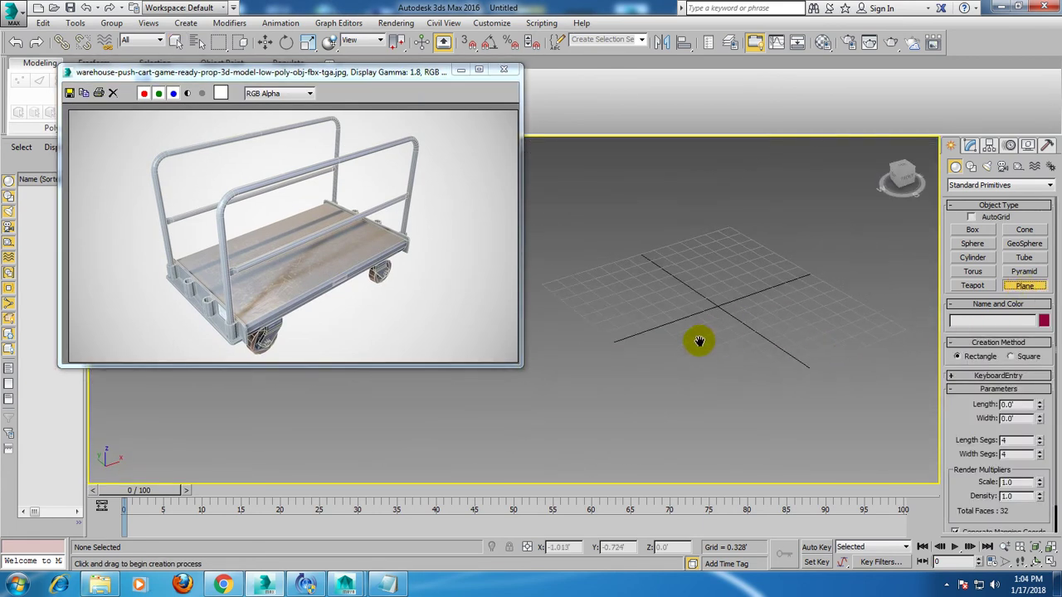
left_click_drag(744, 185, 629, 575)
key("w")
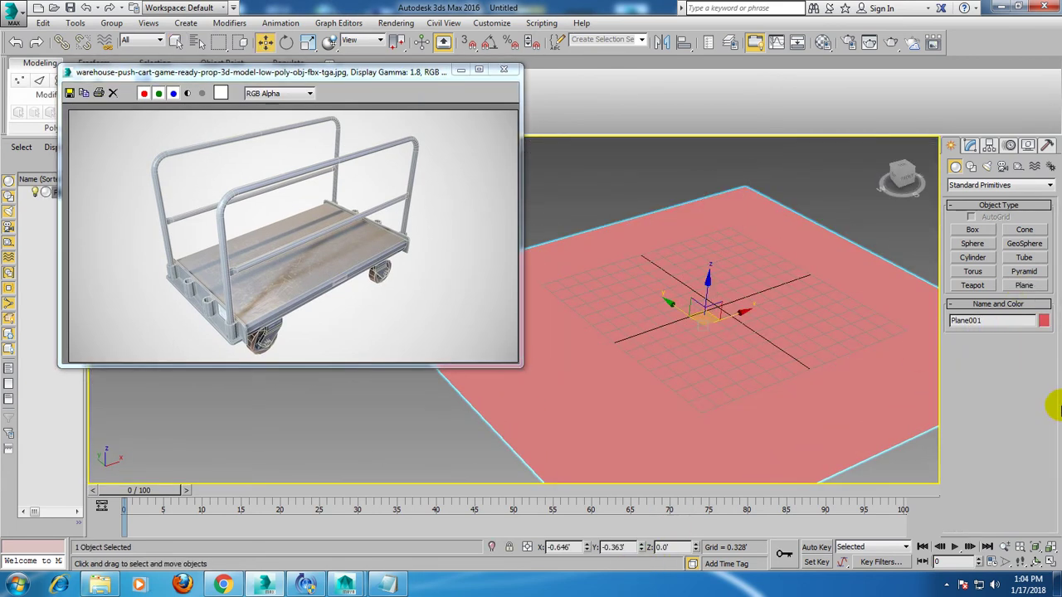
left_click(1042, 321)
left_click(612, 317)
left_click(600, 363)
Draw a thin grey box platform above the plane and bring up its context menu.
left_click(972, 230)
left_click_drag(762, 267, 670, 397)
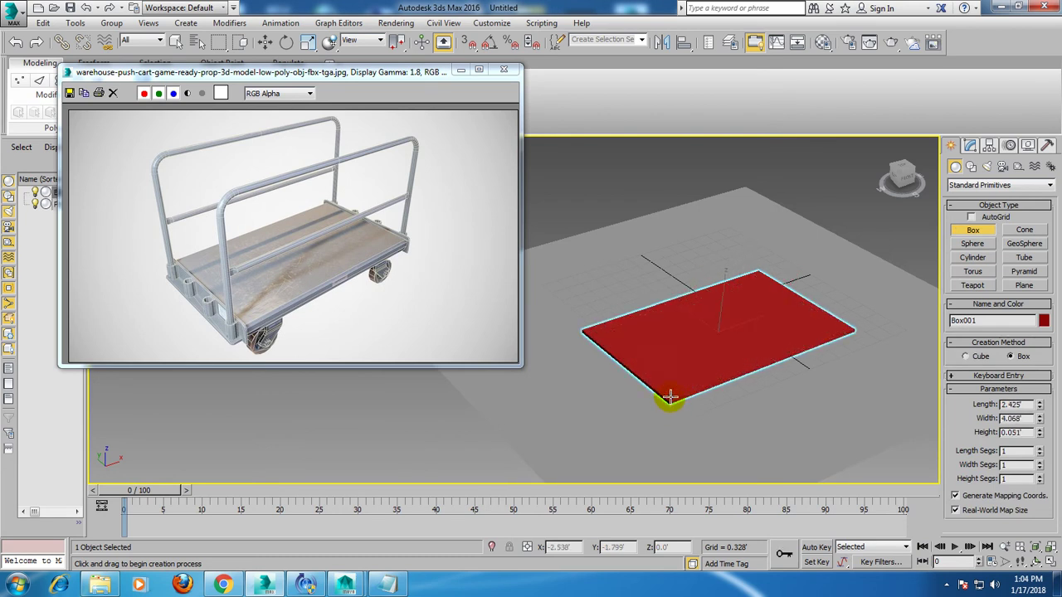
key("w")
mouse_move(688, 369)
middle_mouse_down("alt")
mouse_move(737, 216)
mouse_move(736, 274)
middle_mouse_up("alt")
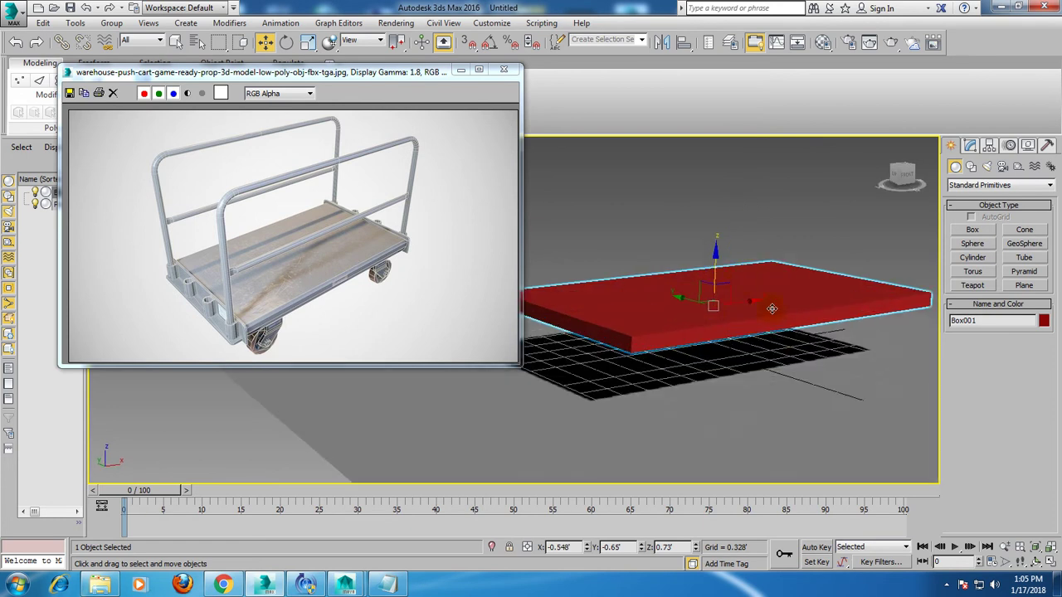
left_click(1044, 321)
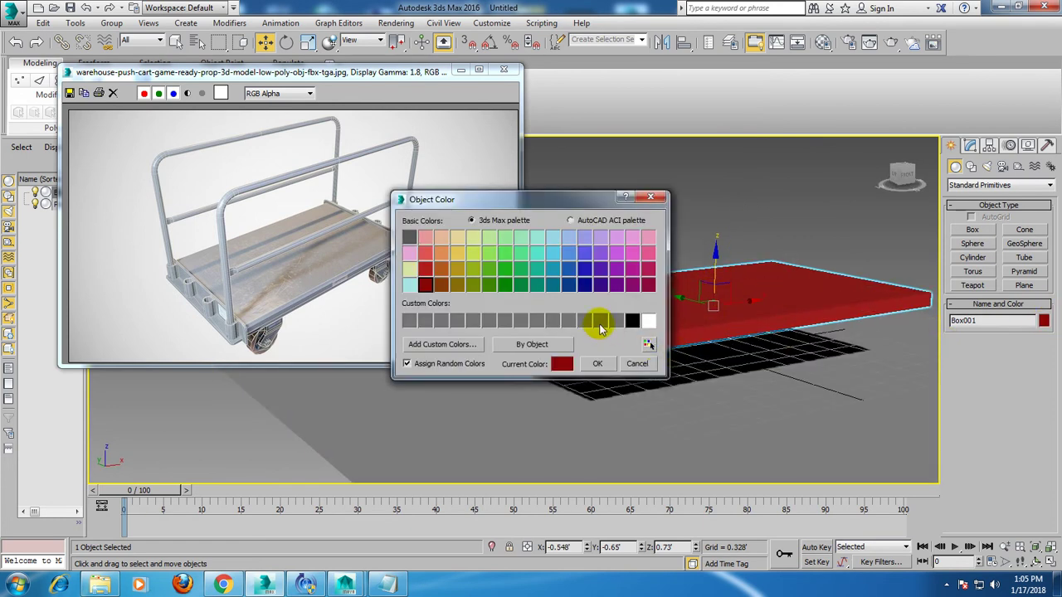
left_click(615, 320)
left_click(600, 362)
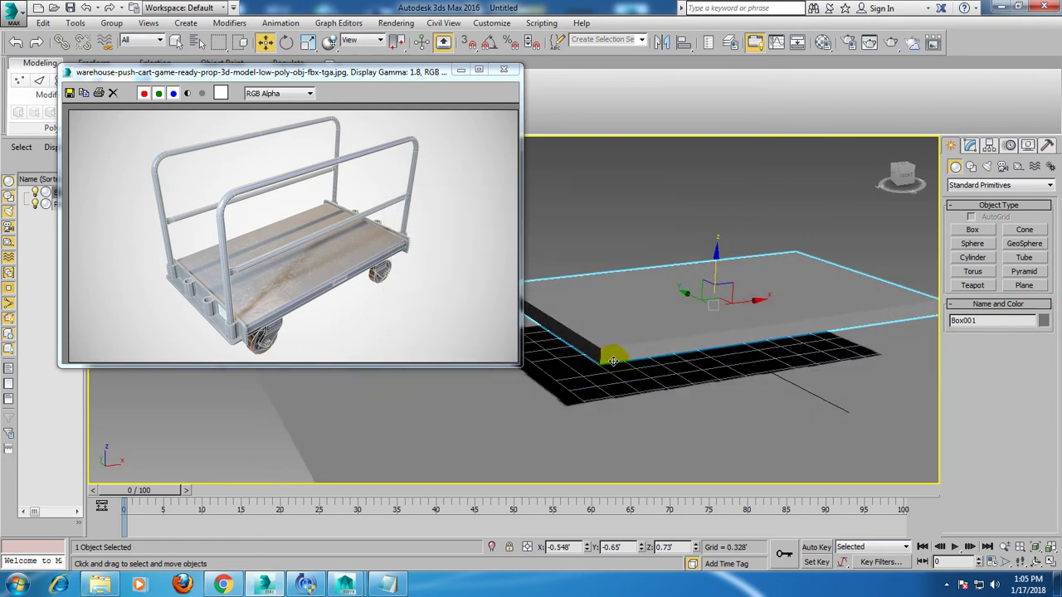
right_click(629, 309)
Convert the box platform to an Editable Poly.
left_click(737, 453)
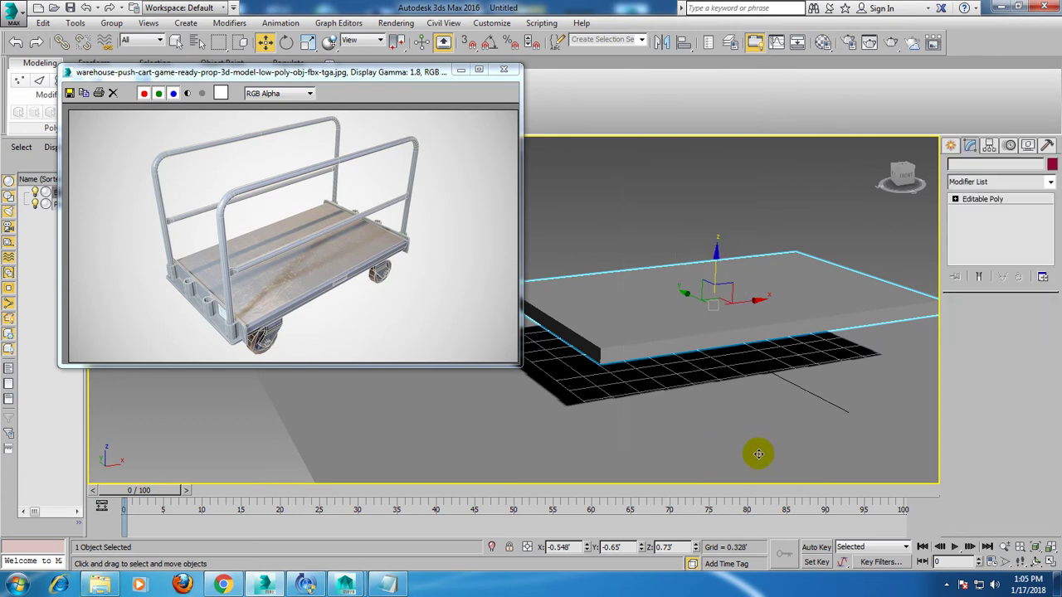
scroll(717, 409, "down", 3)
scroll(722, 332, "up", 3)
scroll(728, 332, "up", 2)
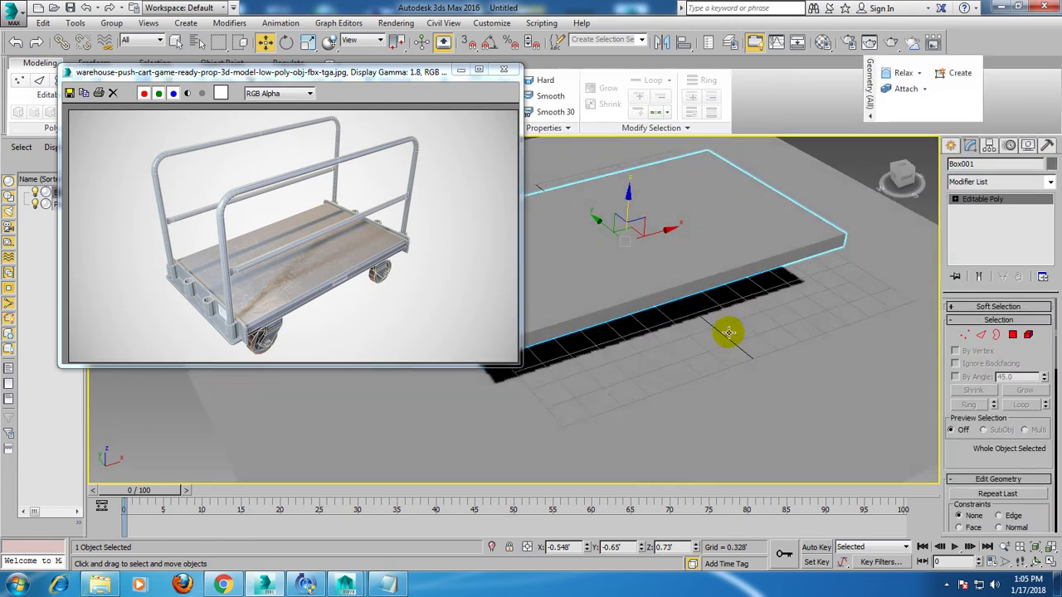
scroll(771, 365, "up", 2)
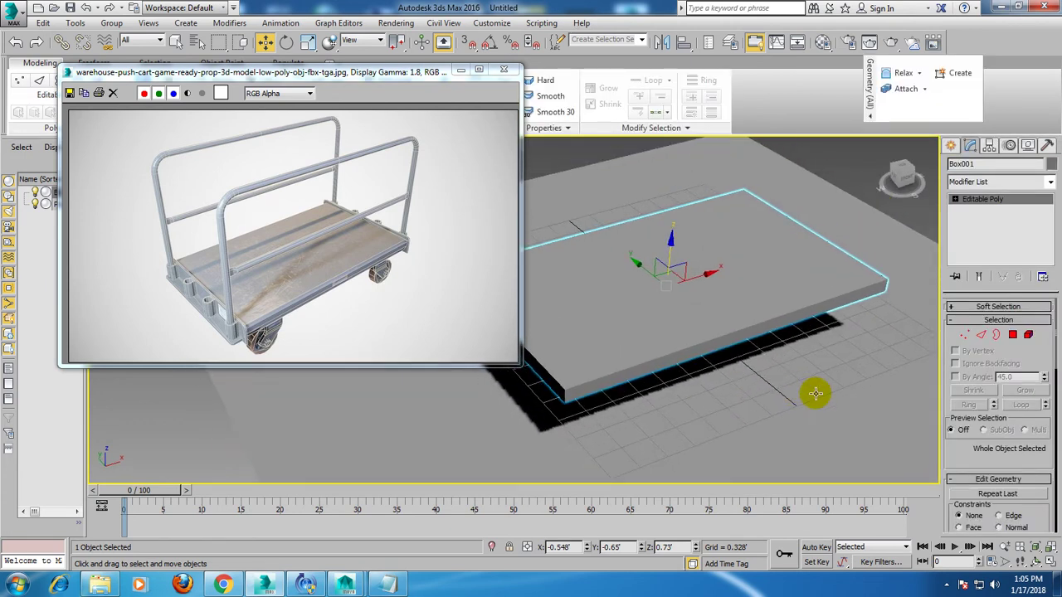
At Edge level, select the four long edges of the box.
left_click(981, 335)
key("2")
left_click_drag(600, 193, 653, 378)
left_click_drag(664, 419, 664, 420)
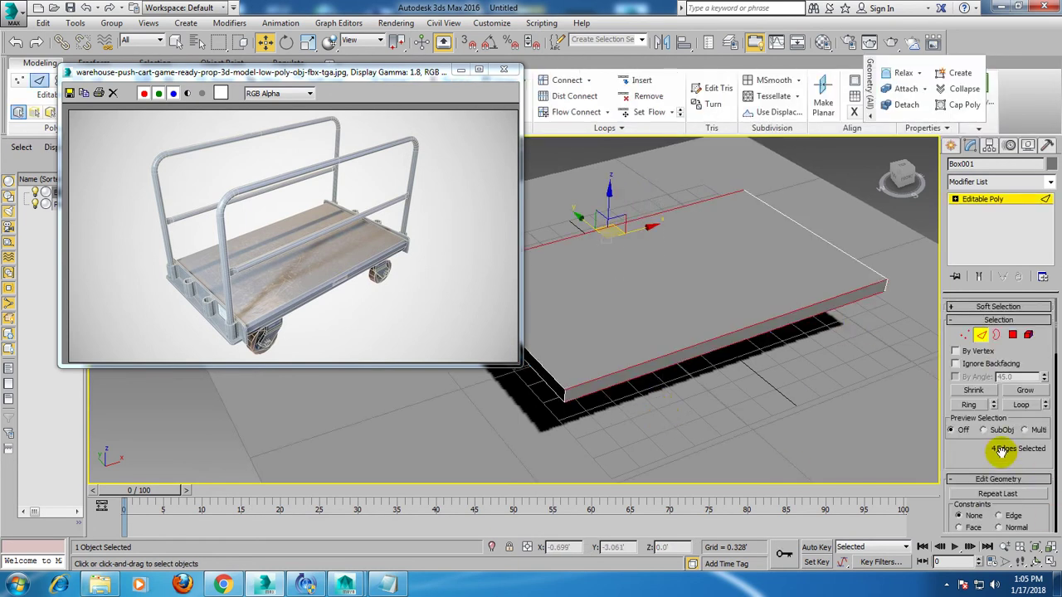
scroll(1012, 456, "down", 3)
left_click_drag(1040, 468, 1038, 100)
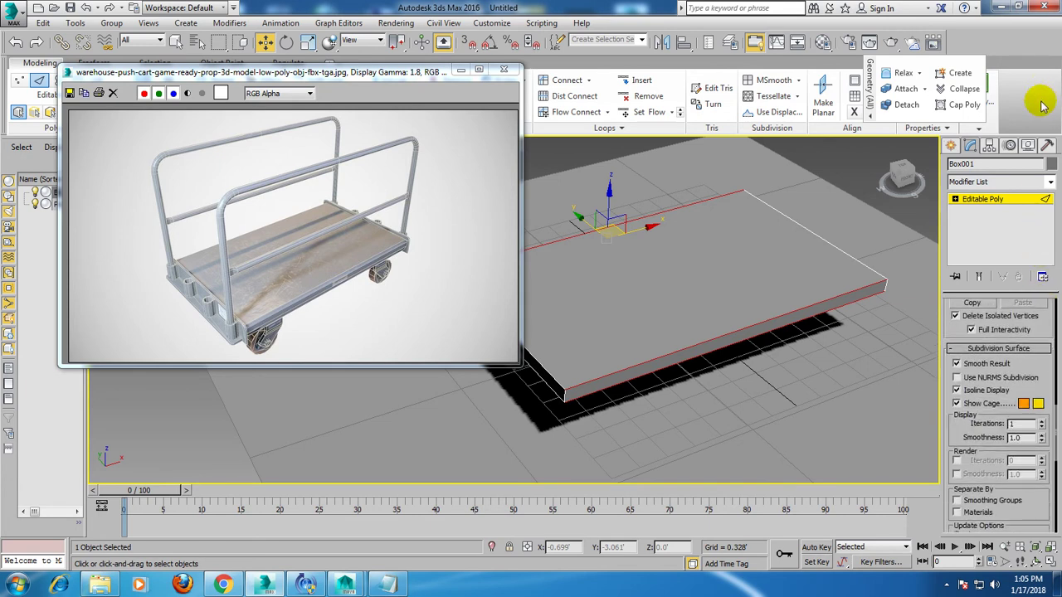
scroll(1031, 494, "down", 3)
scroll(1033, 489, "down", 3)
scroll(1037, 481, "down", 2)
Connect the edges with 2 segments pinched about 96 toward the short ends.
left_click(1043, 472)
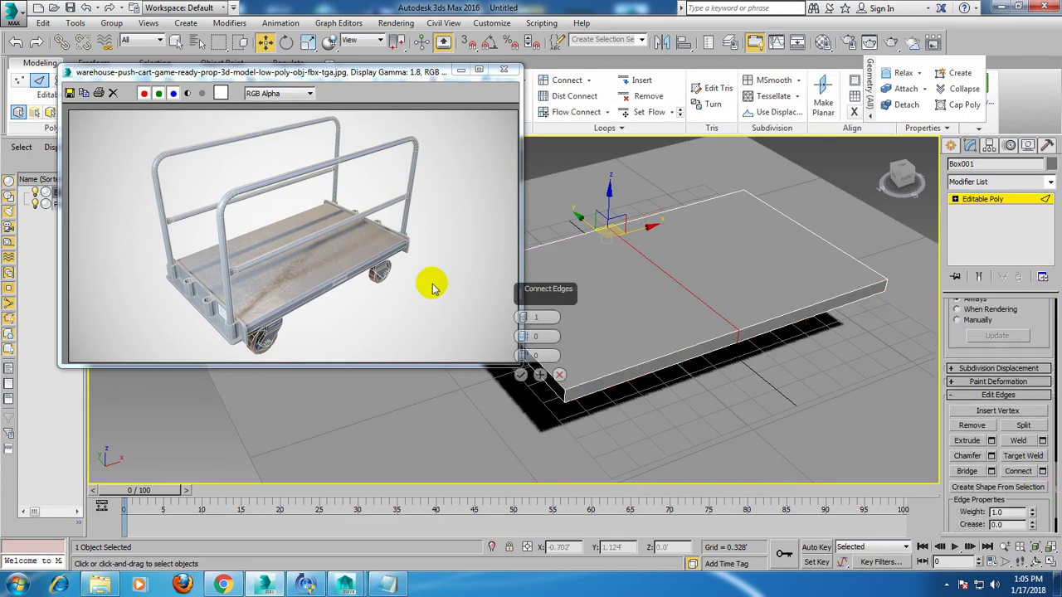
mouse_move(523, 318)
left_mouse_down()
mouse_move(514, 129)
mouse_move(482, 79)
left_mouse_up()
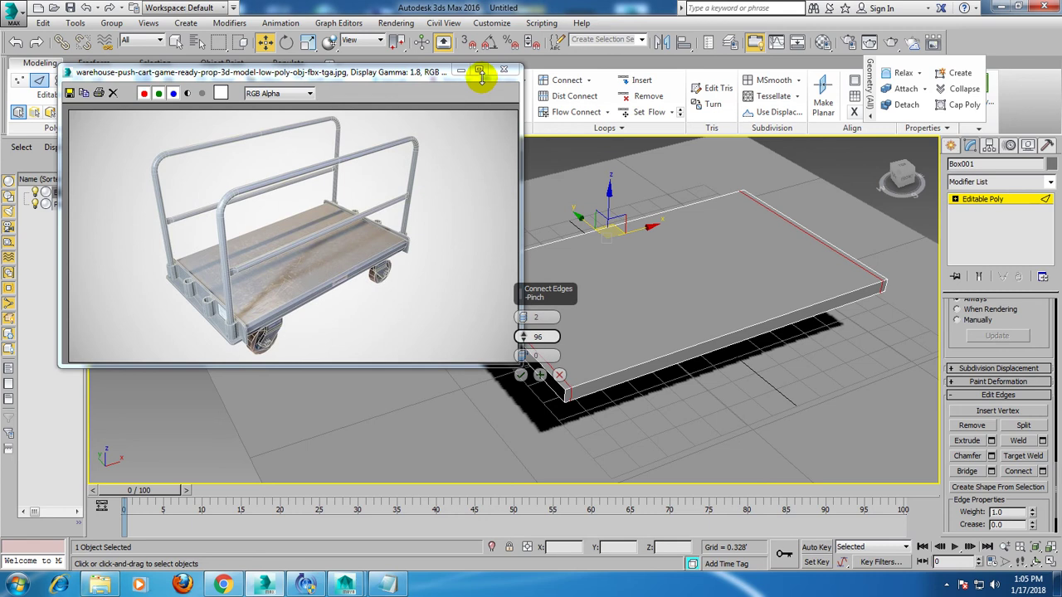
left_click(520, 375)
mouse_move(522, 382)
middle_mouse_down("alt")
mouse_move(680, 337)
mouse_move(704, 346)
mouse_move(704, 316)
middle_mouse_up("alt")
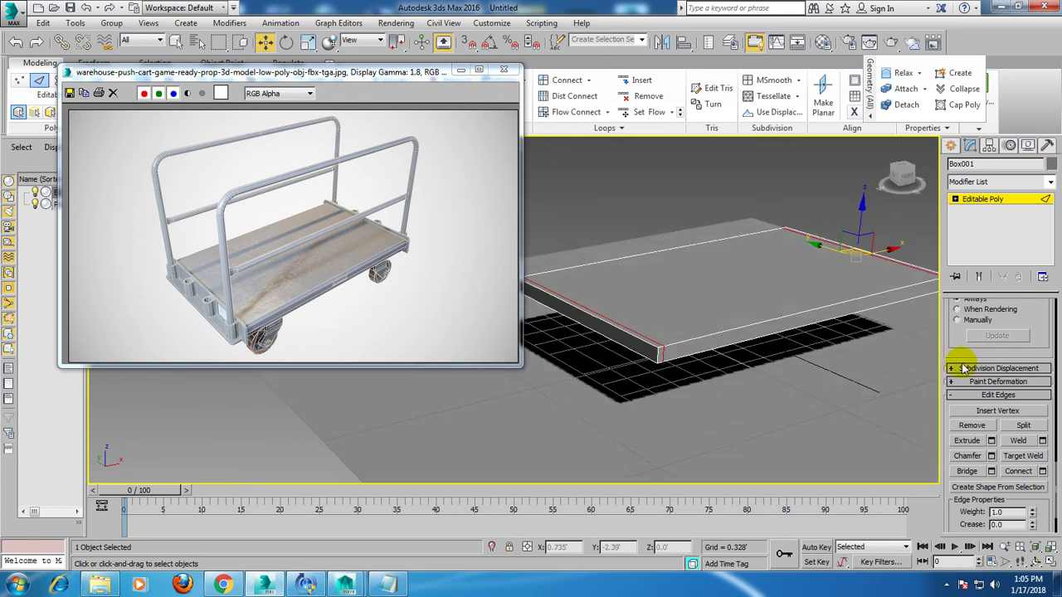
left_click(954, 199)
At Polygon level, select the first four end-strip faces of the platform.
left_click(976, 219)
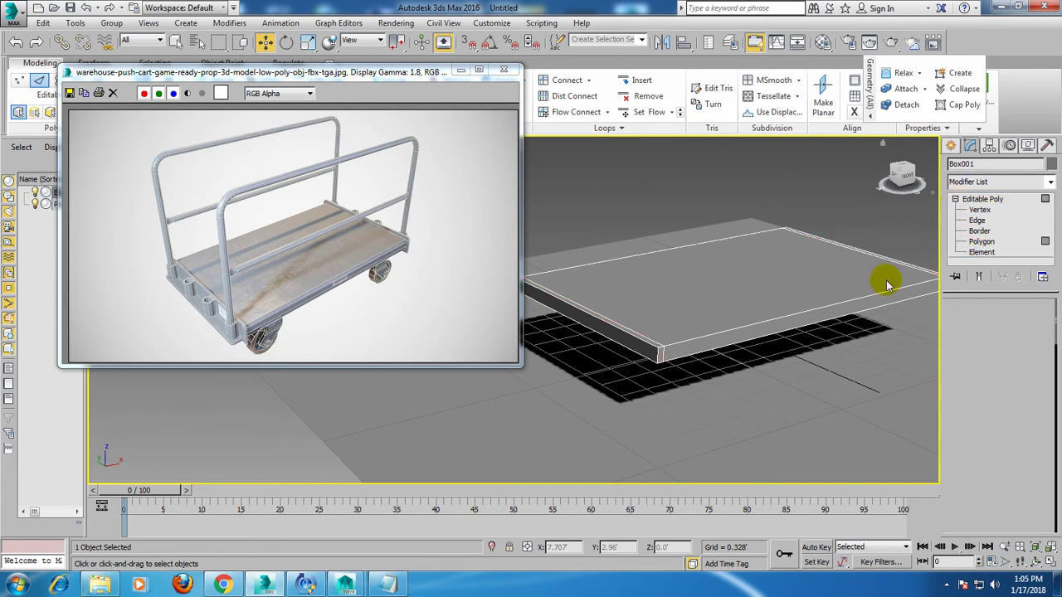
key("4")
left_click(645, 339)
mouse_move(669, 338)
middle_mouse_down("alt")
mouse_move(688, 279)
mouse_move(633, 370)
middle_mouse_up("alt")
left_click(635, 340, "ctrl")
middle_click_drag(706, 303, 661, 362, "alt")
left_click(636, 410, "ctrl")
mouse_move(635, 409)
middle_mouse_down("alt")
mouse_move(819, 431)
mouse_move(578, 384)
mouse_move(622, 379)
mouse_move(661, 334)
mouse_move(550, 304)
mouse_move(742, 324)
mouse_move(702, 331)
middle_mouse_up("alt")
left_click(564, 407, "ctrl")
Add the remaining four end-strip faces so eight are selected.
scroll(713, 332, "up", 5)
scroll(725, 308, "down", 5)
left_click(664, 284, "ctrl")
left_click(654, 302, "ctrl")
mouse_move(654, 302)
middle_mouse_down("alt")
mouse_move(744, 249)
mouse_move(722, 182)
mouse_move(775, 240)
mouse_move(694, 282)
middle_mouse_up("alt")
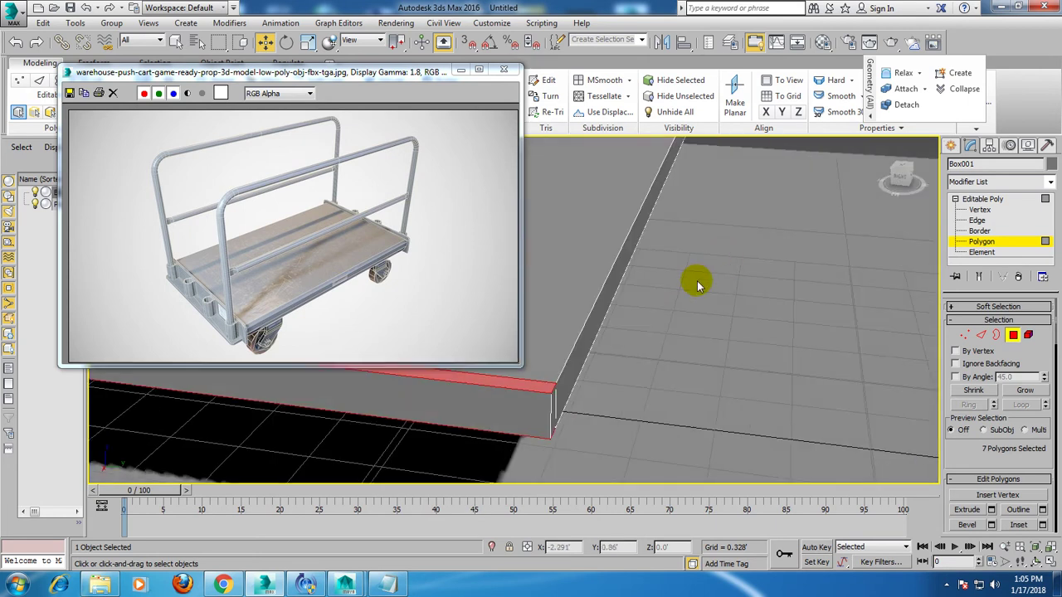
left_click(555, 407, "ctrl")
mouse_move(560, 404)
middle_mouse_down("alt")
mouse_move(735, 403)
mouse_move(576, 404)
mouse_move(614, 422)
mouse_move(684, 415)
middle_mouse_up("alt")
scroll(697, 409, "up", 2)
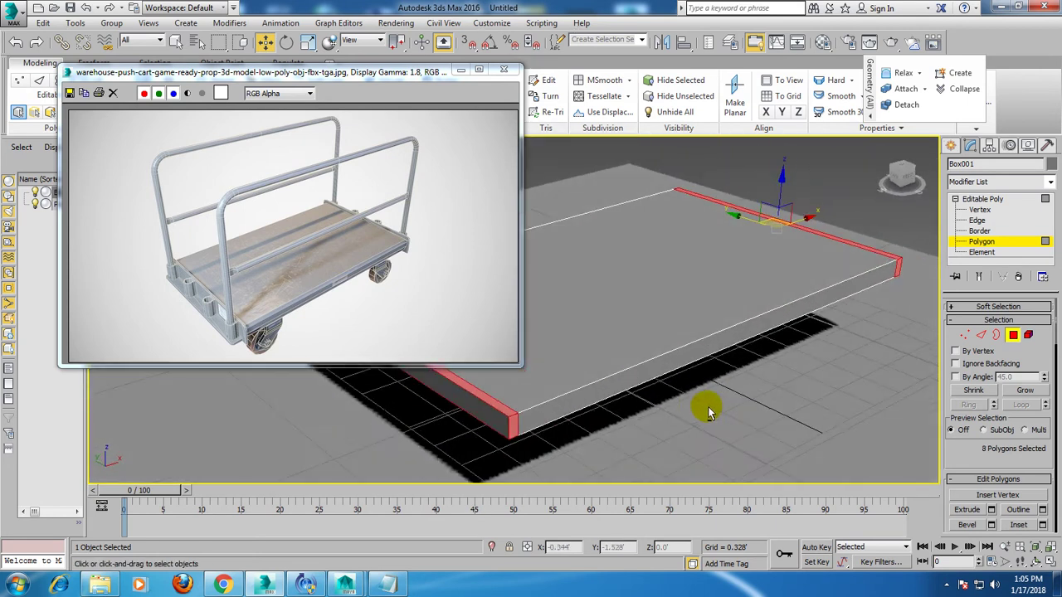
scroll(688, 398, "up", 2)
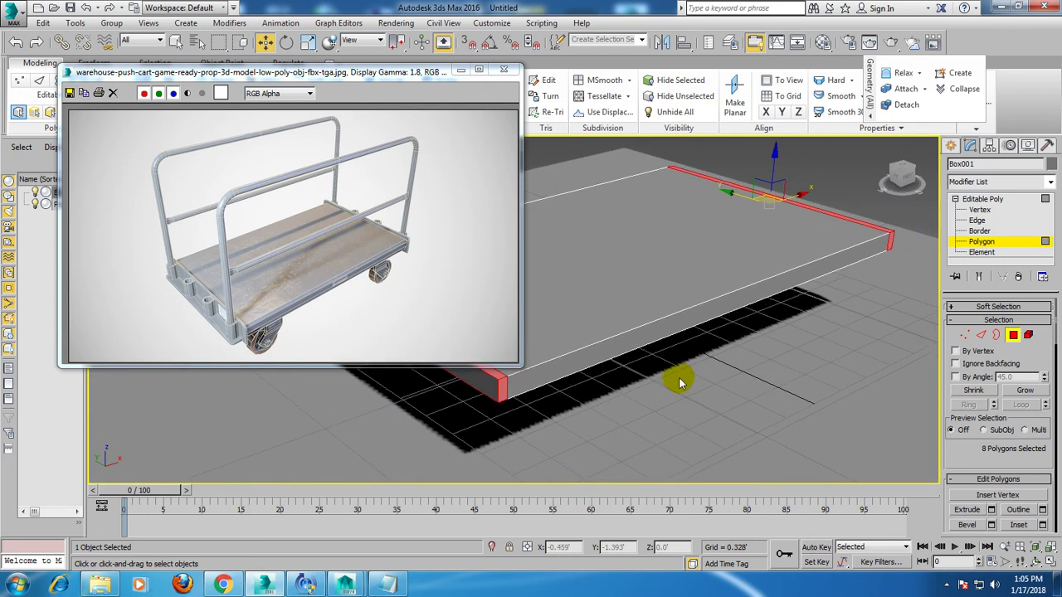
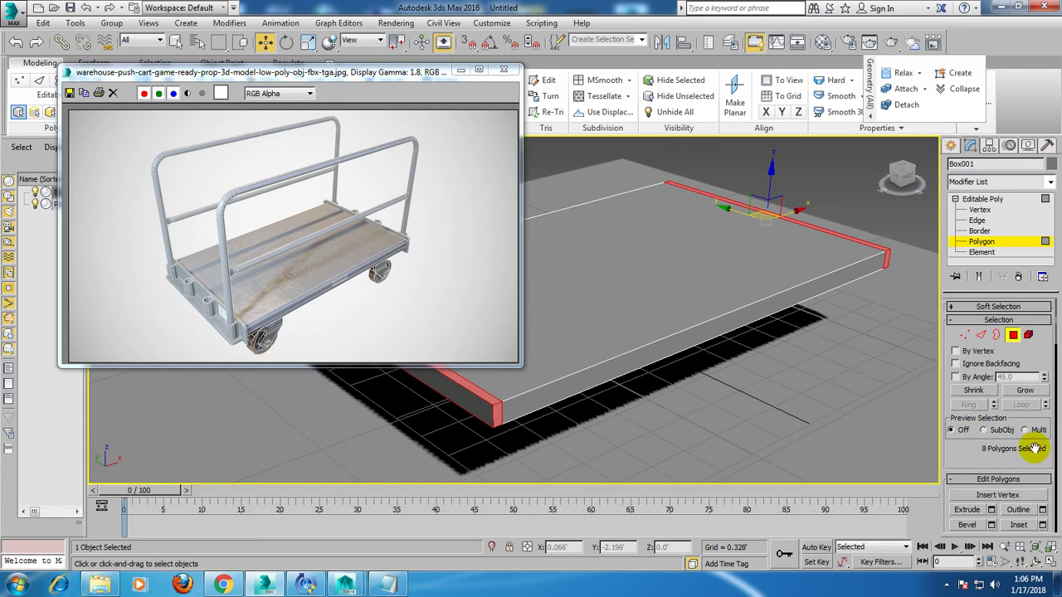
Extrude the selected edge polygons along Local Normal by about 0.056 into thin side lips.
left_click(992, 509)
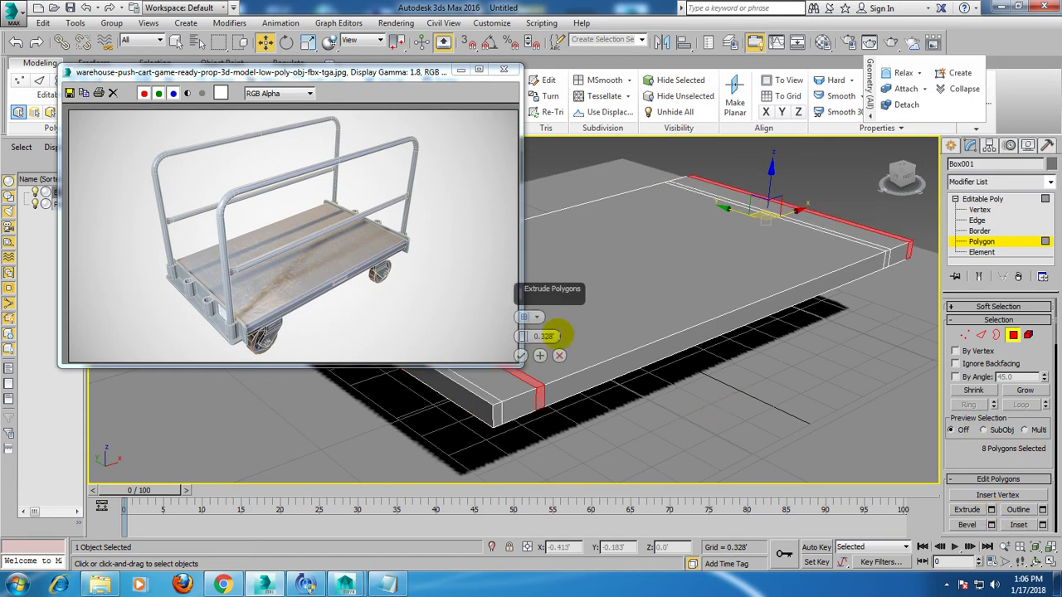
left_click(524, 317)
left_click(554, 342)
left_click_drag(522, 338, 538, 382)
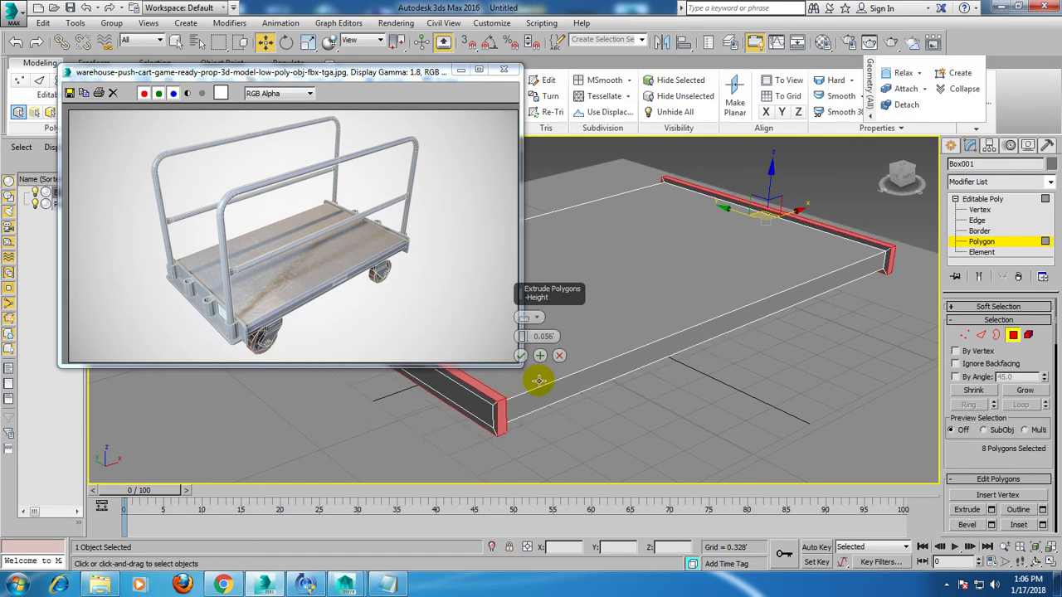
left_click(520, 355)
Select the bottom strips of polygons on the deck's side faces.
scroll(549, 352, "up", 2)
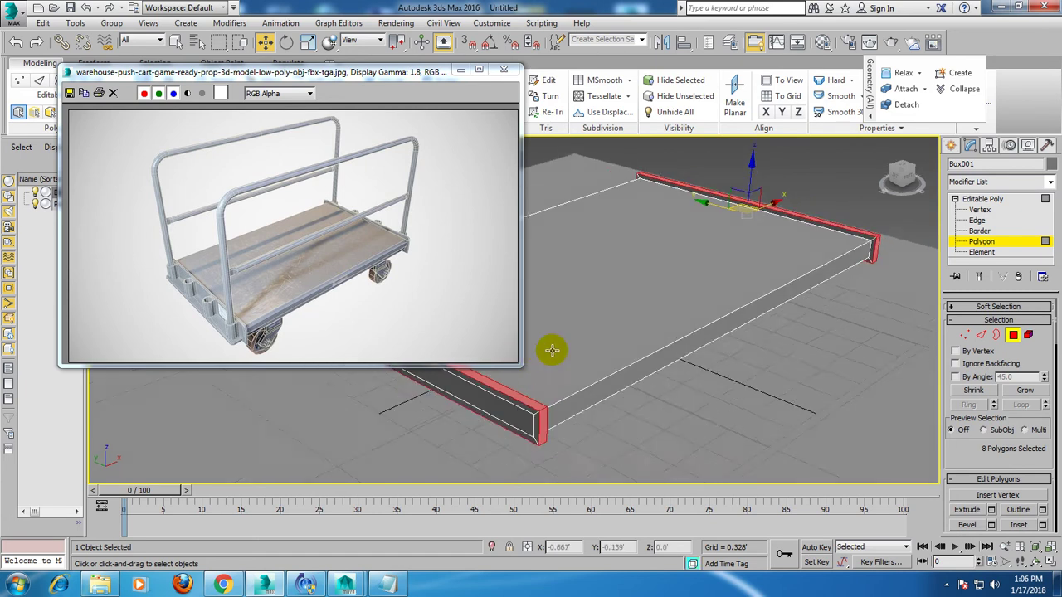
scroll(550, 358, "up", 2)
mouse_move(685, 374)
middle_mouse_down("alt")
mouse_move(782, 327)
mouse_move(782, 306)
mouse_move(763, 294)
mouse_move(794, 308)
middle_mouse_up("alt")
left_click(619, 316)
mouse_move(664, 332)
middle_mouse_down("alt")
mouse_move(876, 327)
mouse_move(737, 351)
mouse_move(564, 270)
middle_mouse_up("alt")
left_click(1007, 391)
Extrude the two bottom side strips outward about 0.217 into flanges, then deselect and view the deck.
left_click(991, 509)
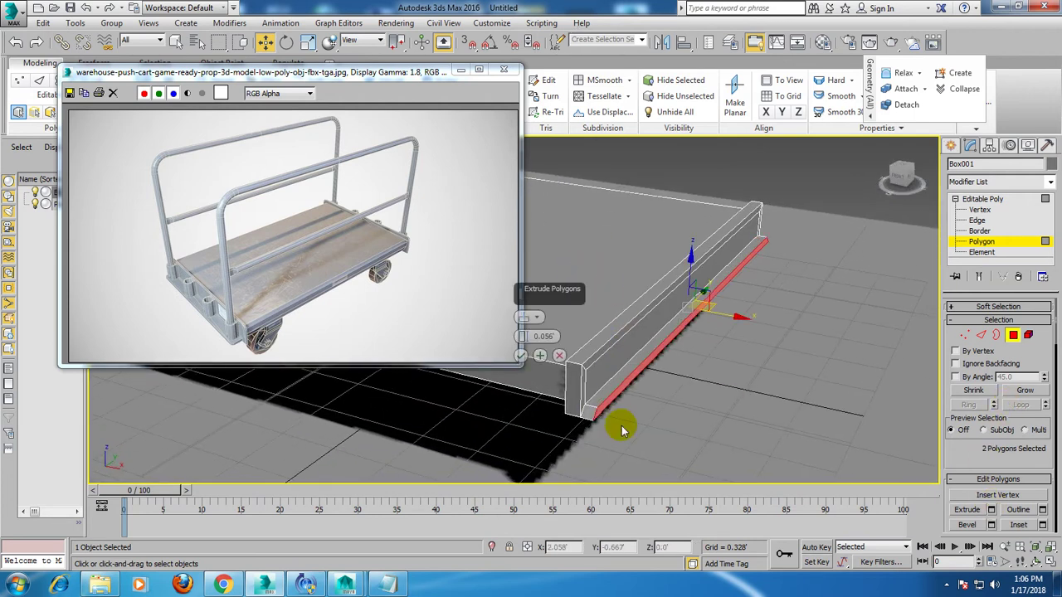
left_click_drag(522, 335, 522, 307)
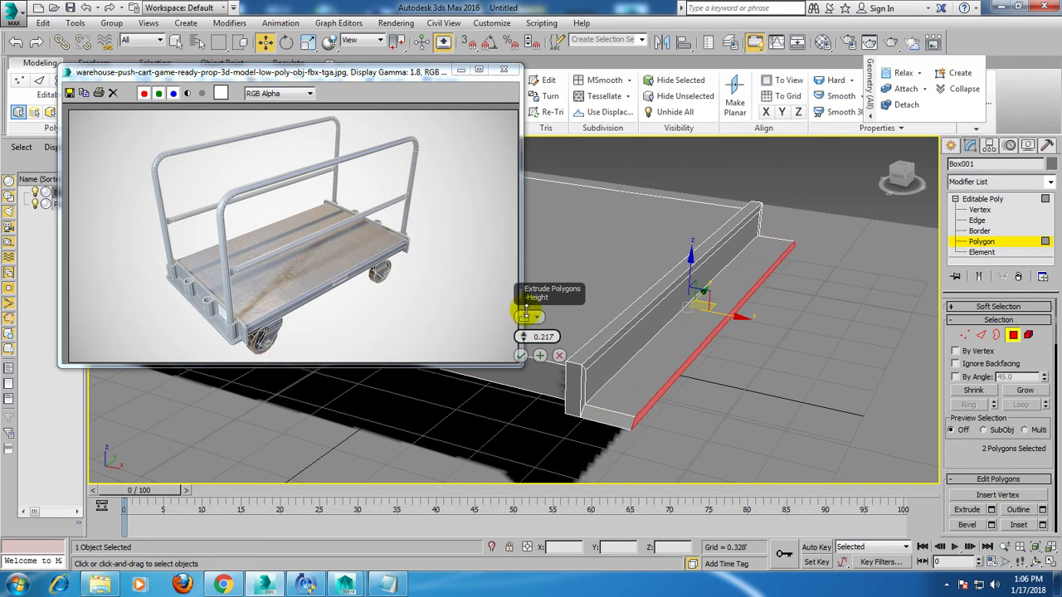
left_click(520, 355)
left_click(845, 180)
mouse_move(844, 180)
middle_mouse_down("alt")
mouse_move(825, 332)
mouse_move(777, 332)
mouse_move(778, 344)
middle_mouse_up("alt")
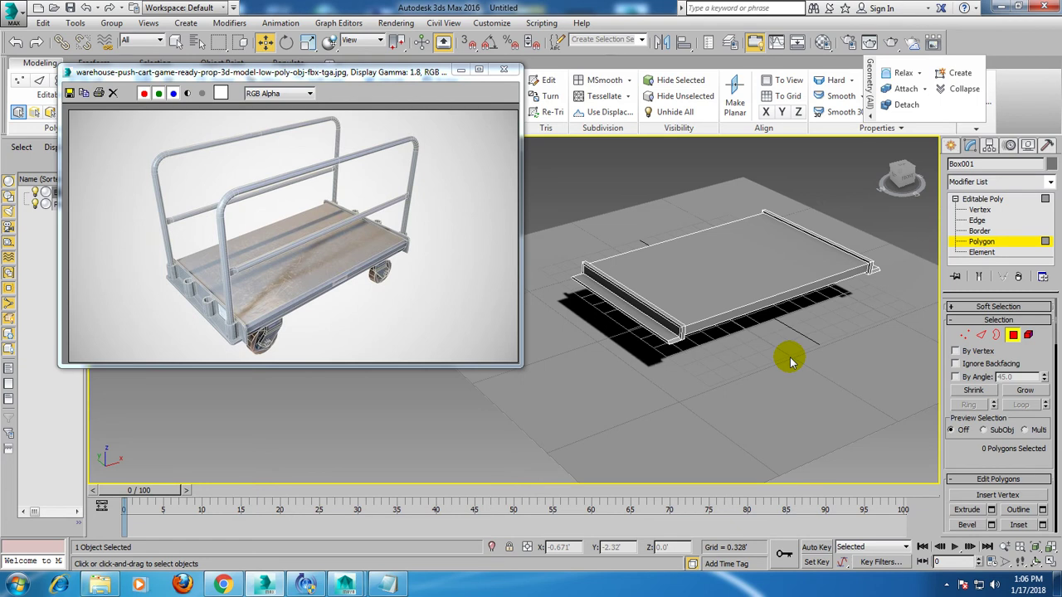
In the maximized Front view, draw a four-point Line tracing an upside-down U handle above the deck.
key("alt+w")
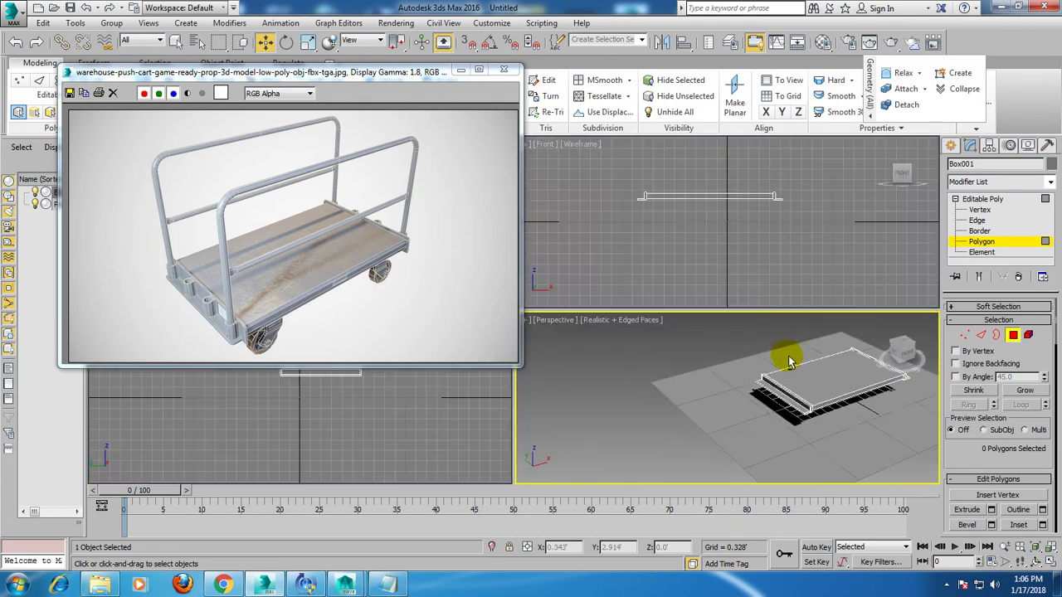
key("alt+w")
mouse_move(705, 253)
middle_mouse_down()
mouse_move(775, 315)
mouse_move(711, 324)
mouse_move(710, 337)
mouse_move(802, 286)
middle_mouse_up()
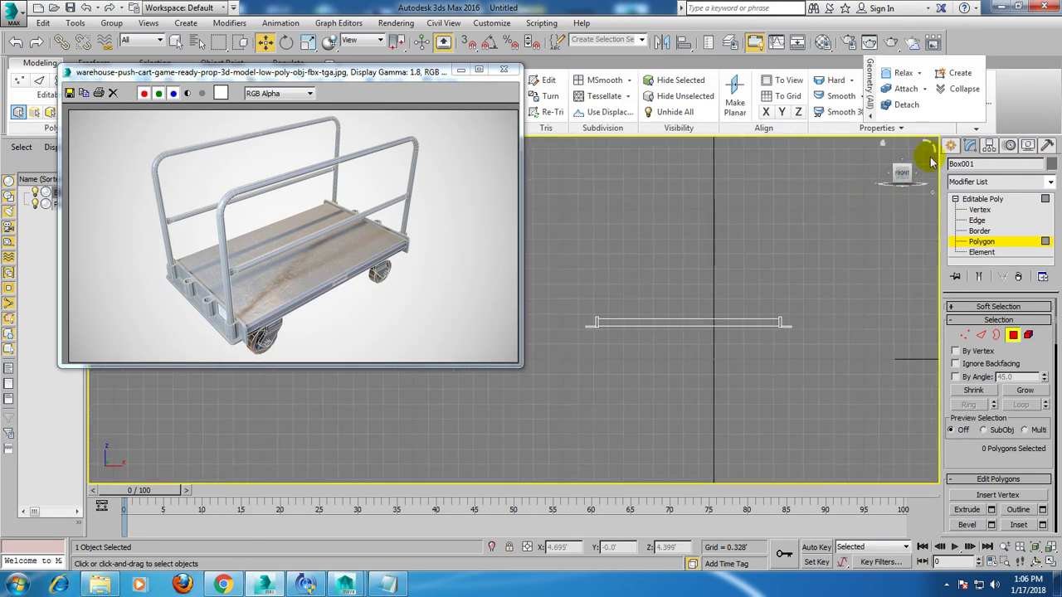
left_click(951, 145)
left_click(974, 169)
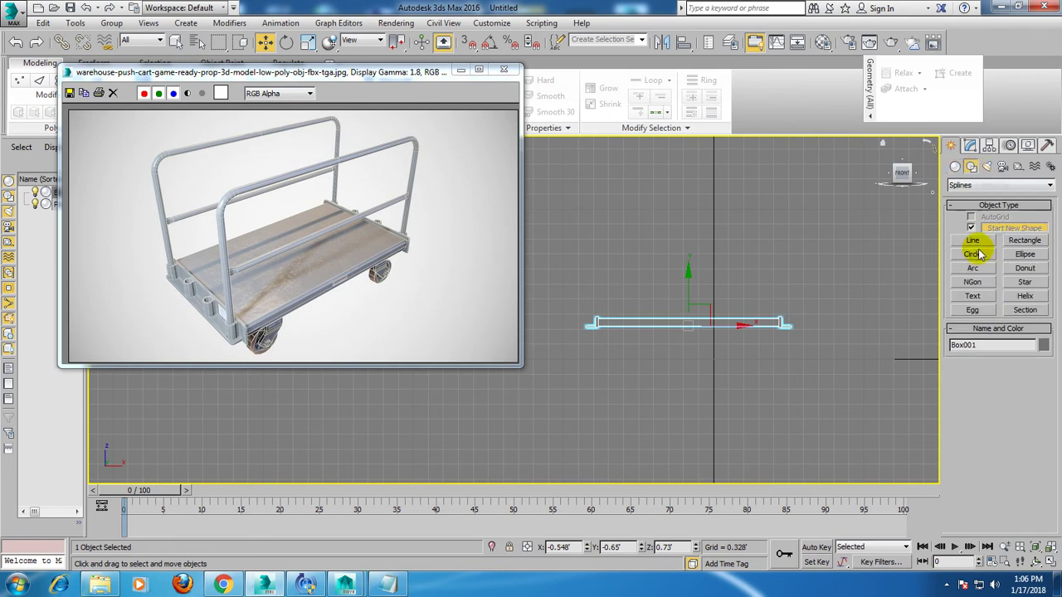
left_click(975, 241)
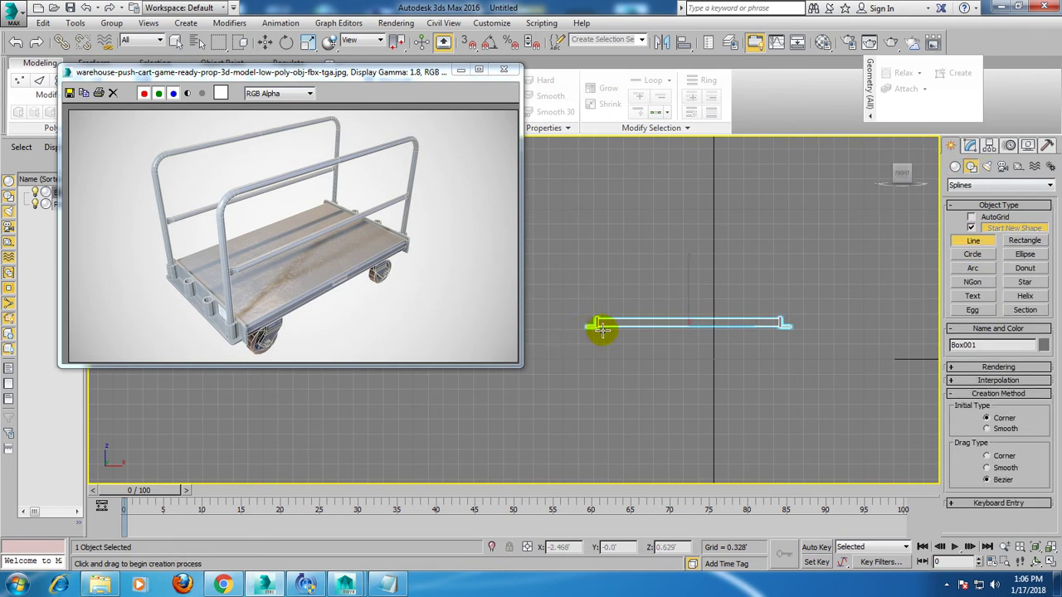
left_click(589, 326)
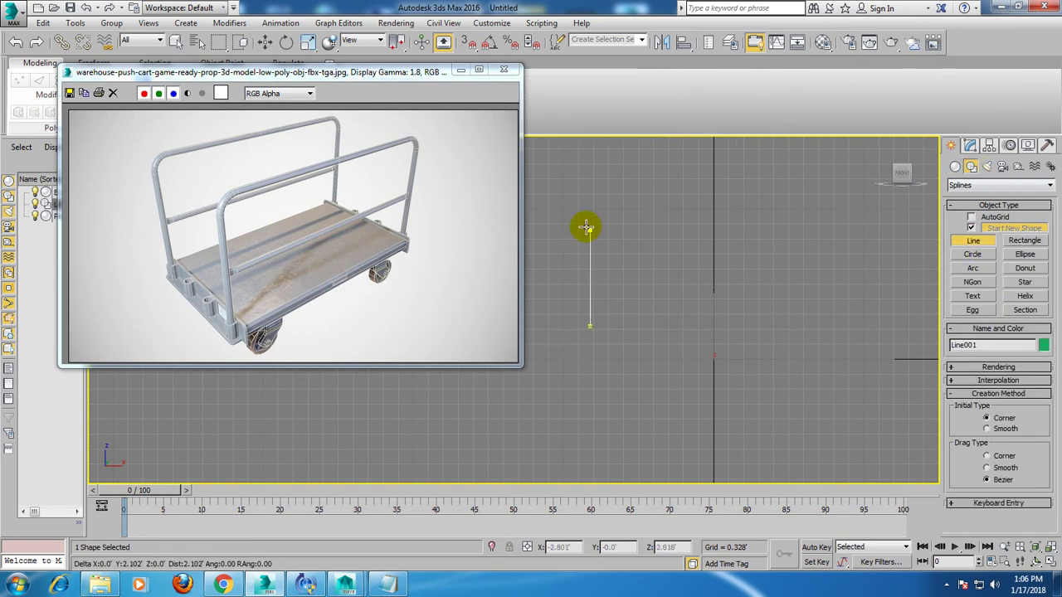
left_click(590, 197)
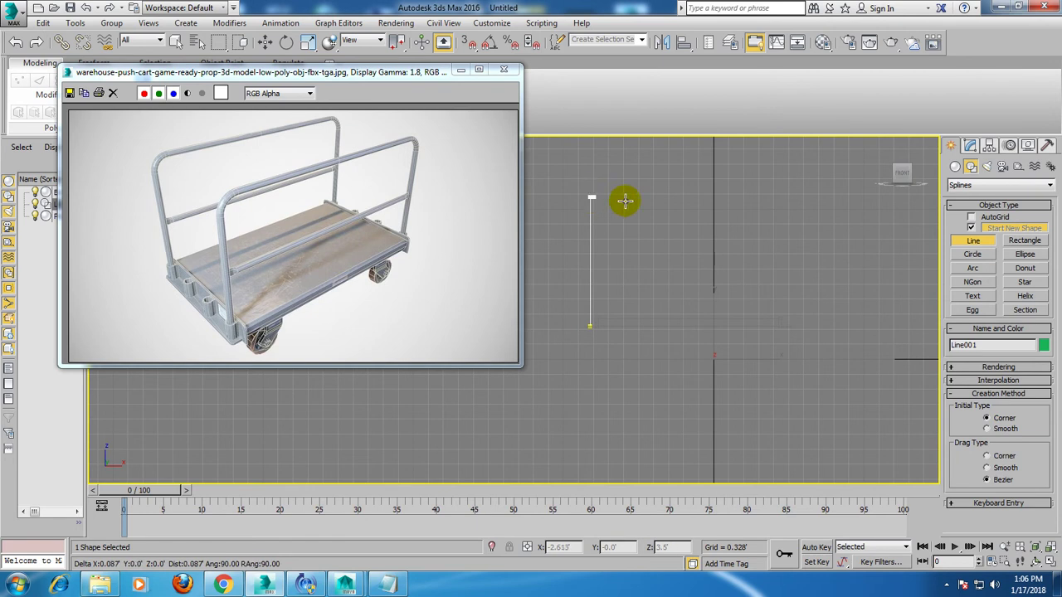
left_click(789, 198)
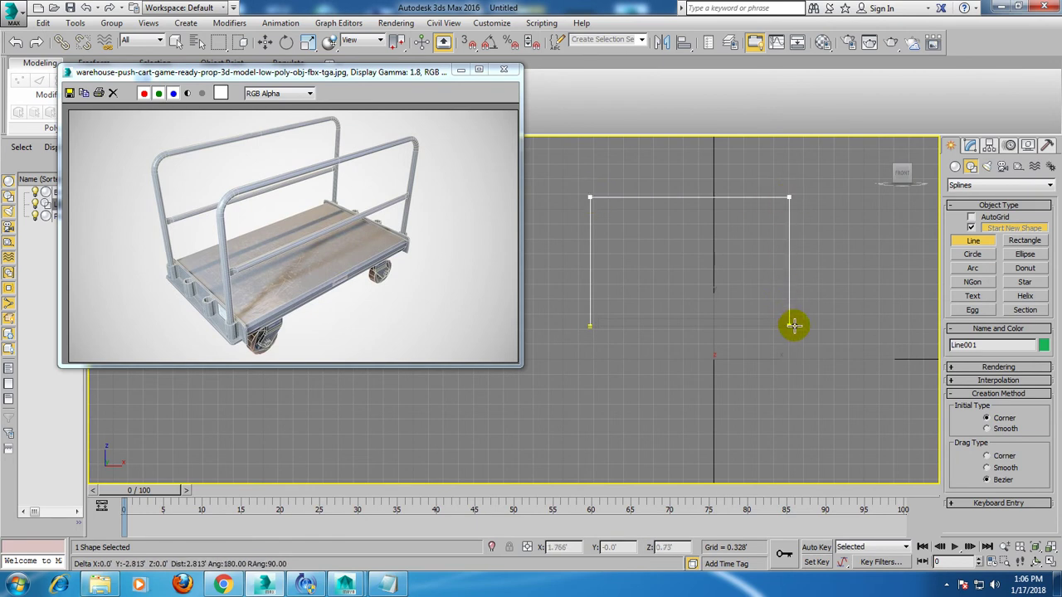
left_click(794, 326)
Finish Line001 and fillet its two top vertices into rounded corners.
right_click(794, 326)
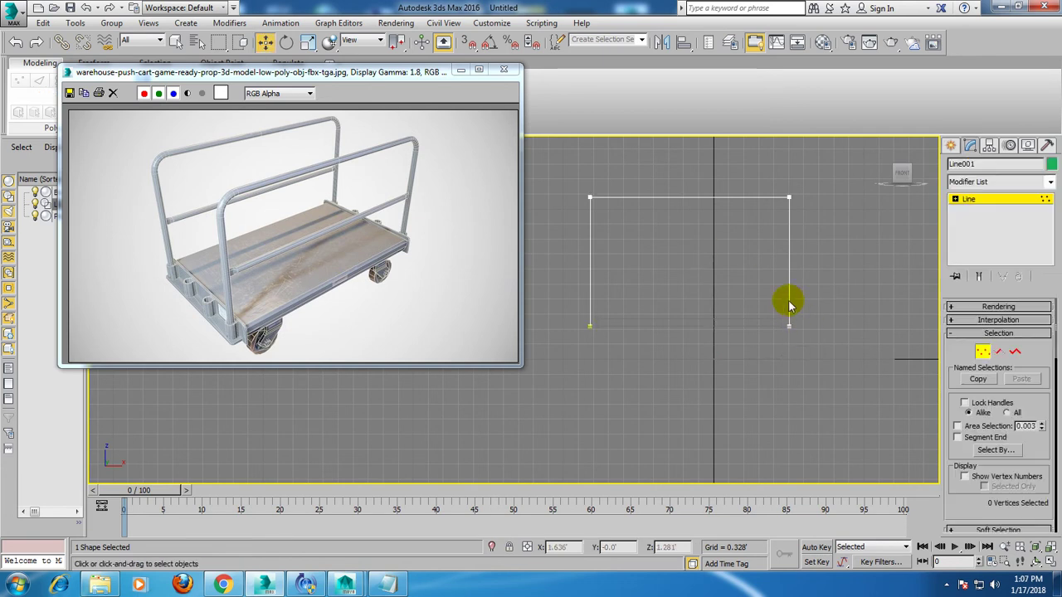
left_click_drag(778, 182, 822, 344)
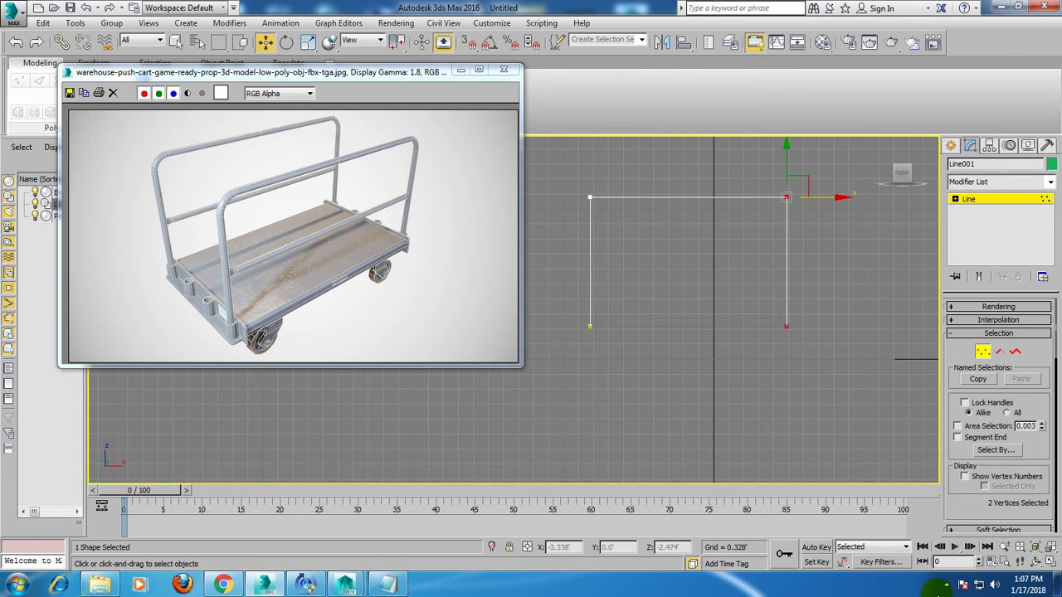
left_click(947, 579)
left_click(928, 498)
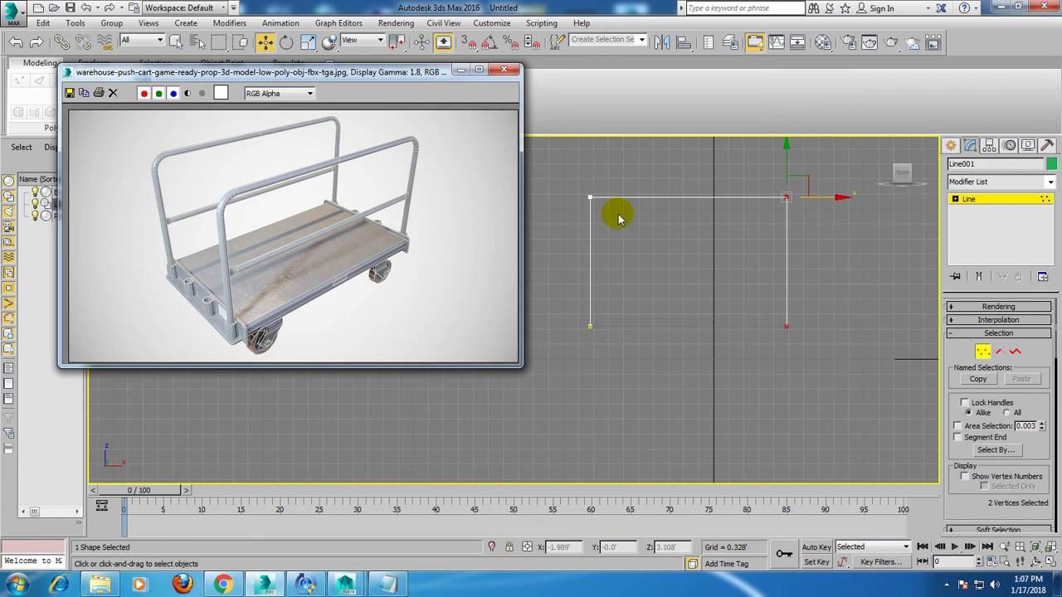
left_click_drag(555, 176, 801, 228)
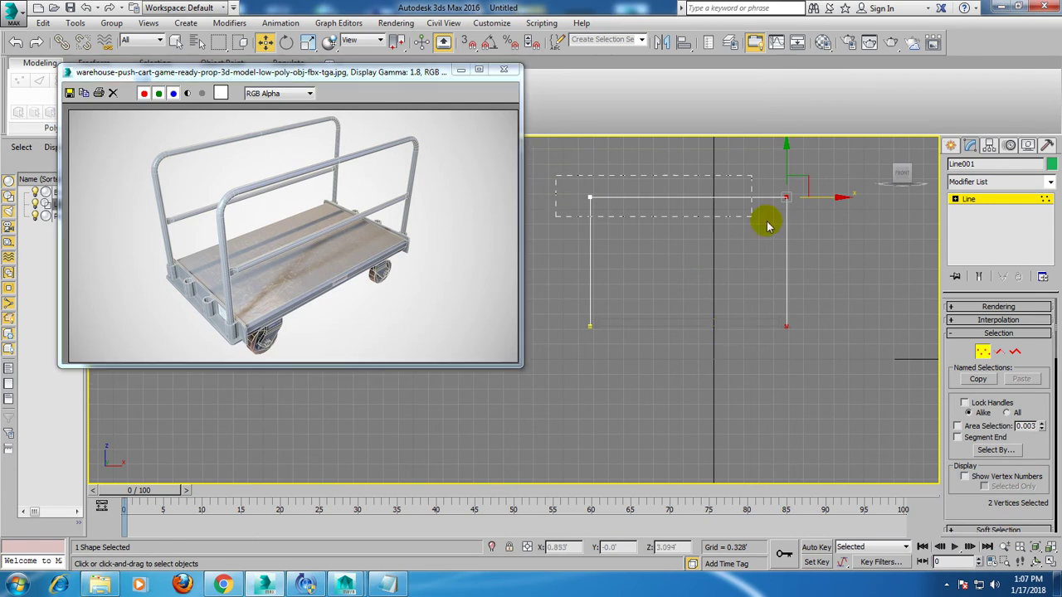
scroll(967, 489, "down", 5)
scroll(967, 490, "down", 5)
left_click(972, 479)
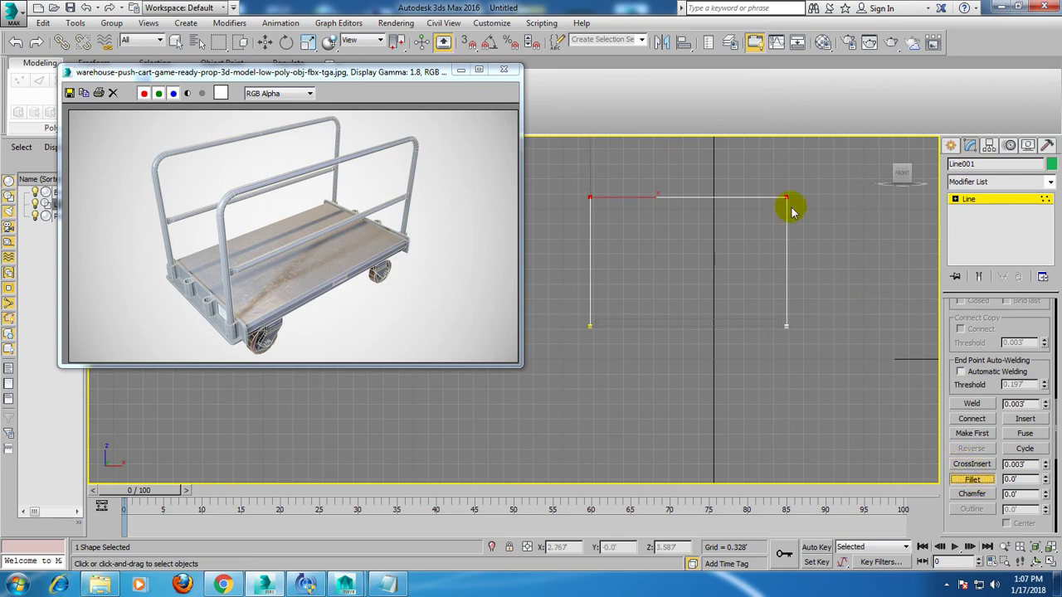
left_click_drag(788, 197, 785, 188)
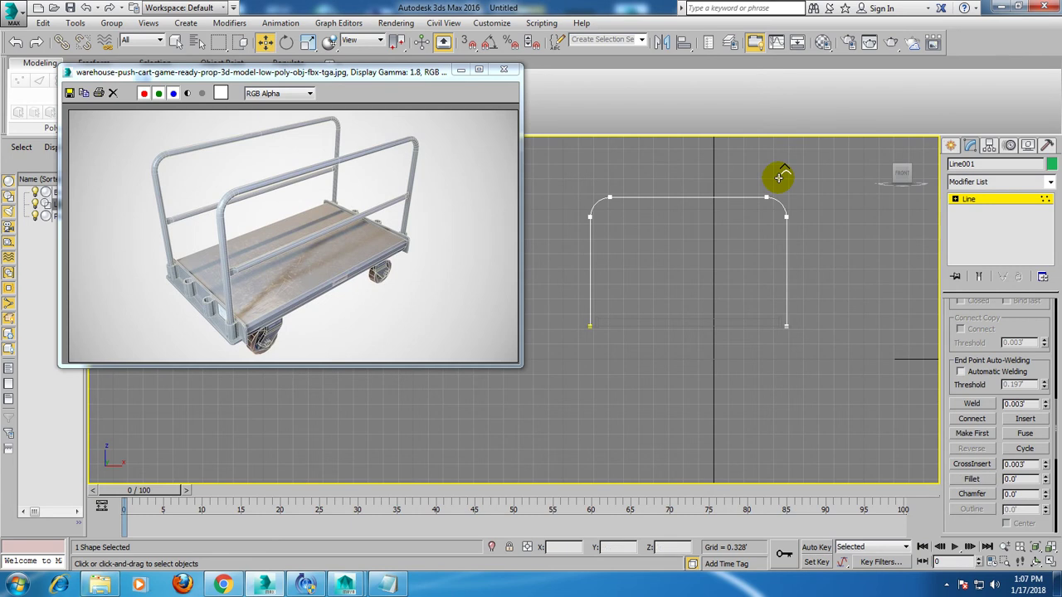
left_click(1006, 206)
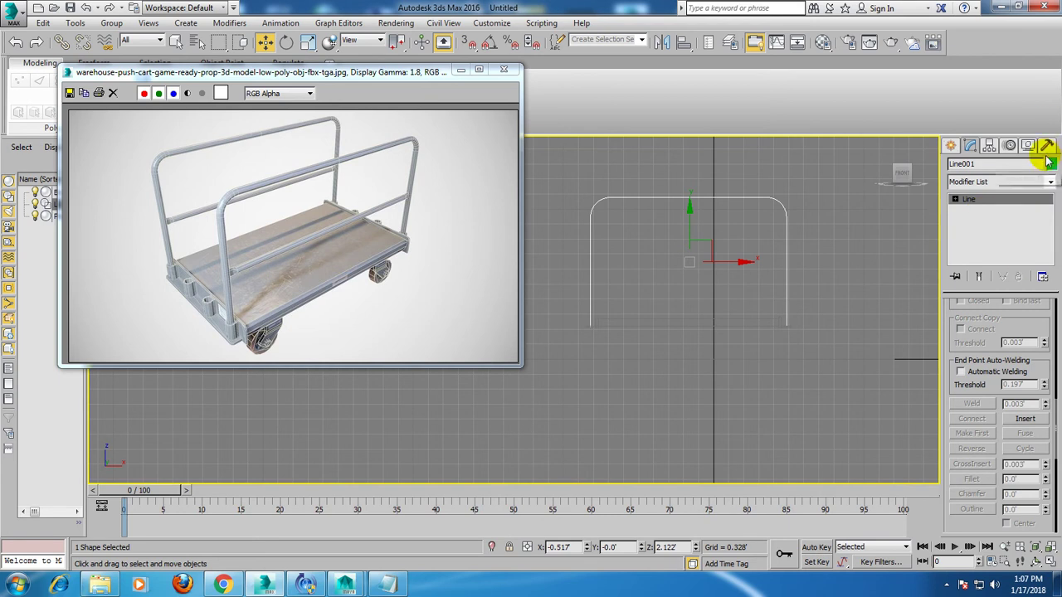
Make Line001 render as a 12-sided tube and thicken it to 0.099.
left_click_drag(972, 331, 993, 548)
left_click_drag(962, 344, 959, 398)
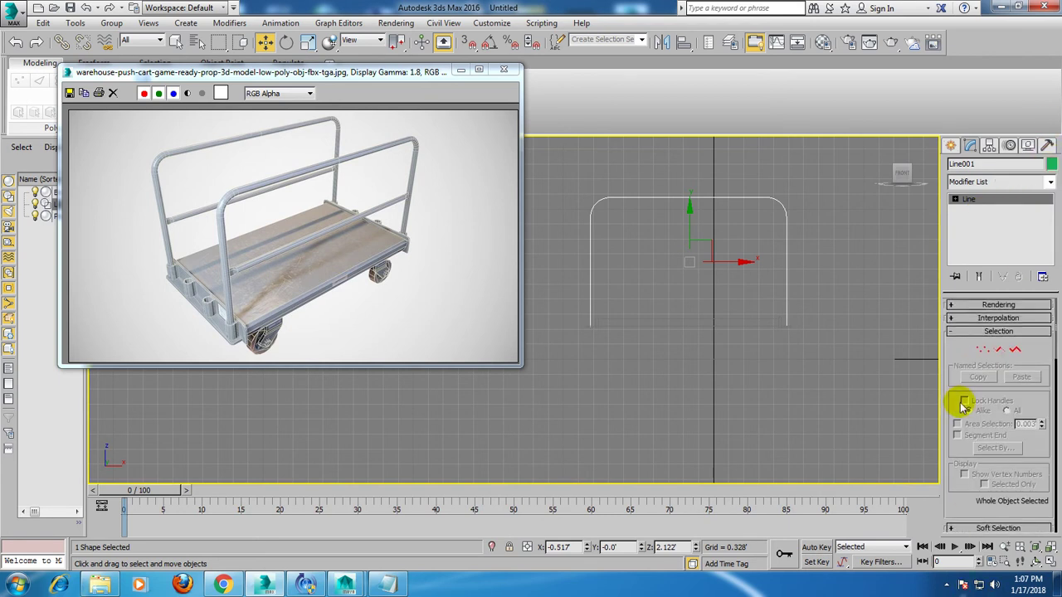
left_click(974, 305)
left_click(977, 327)
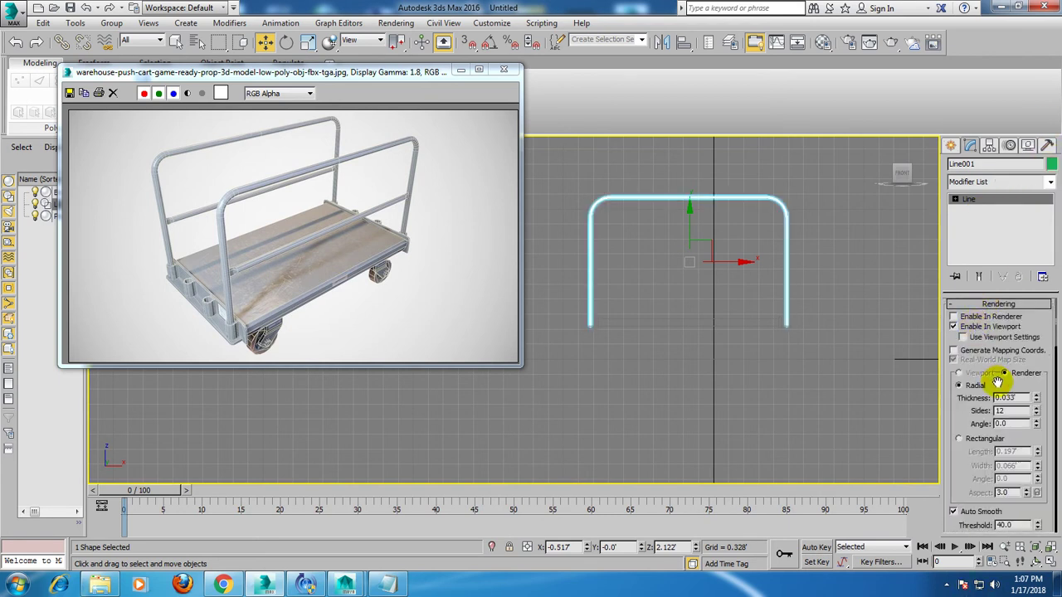
mouse_move(1037, 401)
left_mouse_down()
mouse_move(1034, 218)
mouse_move(1047, 261)
left_mouse_up()
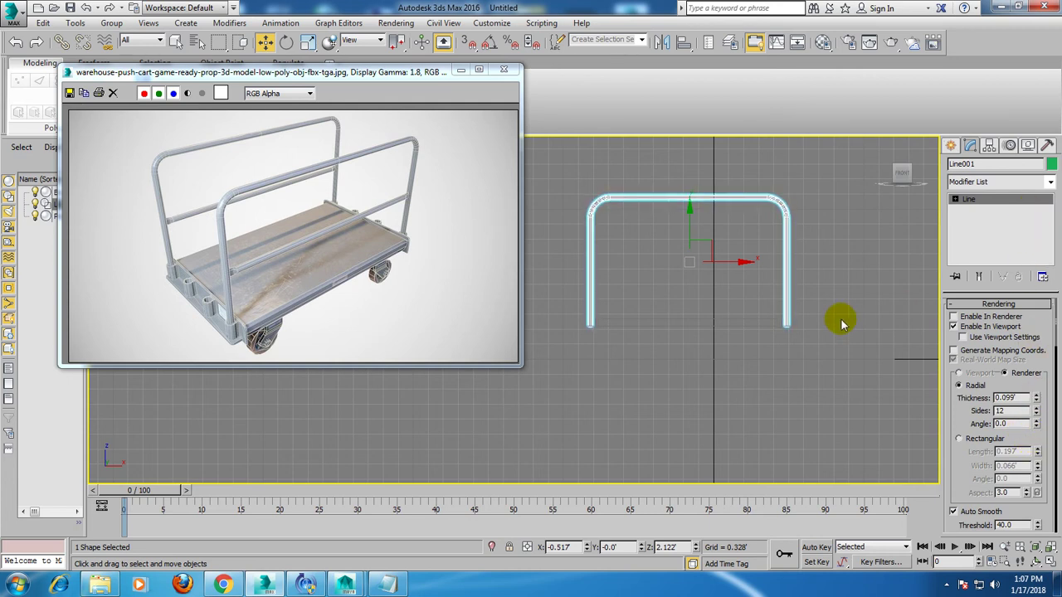
In Perspective, move the handle frame across the deck to the deck's end.
key("alt+w")
key("alt+w")
scroll(751, 368, "down", 3)
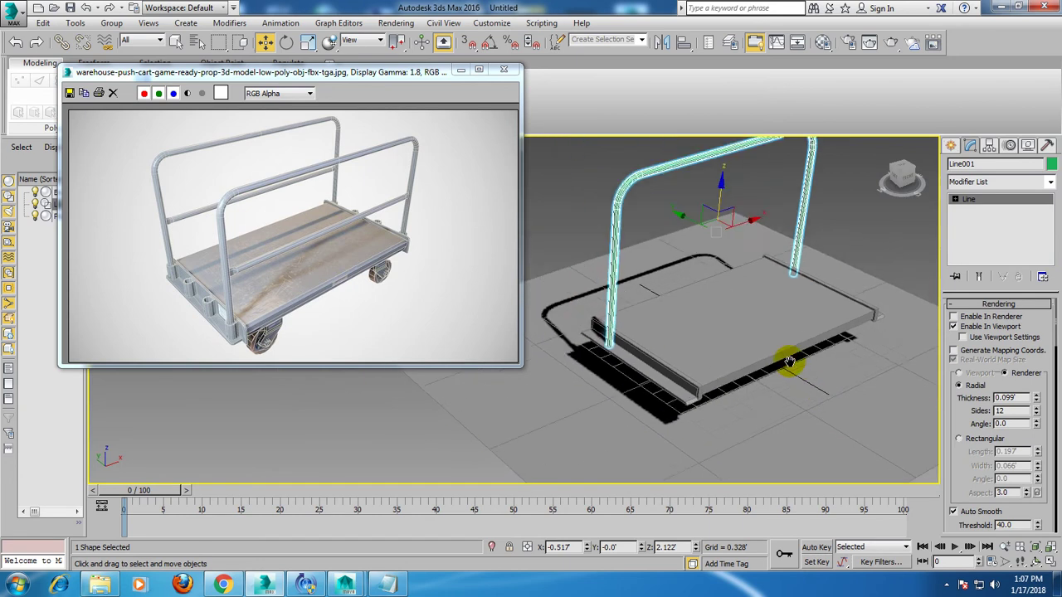
scroll(747, 332, "down", 2)
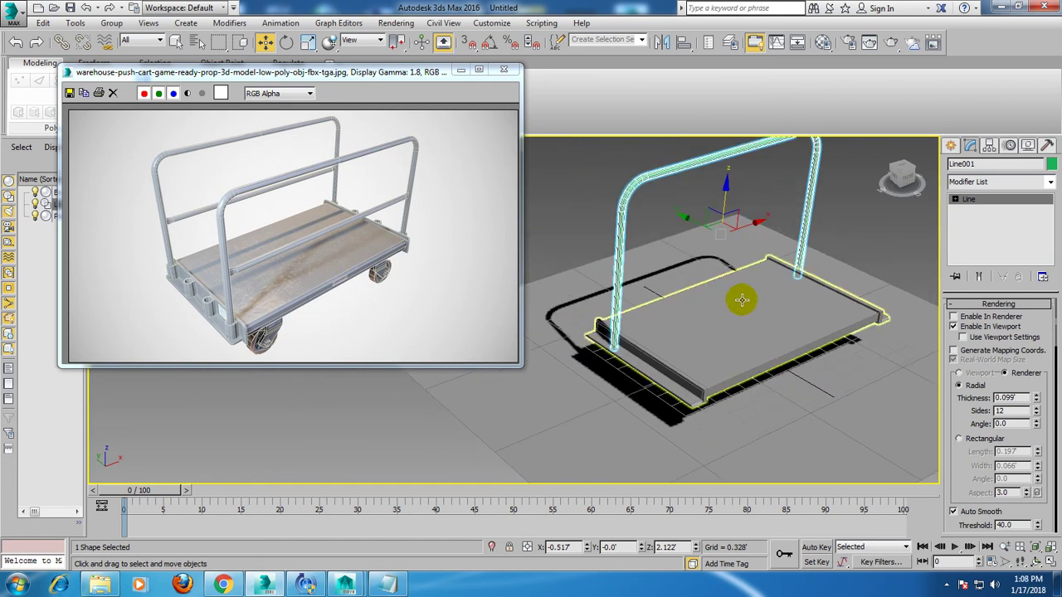
middle_click_drag(735, 288, 740, 294, "alt")
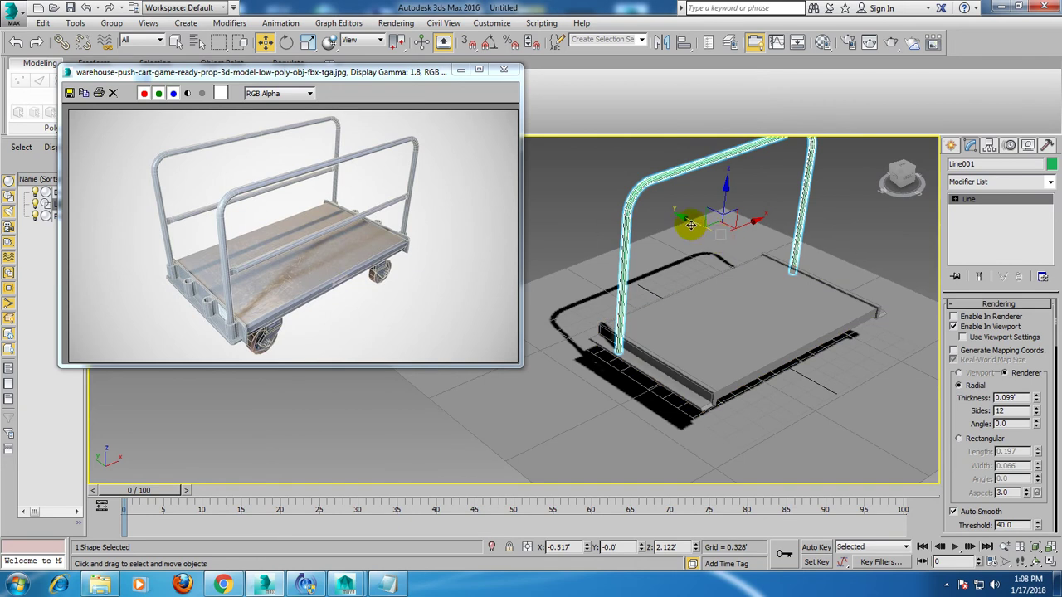
left_click_drag(699, 232, 776, 266)
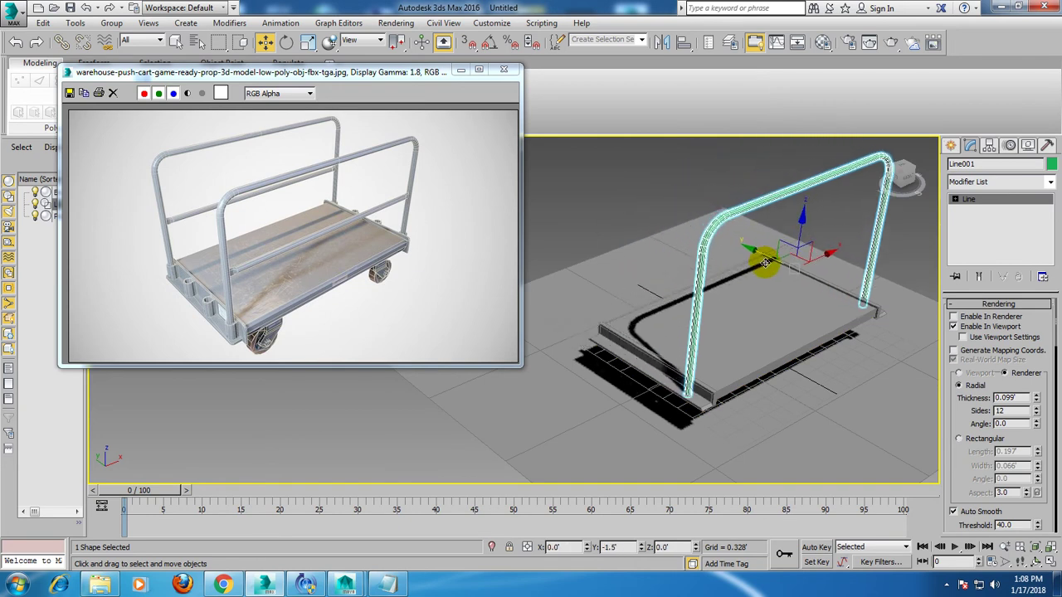
Zoom and orbit in on where the handle post meets the deck and side lip.
scroll(776, 266, "up", 2)
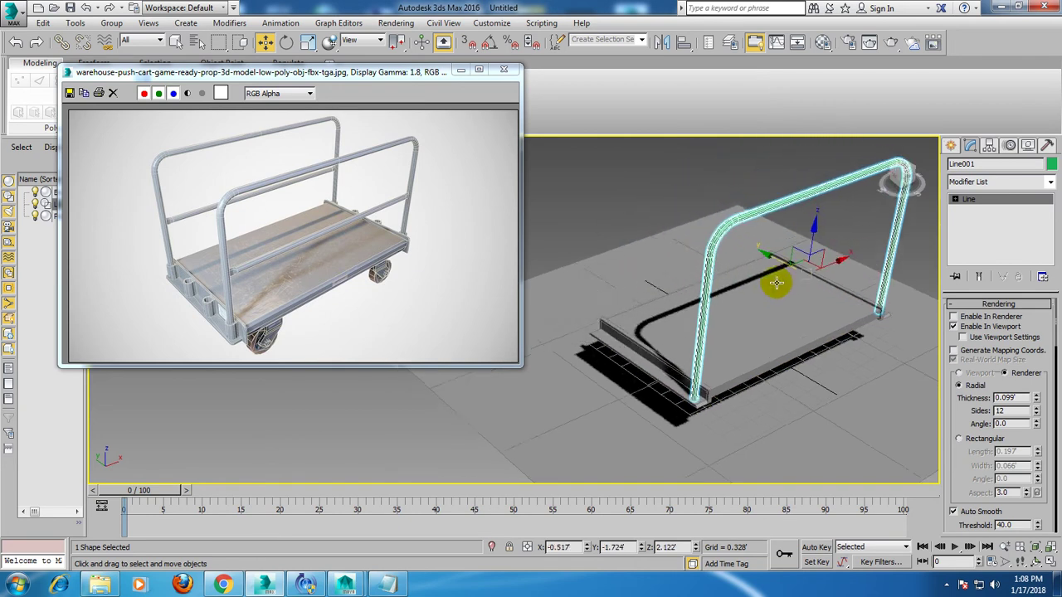
scroll(775, 280, "up", 2)
scroll(747, 265, "up", 2)
scroll(758, 285, "up", 2)
middle_click_drag(728, 325, 913, 229, "alt")
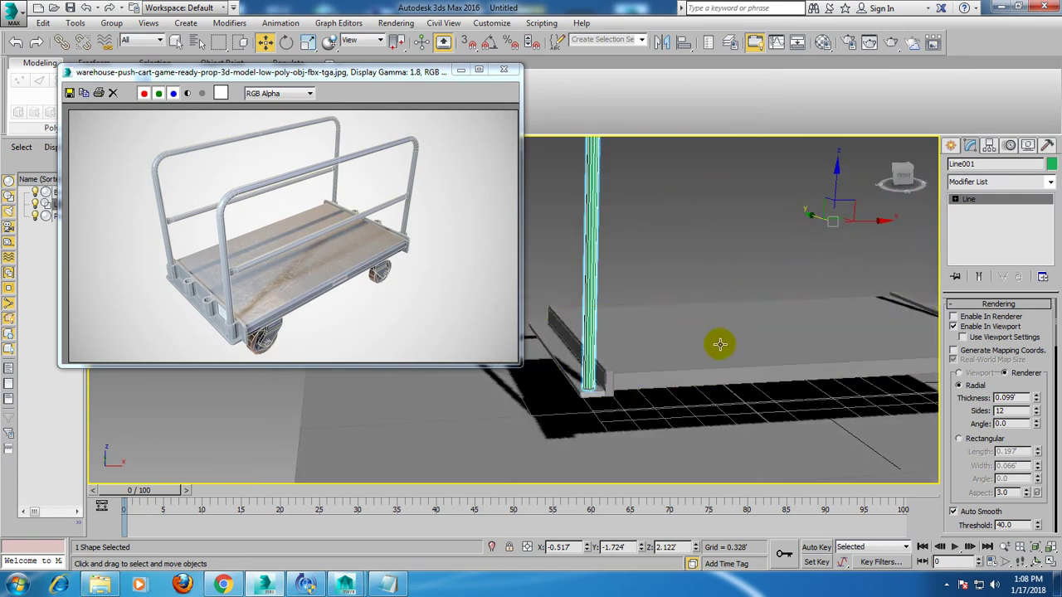
left_click_drag(913, 229, 723, 254)
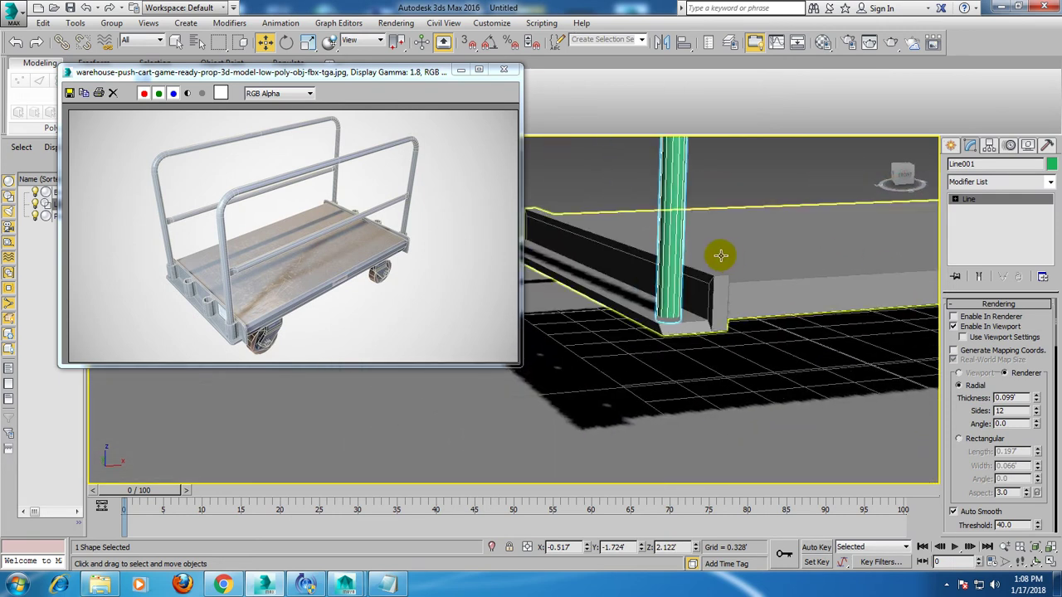
Convert the tubular Line001 handle to Editable Poly and zoom out to frame the cart.
right_click(655, 175)
mouse_move(682, 310)
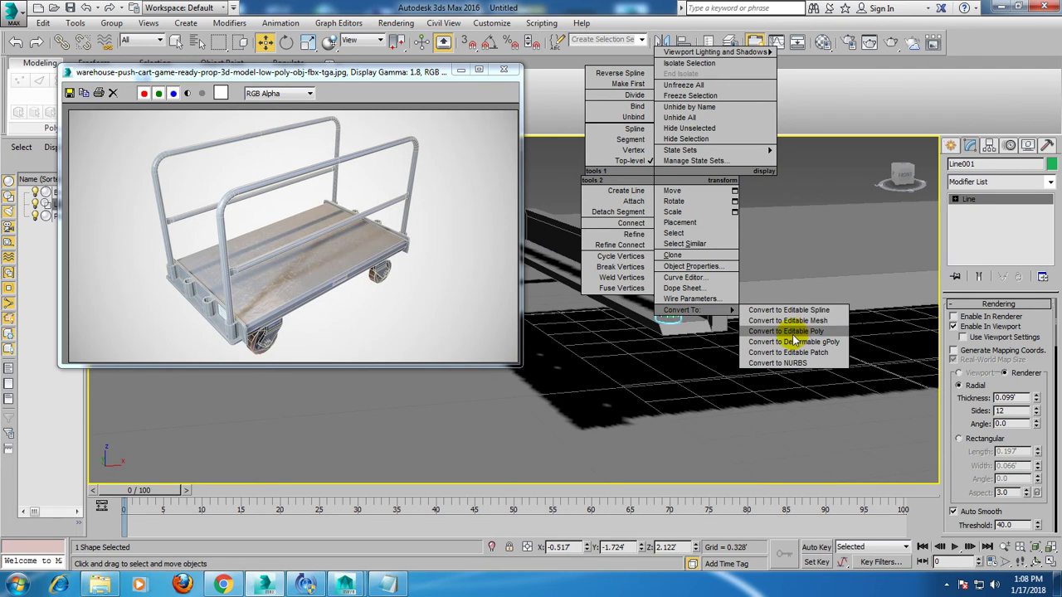
left_click(792, 331)
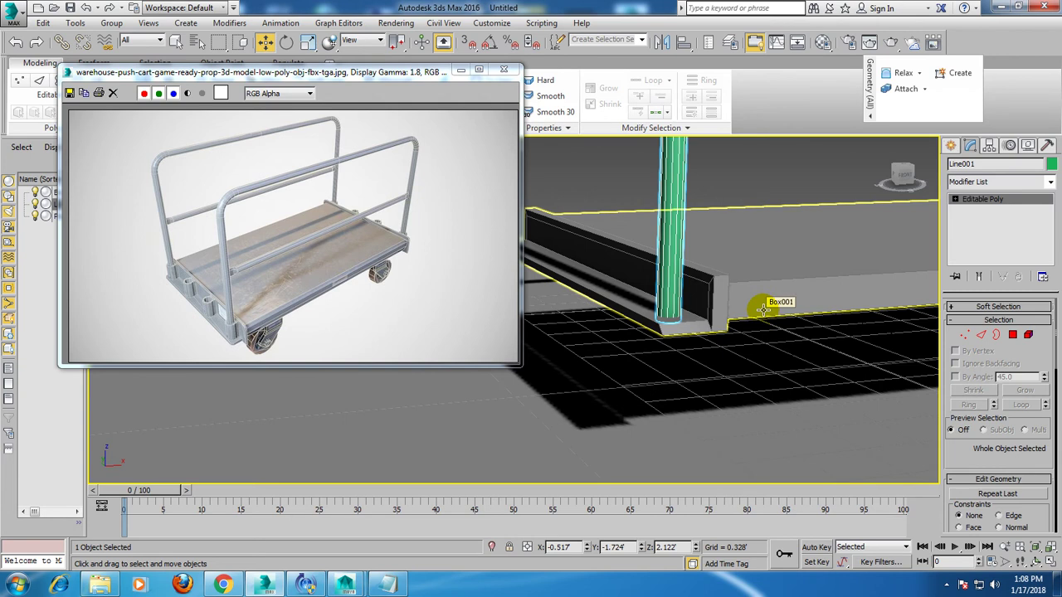
scroll(751, 327, "down", 1)
scroll(738, 357, "down", 2)
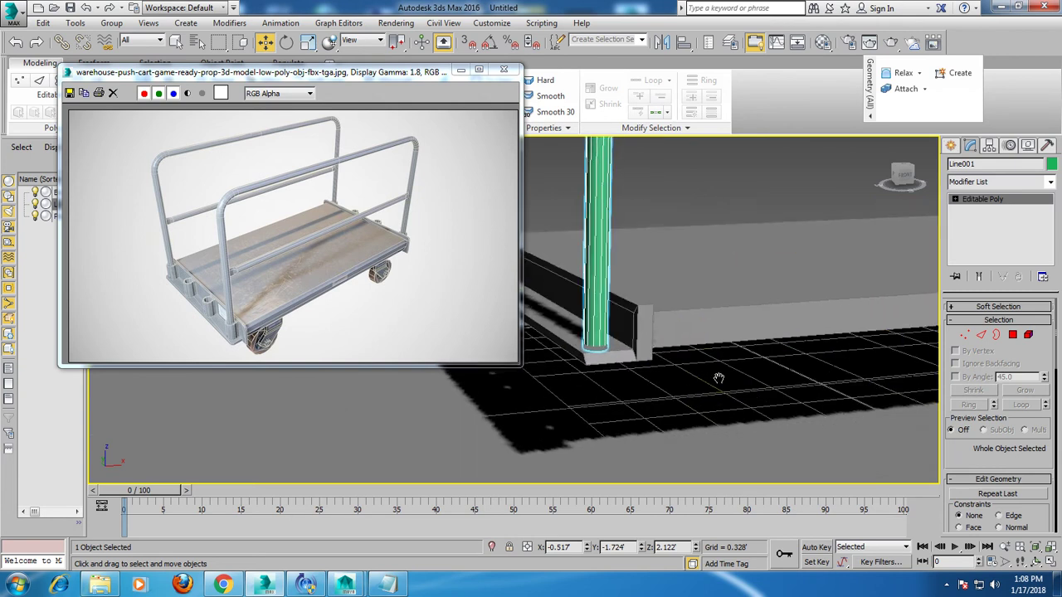
scroll(746, 356, "down", 5)
middle_click_drag(752, 355, 759, 322)
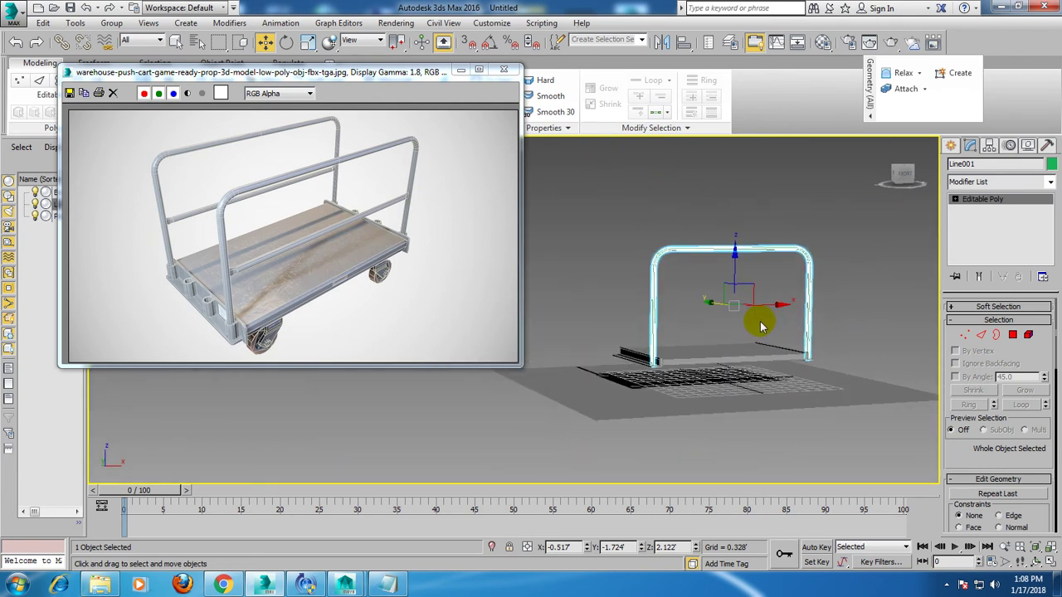
Select the vertical edges of both posts and Connect a new edge loop across them.
left_click(983, 336)
left_click_drag(557, 295, 837, 309)
middle_click_drag(837, 308, 743, 325, "alt")
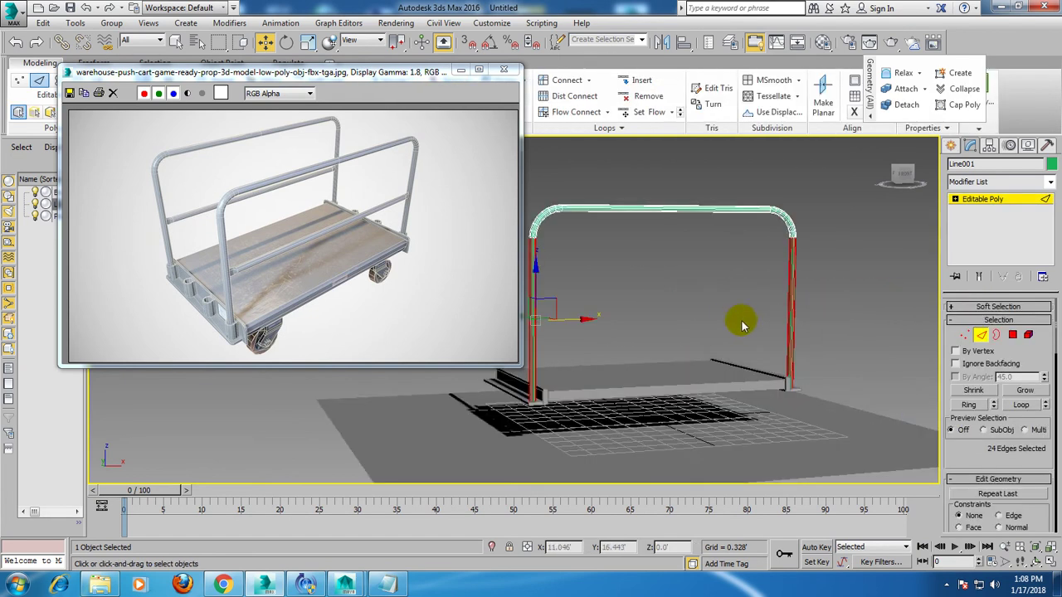
scroll(742, 325, "up", 3)
scroll(794, 308, "up", 2)
scroll(872, 304, "up", 2)
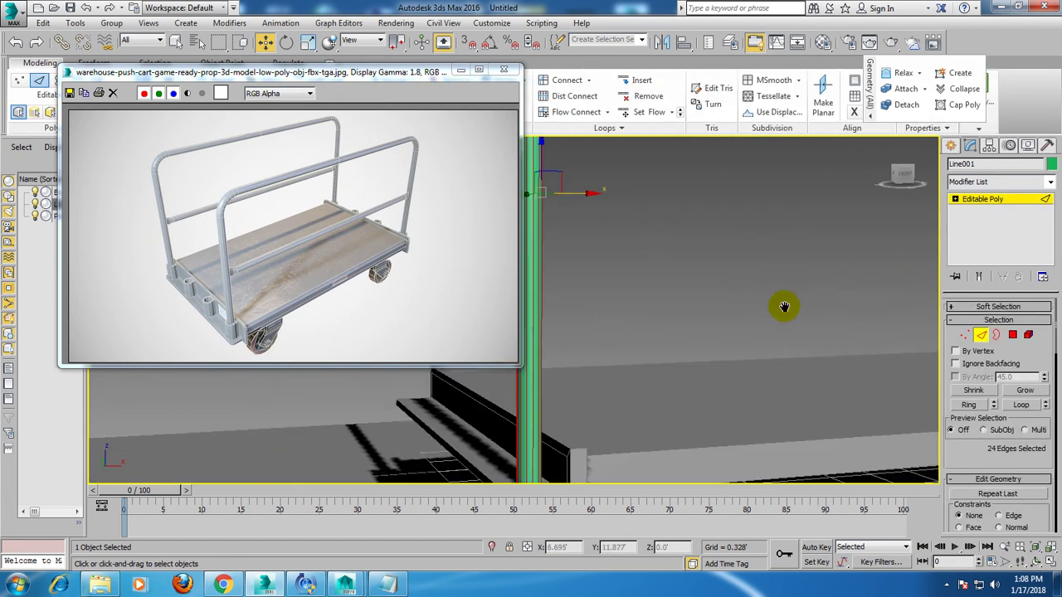
scroll(778, 315, "down", 2)
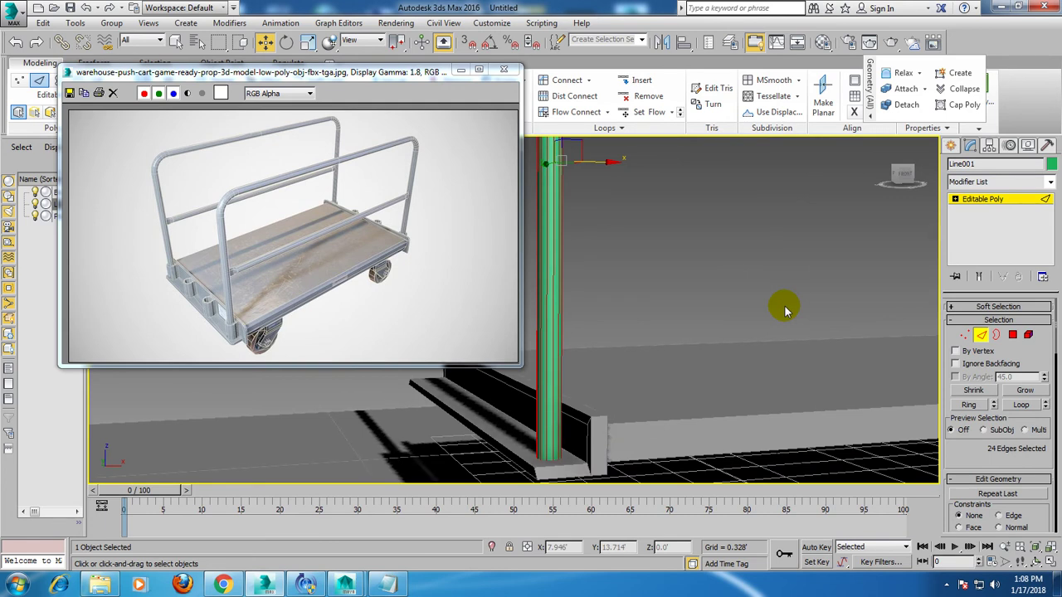
scroll(1037, 431, "down", 5)
scroll(1041, 390, "down", 3)
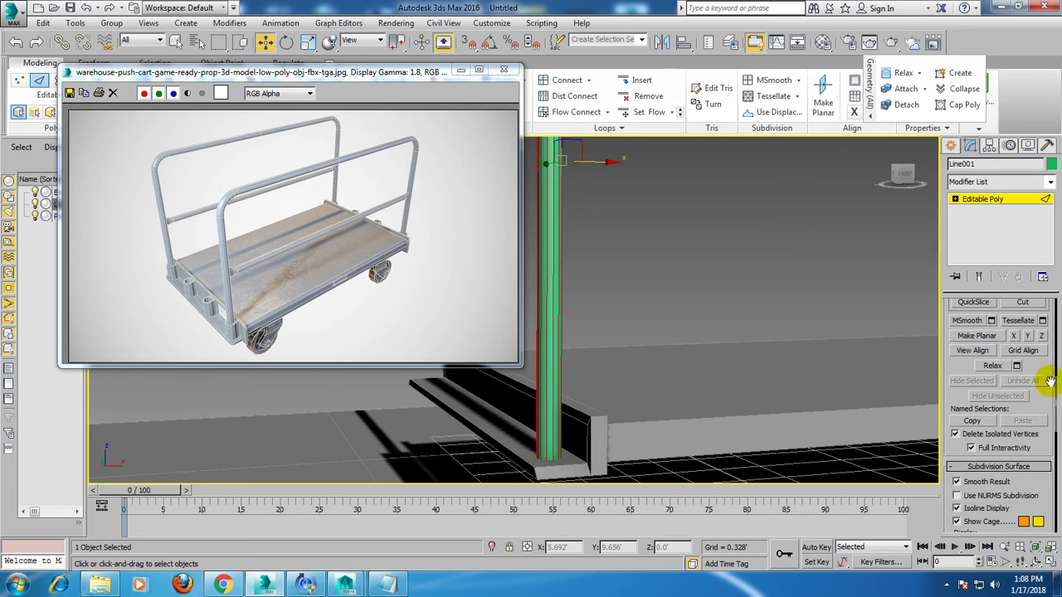
mouse_move(1037, 407)
left_mouse_down()
mouse_move(1036, 91)
mouse_move(1037, 482)
left_mouse_up()
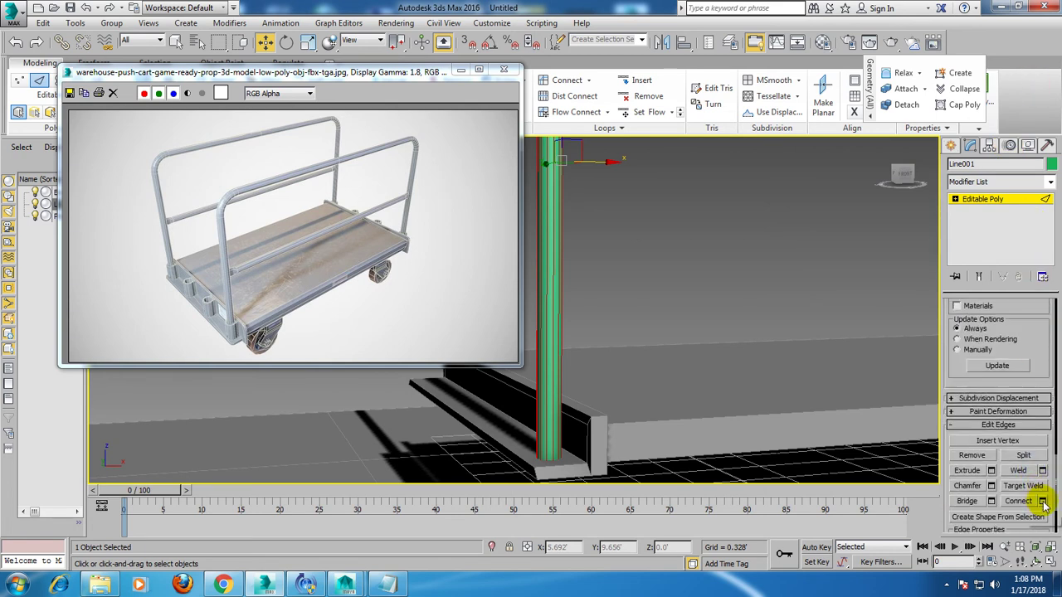
left_click(1042, 501)
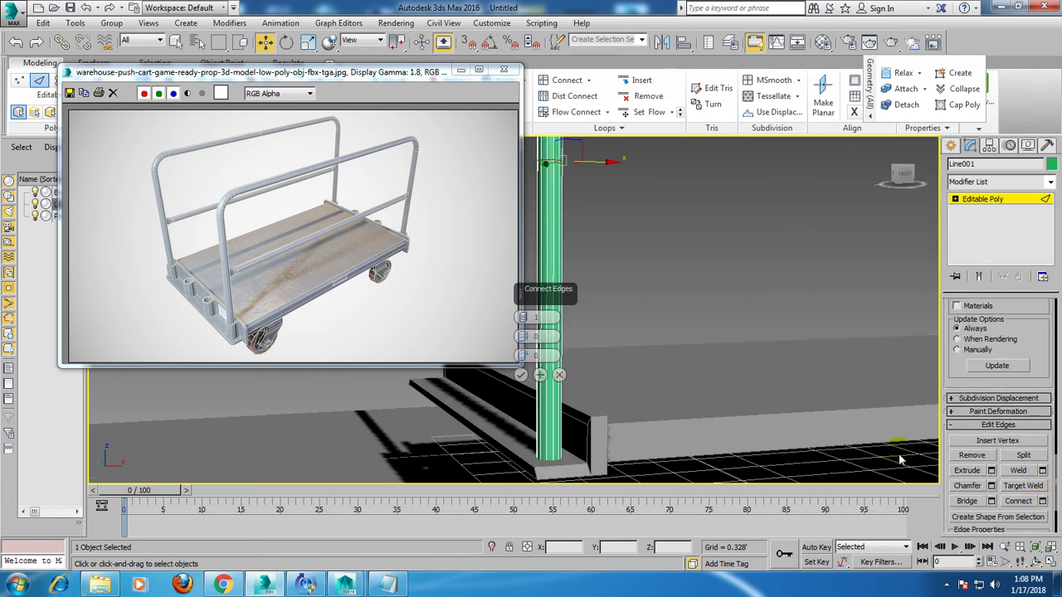
left_click(520, 375)
Move the new vertex rings down near the post bases in the Front view.
key("alt+w")
key("1")
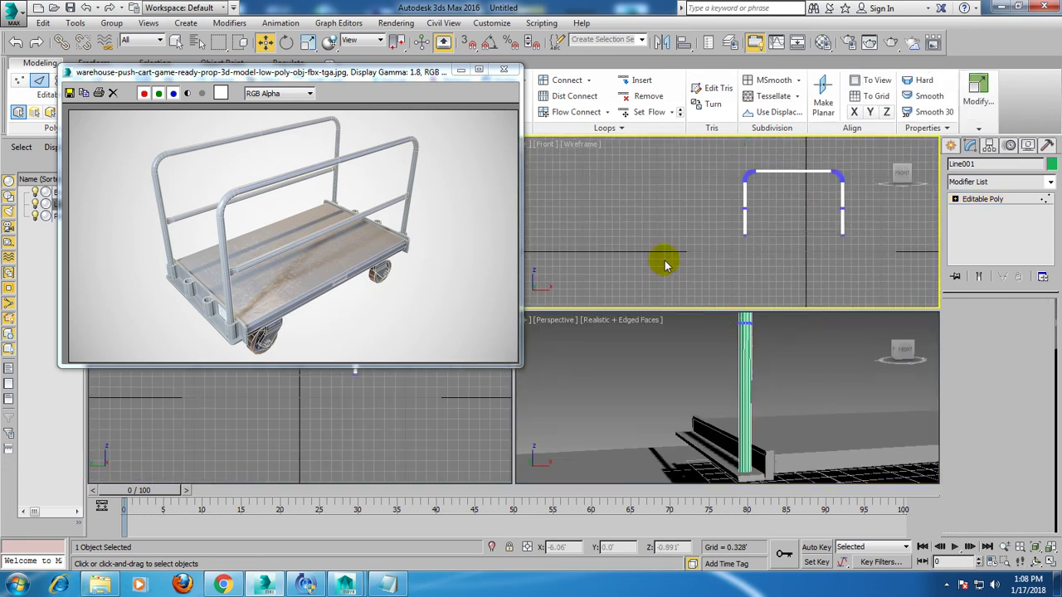
left_click_drag(751, 191, 889, 204)
scroll(889, 202, "up", 4)
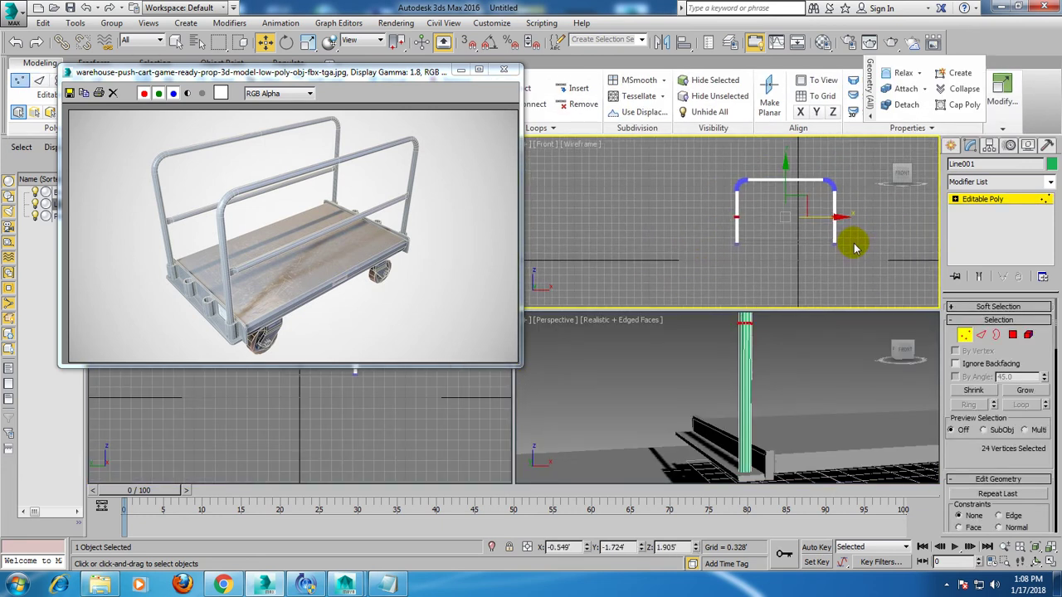
middle_click_drag(754, 264, 818, 230)
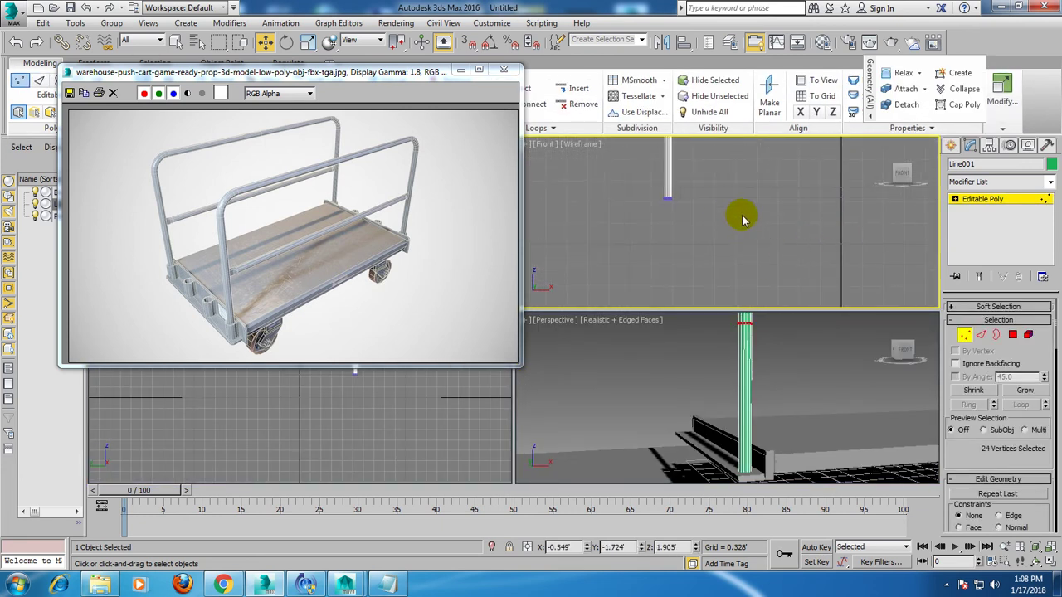
left_click_drag(807, 150, 818, 196)
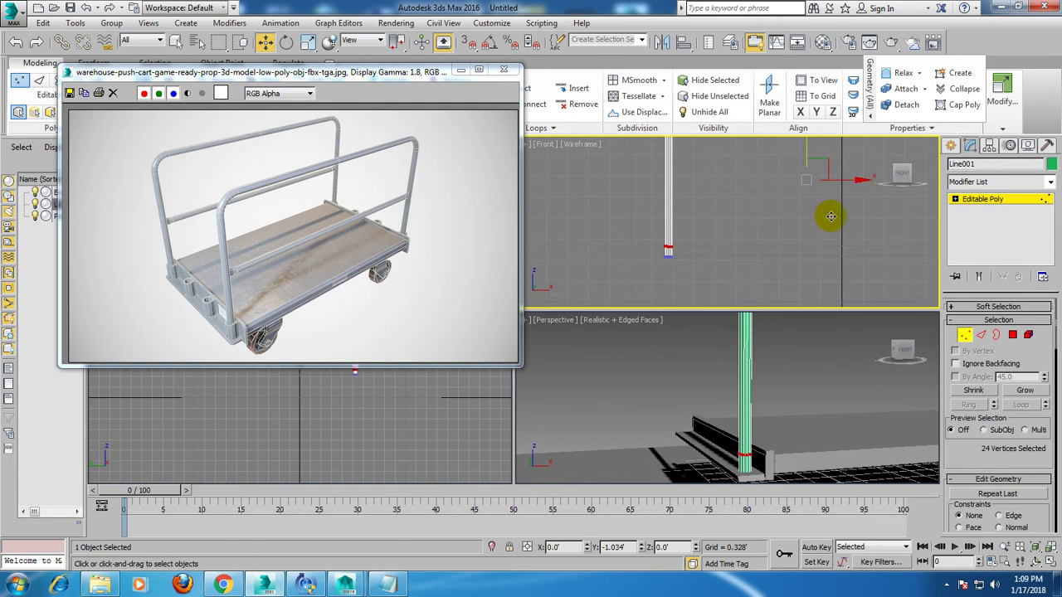
middle_click(806, 396)
key("alt+w")
mouse_move(777, 365)
middle_mouse_down()
mouse_move(895, 311)
mouse_move(806, 326)
middle_mouse_up()
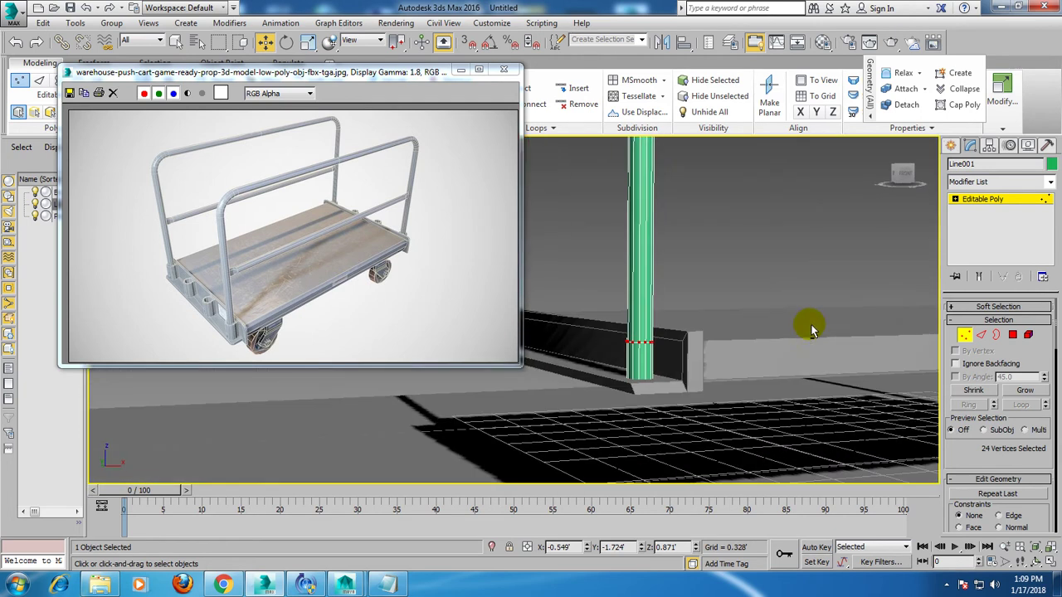
Extrude the first post's base polygons along Local Normal by 0.026' into a collar.
left_click(1013, 335)
middle_click_drag(882, 331, 863, 340, "alt")
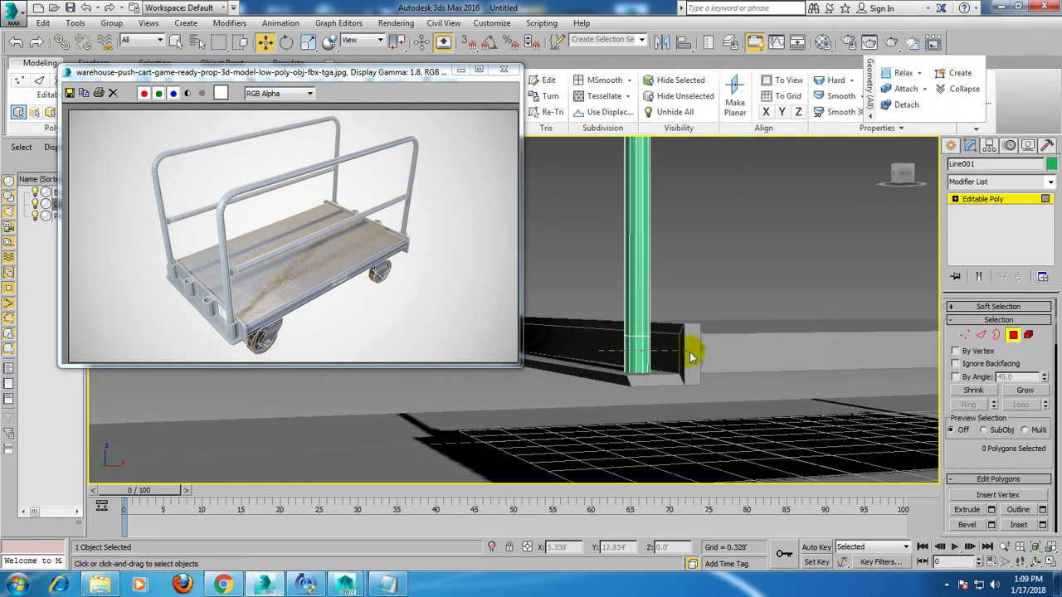
left_click_drag(691, 355, 691, 356)
middle_click_drag(691, 355, 703, 339, "alt")
scroll(1004, 474, "down", 1)
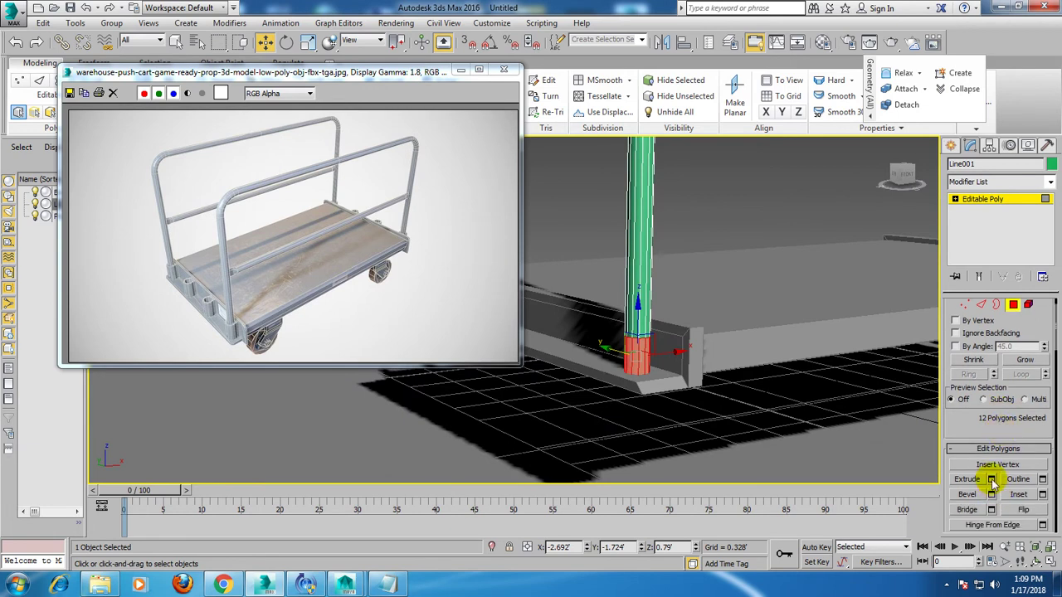
left_click(991, 479)
left_click(535, 318)
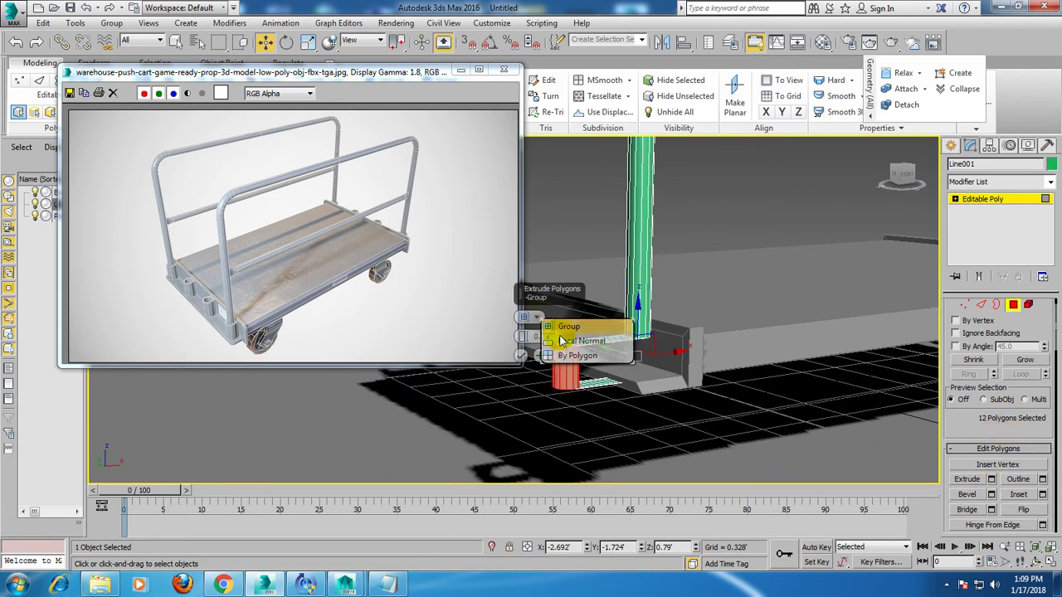
left_click(564, 340)
left_click_drag(522, 339, 550, 391)
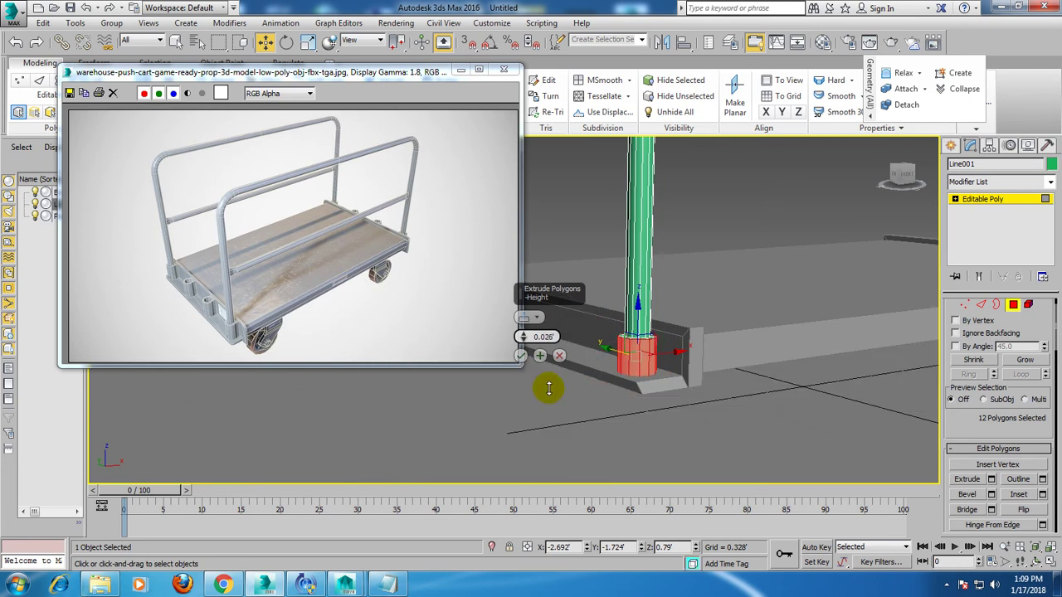
left_click(520, 355)
mouse_move(516, 353)
middle_mouse_down("alt")
mouse_move(859, 340)
mouse_move(852, 301)
middle_mouse_up("alt")
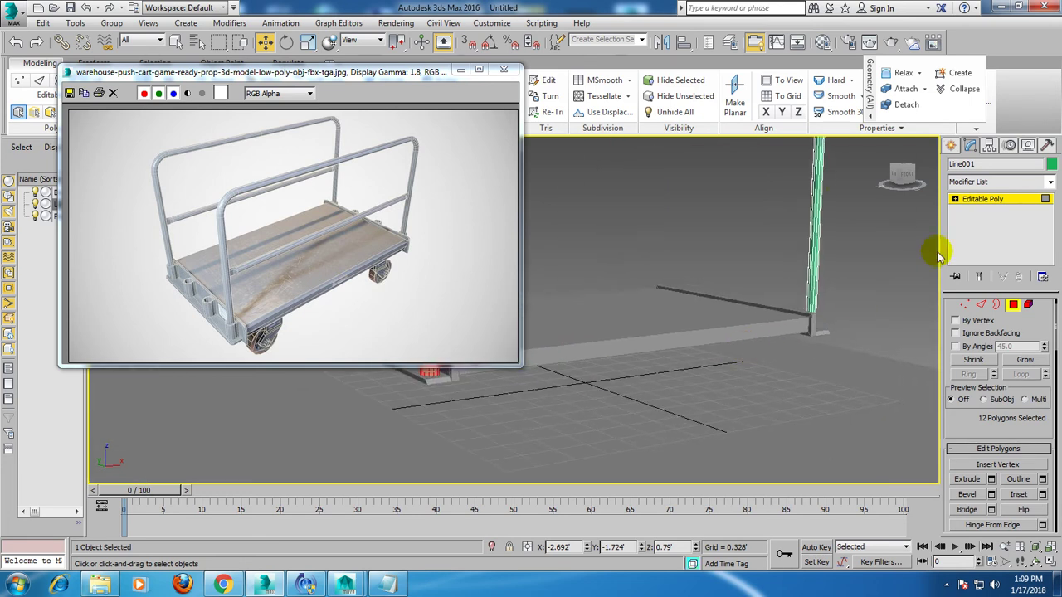
Give the other post's base polygons the same 0.026' collar extrusion.
key("alt+w")
scroll(783, 264, "down", 3)
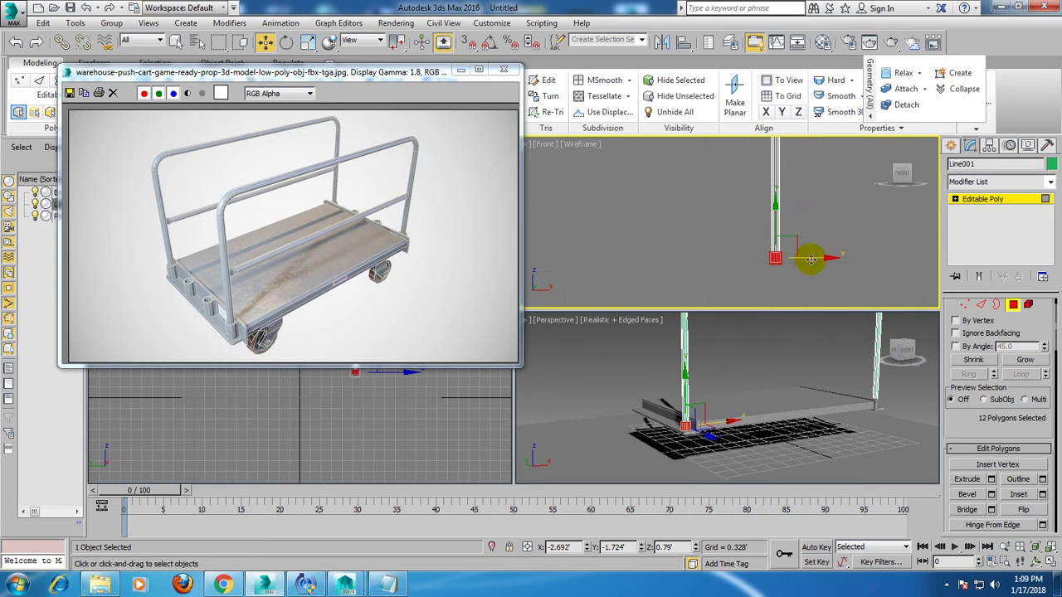
scroll(735, 261, "down", 2)
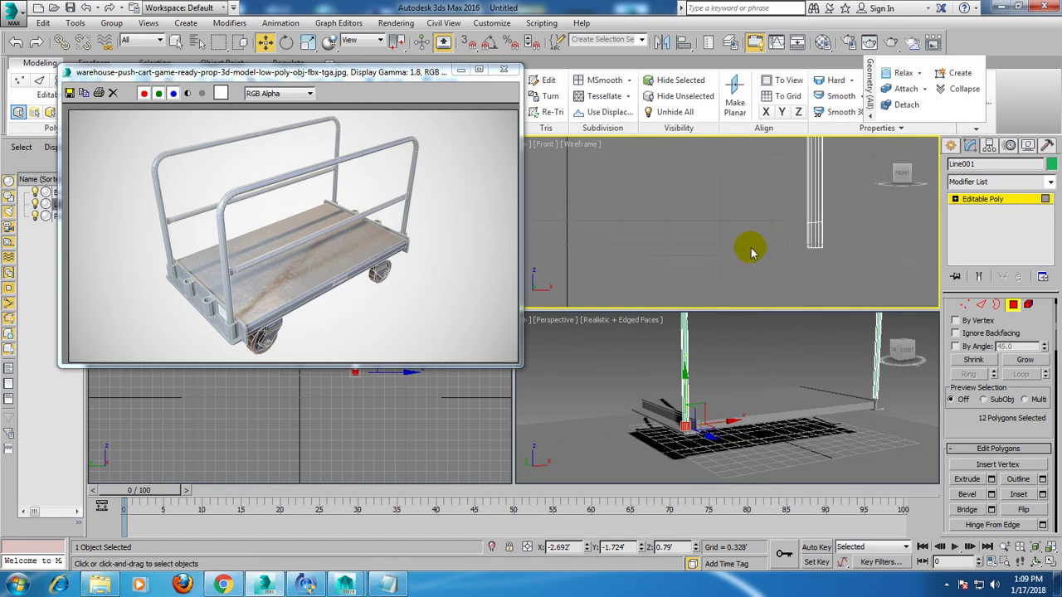
left_click(813, 238)
left_click(992, 479)
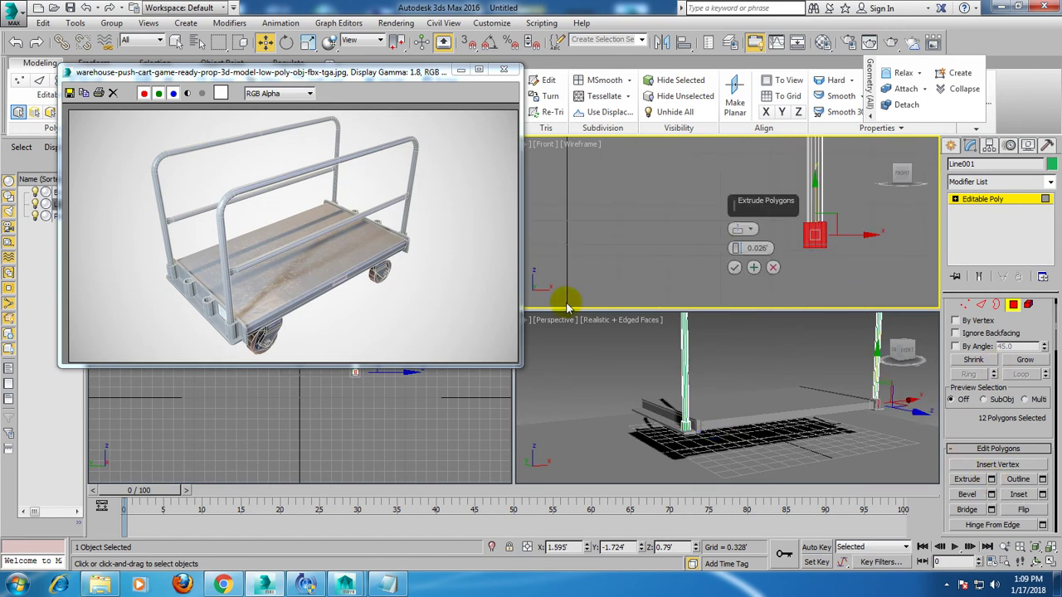
left_click(734, 267)
left_click(763, 360)
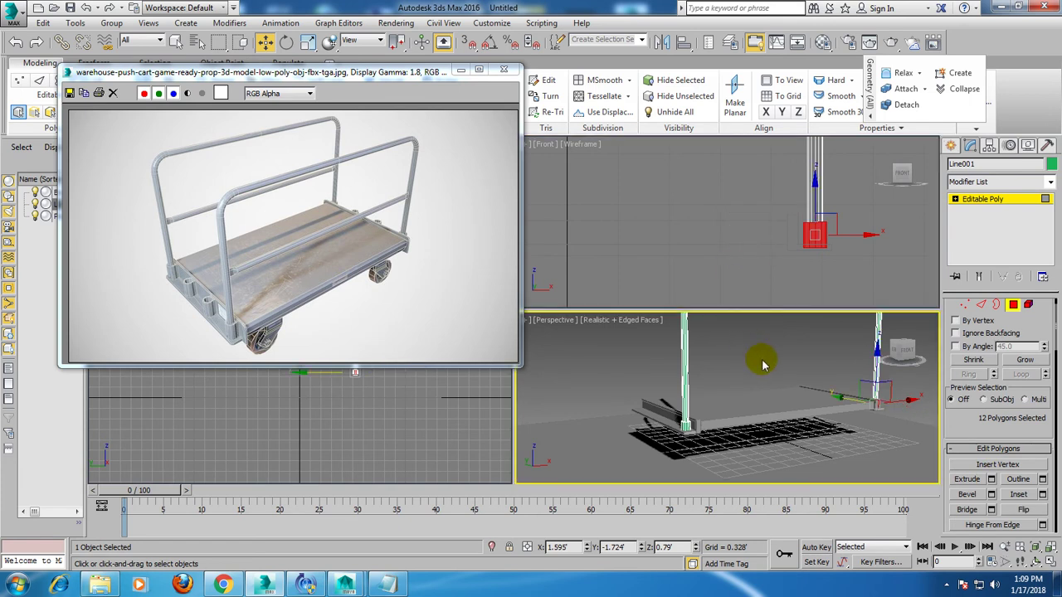
key("alt+w")
middle_click_drag(751, 317, 782, 332, "alt")
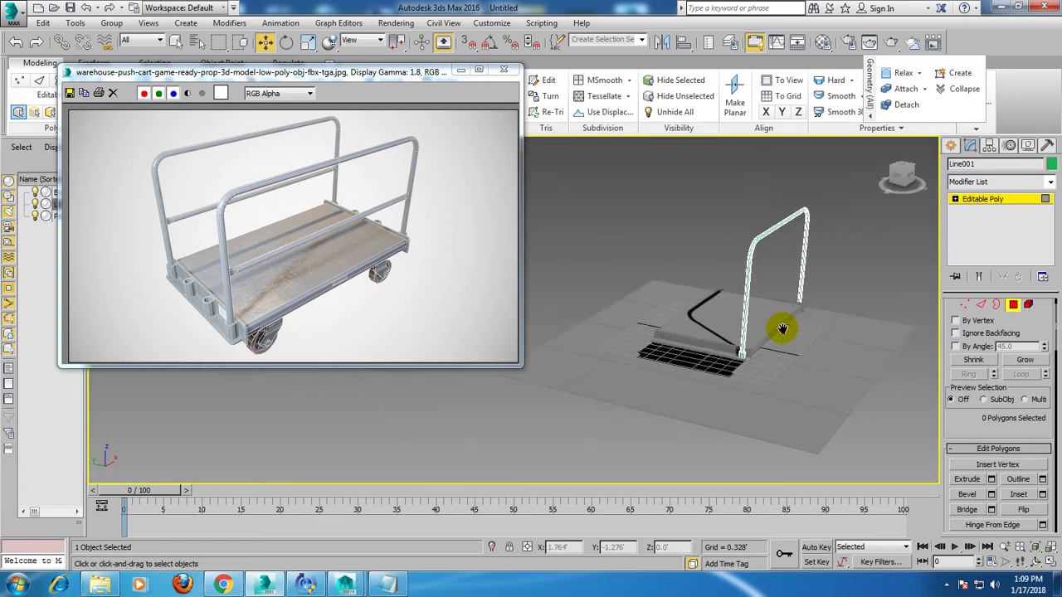
In the Front view, draw a straight crossbar line between the two handle posts.
left_click(976, 205)
mouse_move(706, 208)
middle_mouse_down("alt")
mouse_move(733, 241)
mouse_move(700, 276)
middle_mouse_up("alt")
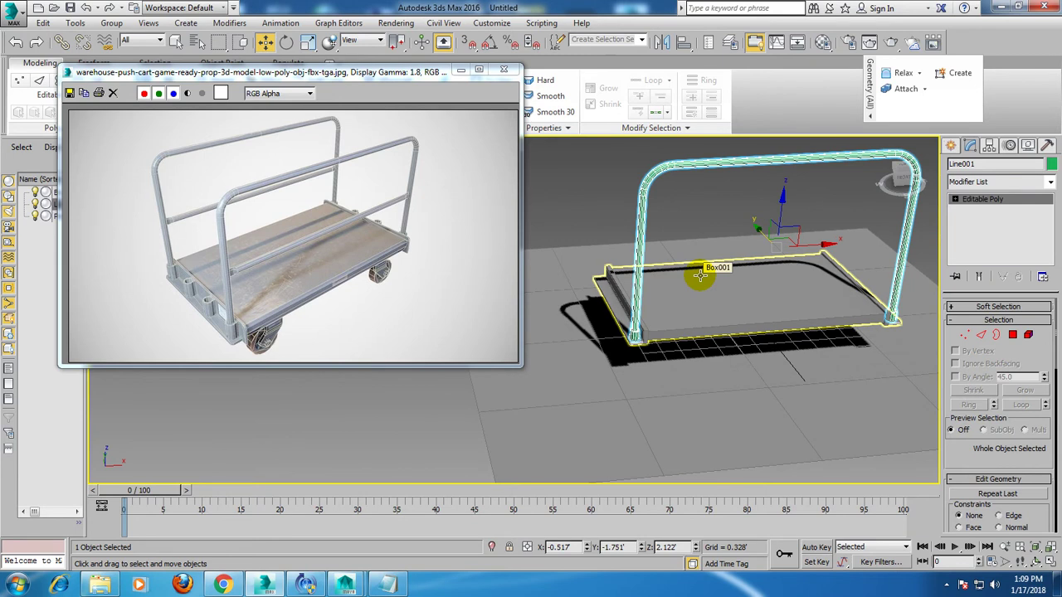
key("alt+w")
key("alt+w")
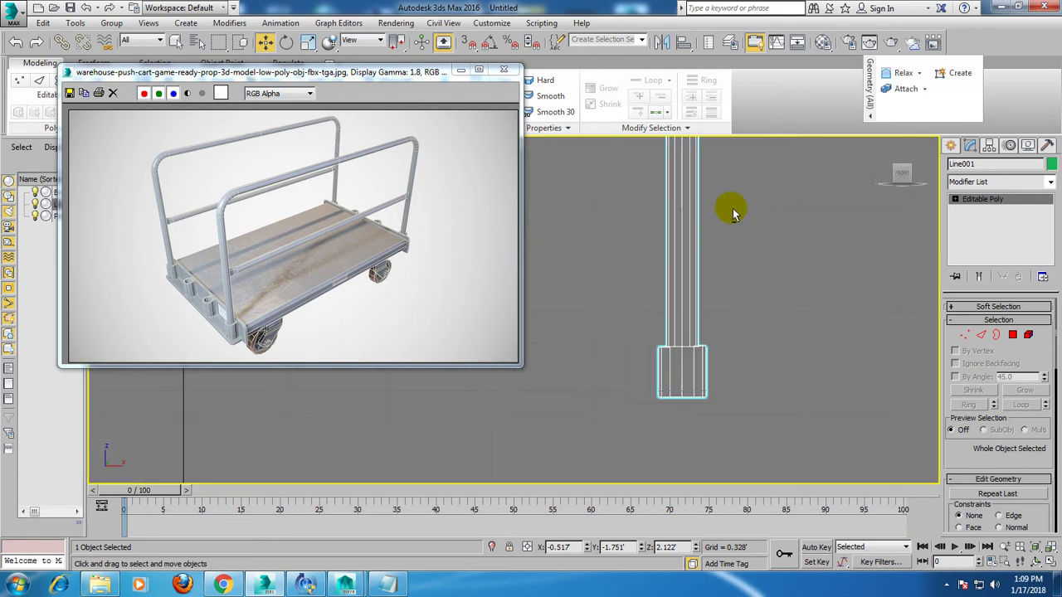
middle_click_drag(820, 337, 873, 314)
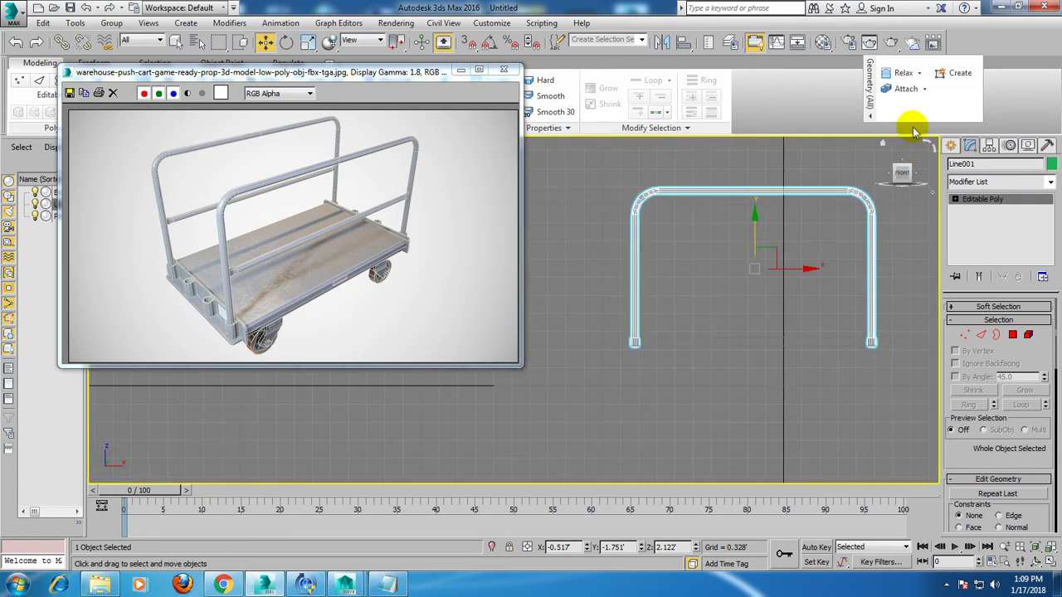
left_click(950, 145)
left_click(987, 240)
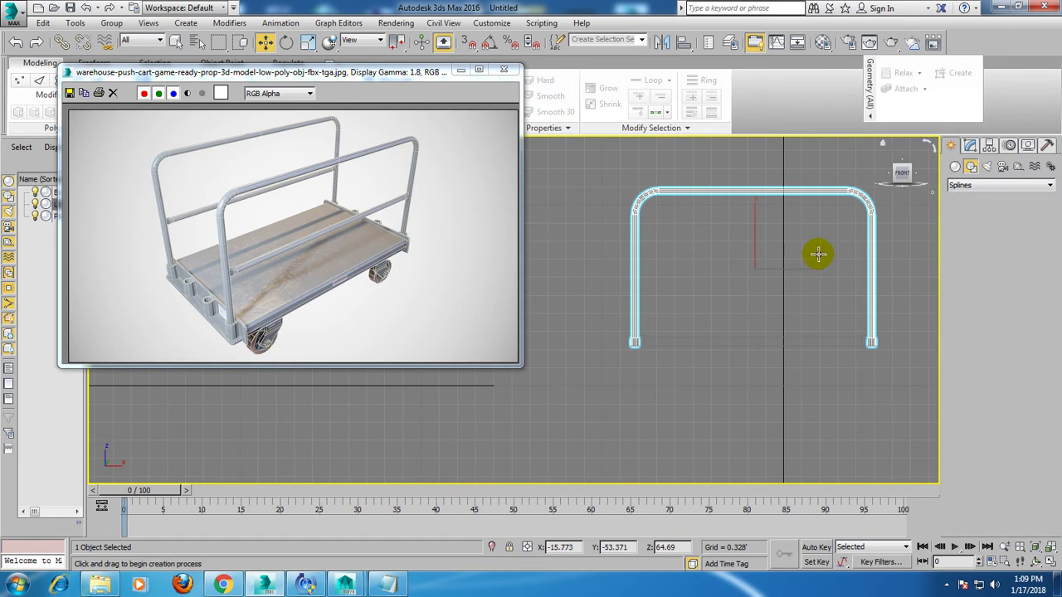
left_click(633, 268)
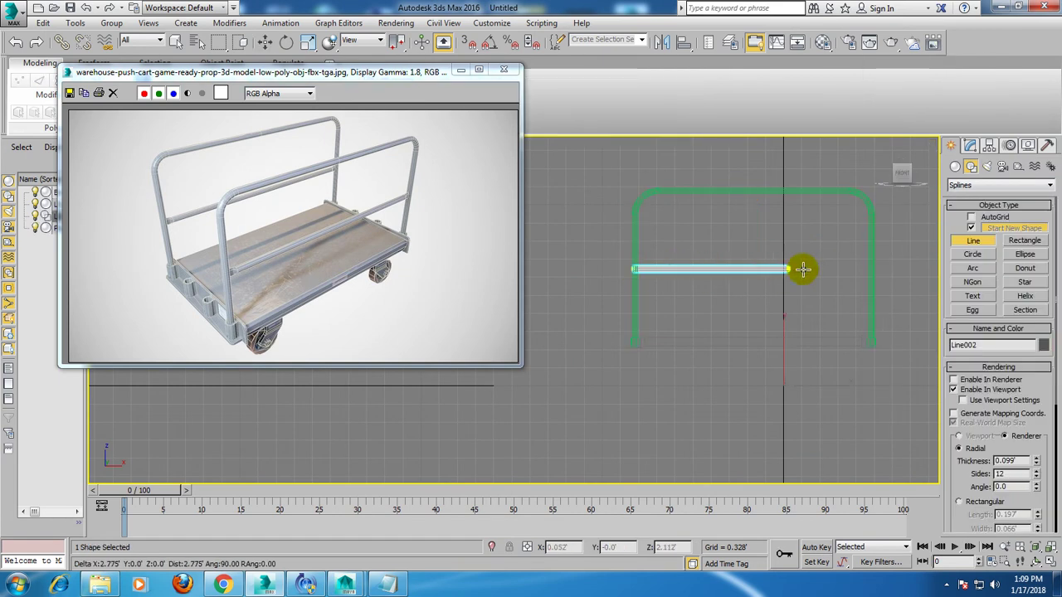
left_click(870, 272)
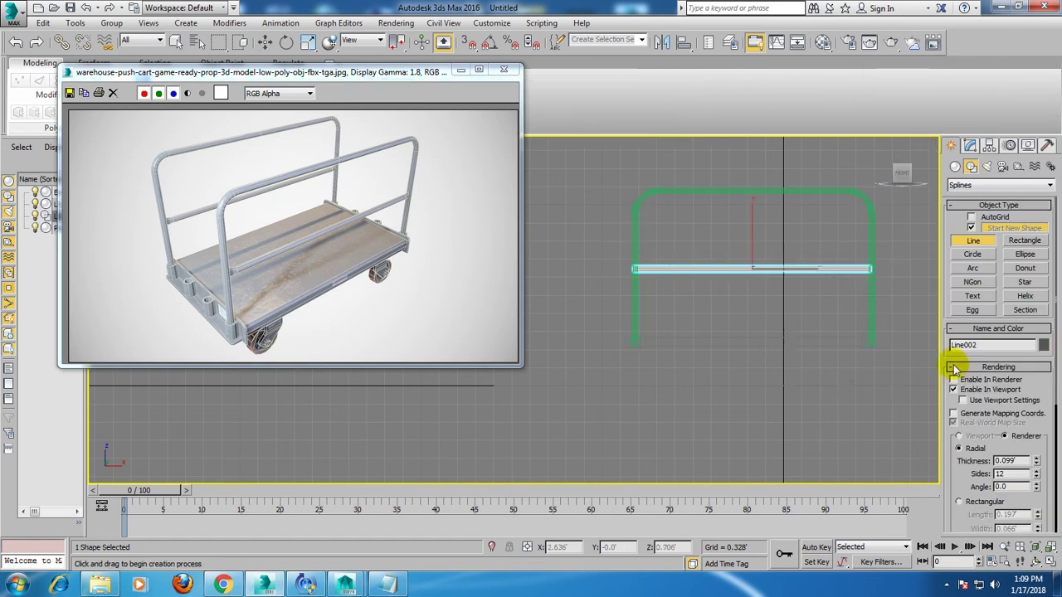
right_click(808, 404)
Lower the Line002 crossbar partway down the posts in Perspective and inspect its end.
key("p")
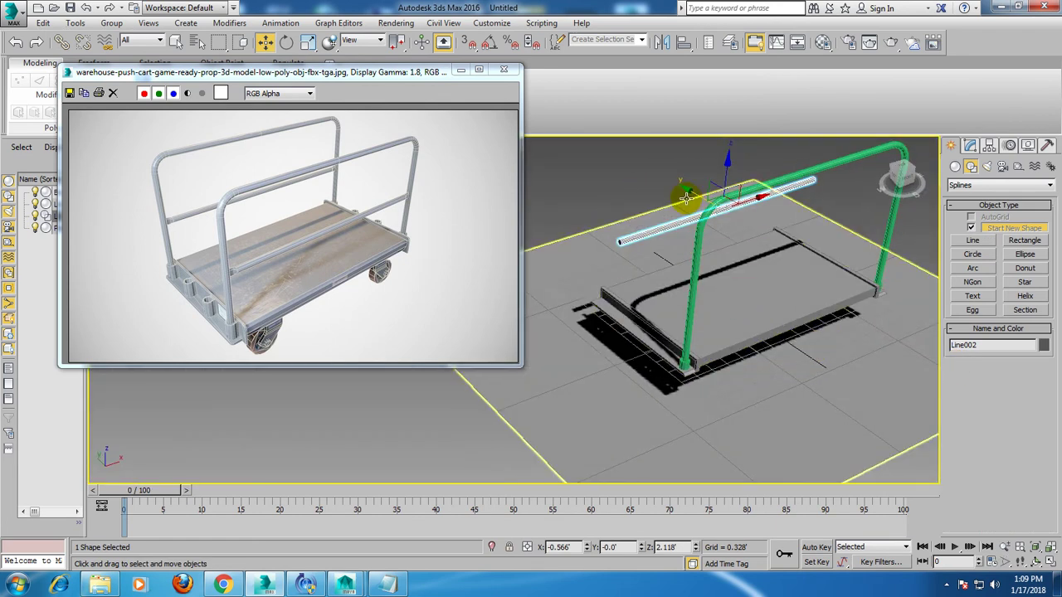
left_click_drag(690, 193, 774, 241)
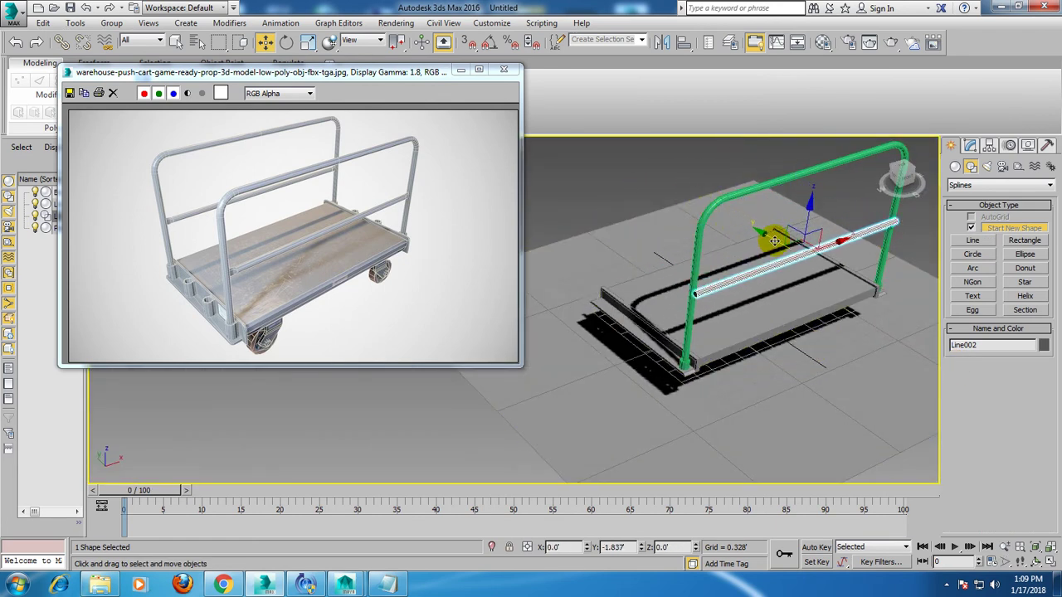
middle_click_drag(771, 240, 718, 248, "alt")
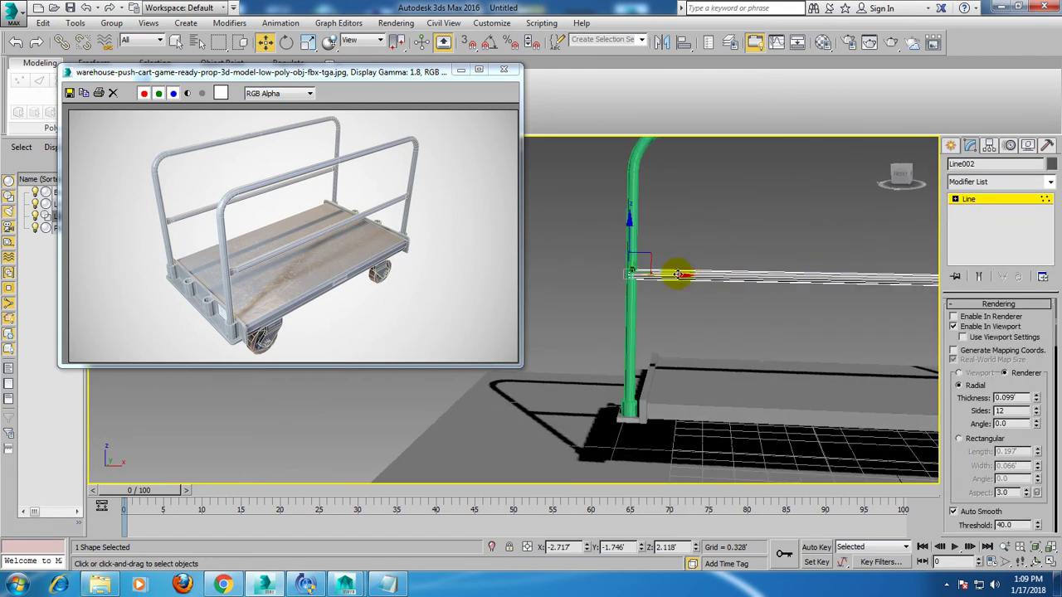
middle_click_drag(699, 272, 635, 273, "alt")
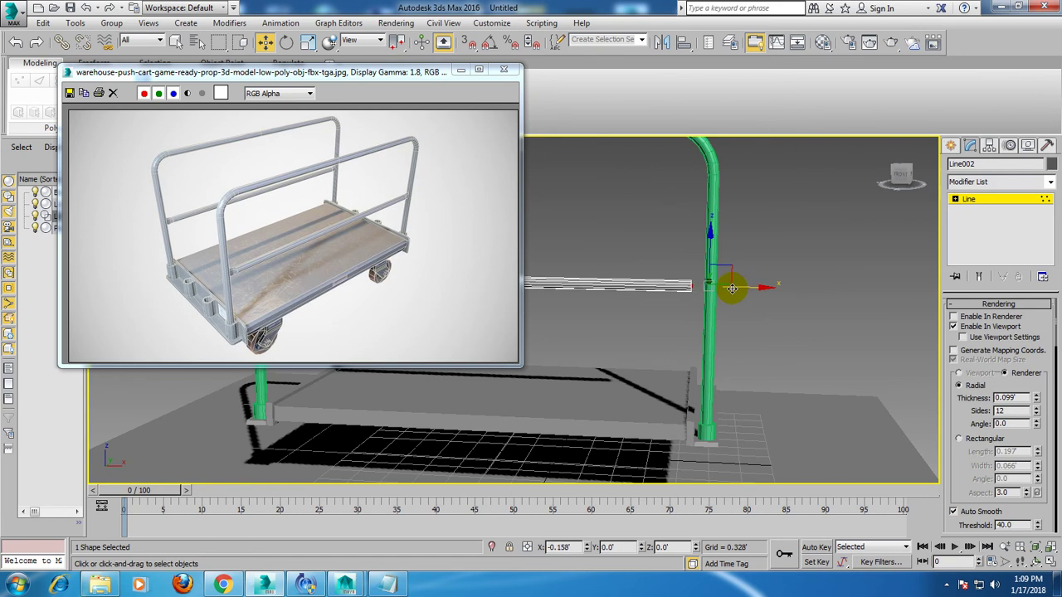
scroll(699, 302, "up", 5)
Convert the crossbar to Editable Poly and select its end-cap polygons.
right_click(612, 186)
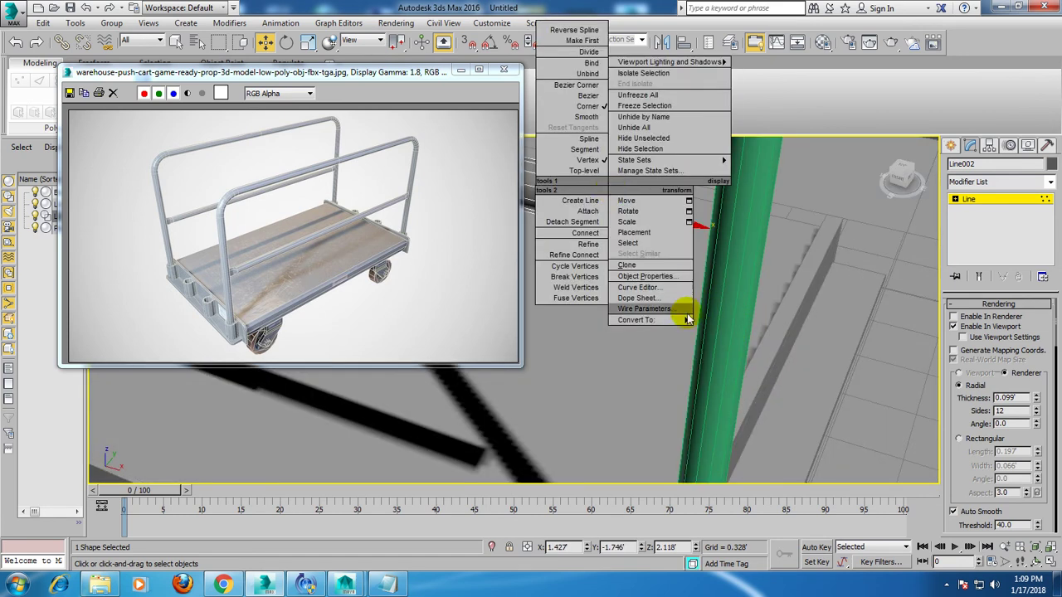
mouse_move(635, 319)
left_click(772, 344)
key("4")
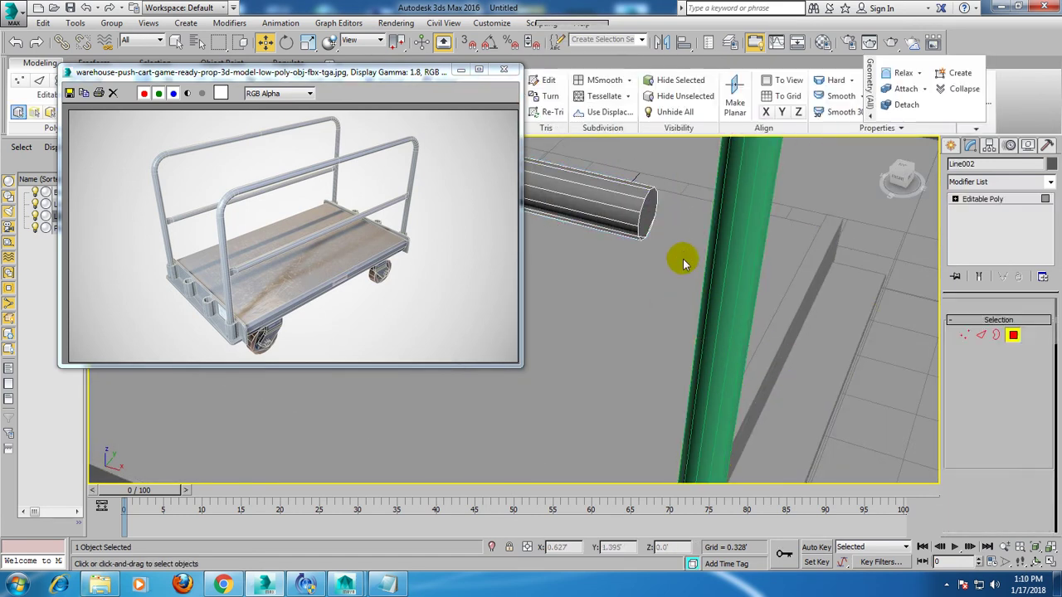
left_click(644, 203)
scroll(636, 218, "up", 5)
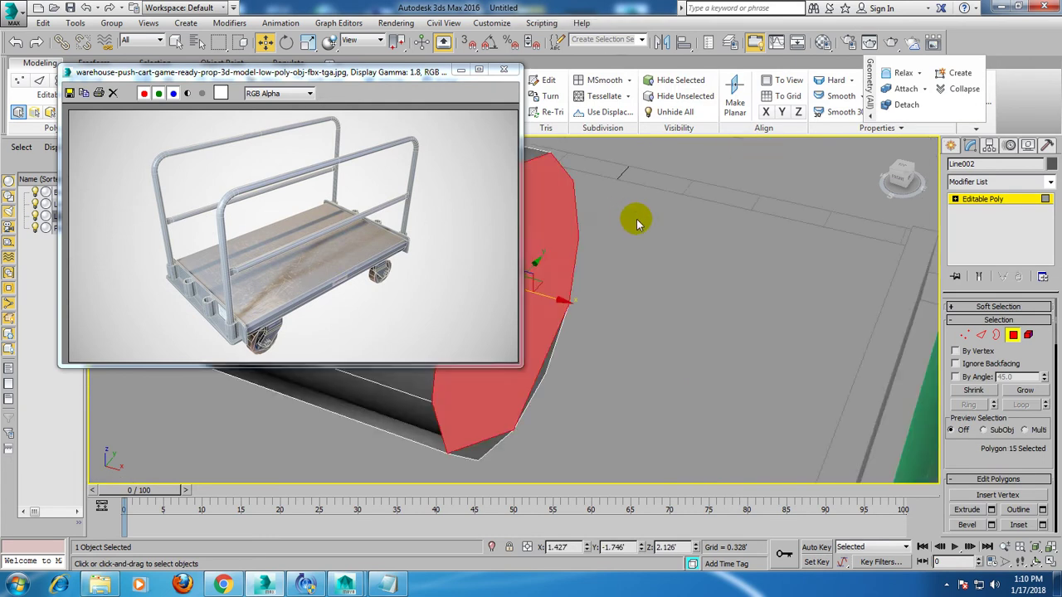
middle_click_drag(637, 223, 572, 413, "alt")
left_click(541, 388, "ctrl")
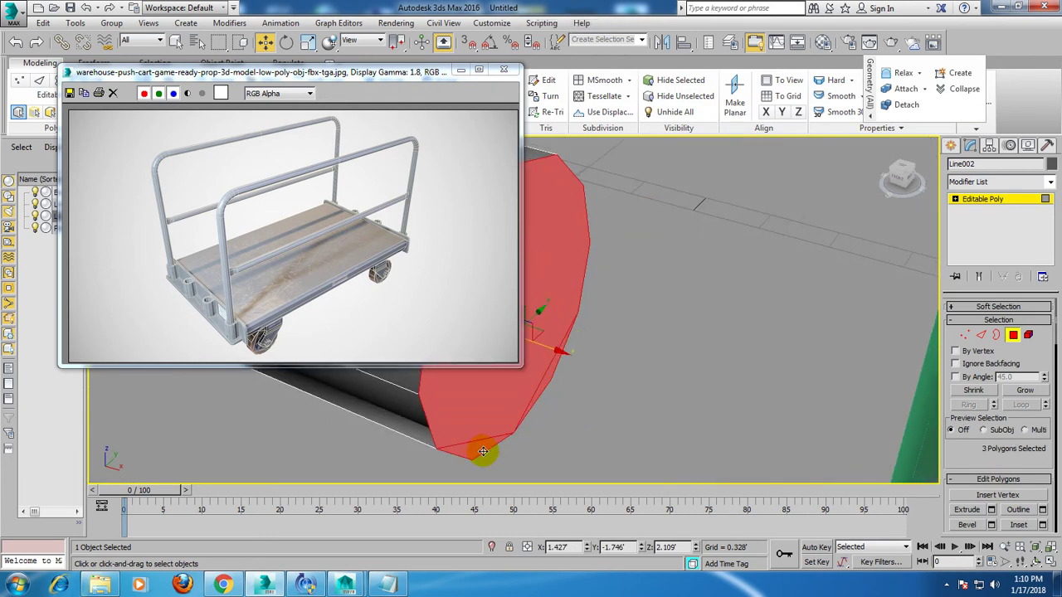
middle_click_drag(485, 445, 680, 368, "alt")
scroll(967, 434, "down", 2)
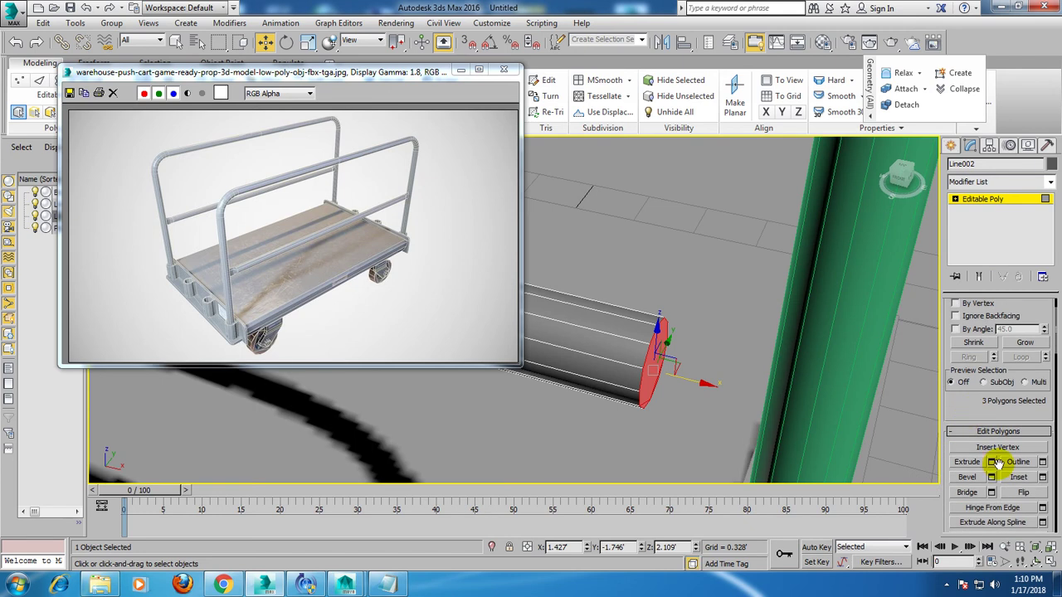
Extrude the crossbar end 0.209' to meet the post and scale it to fit.
left_click(992, 462)
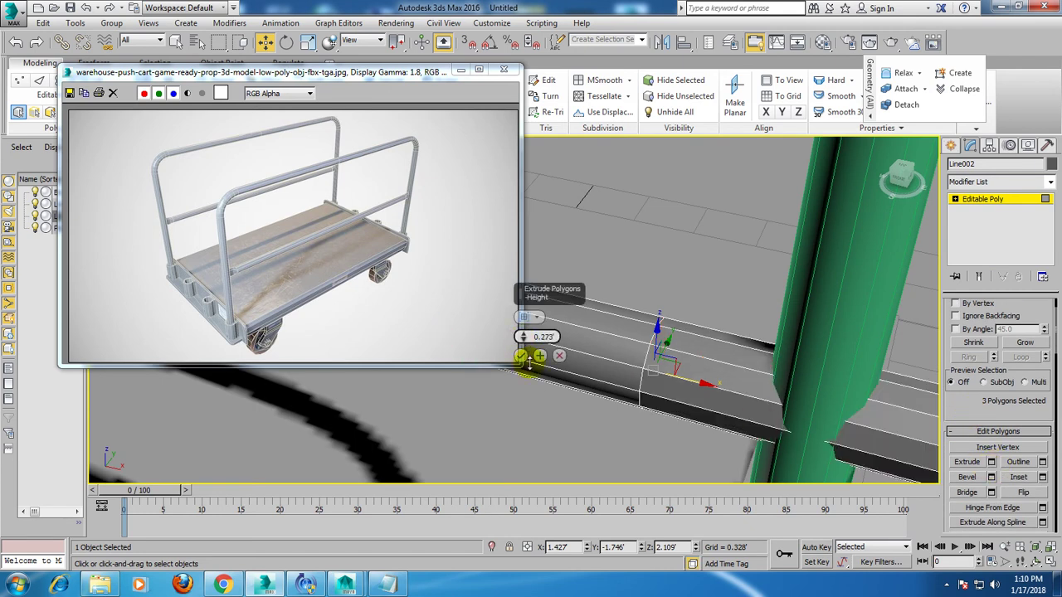
left_click_drag(523, 337, 550, 370)
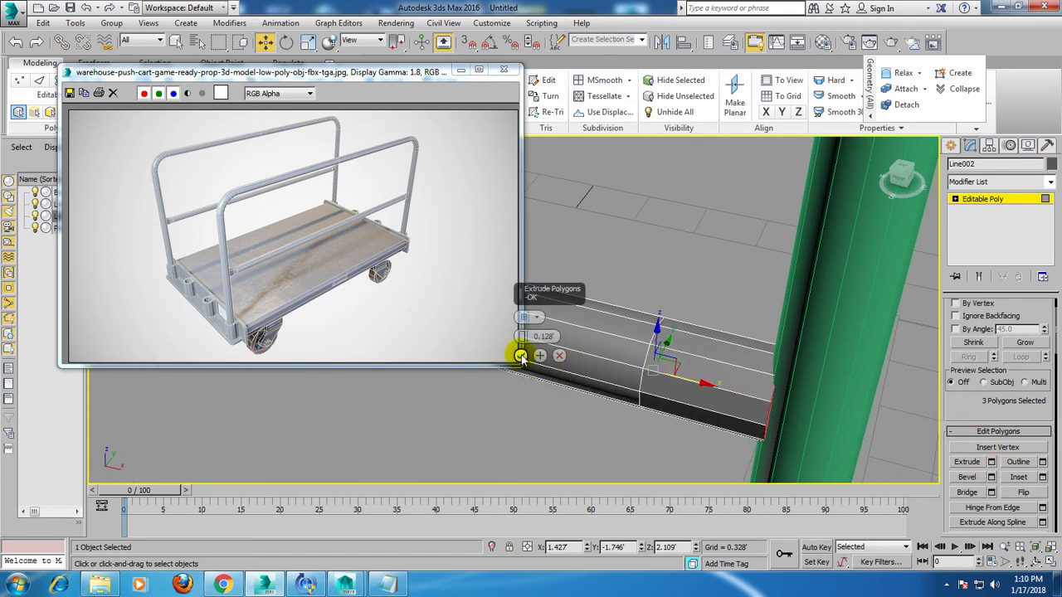
left_click(520, 356)
key("r")
left_click_drag(759, 438, 800, 357)
mouse_move(809, 328)
middle_mouse_down("alt")
mouse_move(813, 288)
mouse_move(685, 337)
mouse_move(643, 331)
mouse_move(701, 324)
middle_mouse_up("alt")
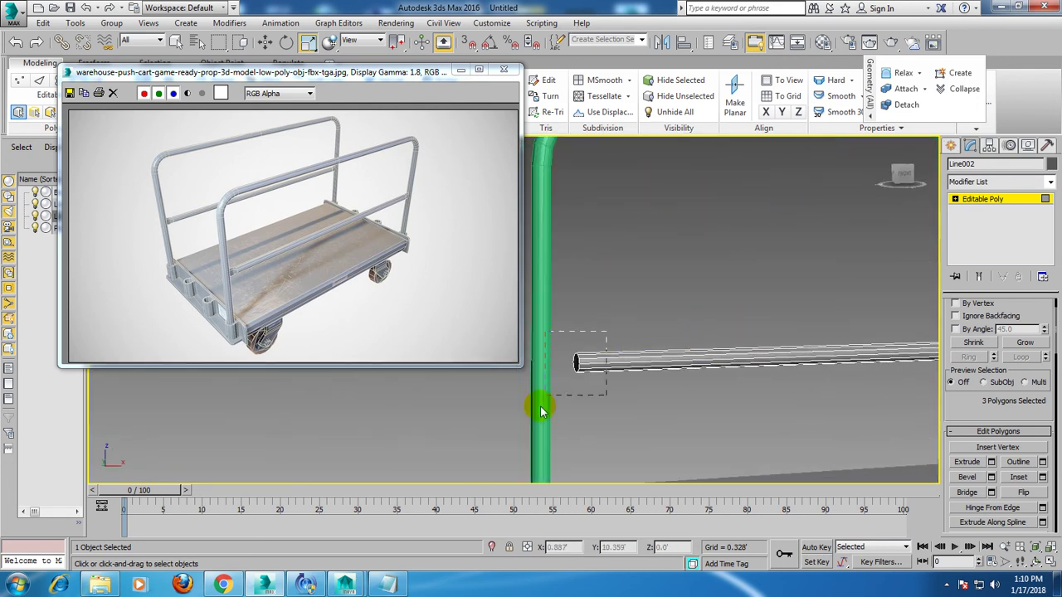
Extrude the other crossbar end toward its post, then select the handle frame with the bar.
left_click(990, 462)
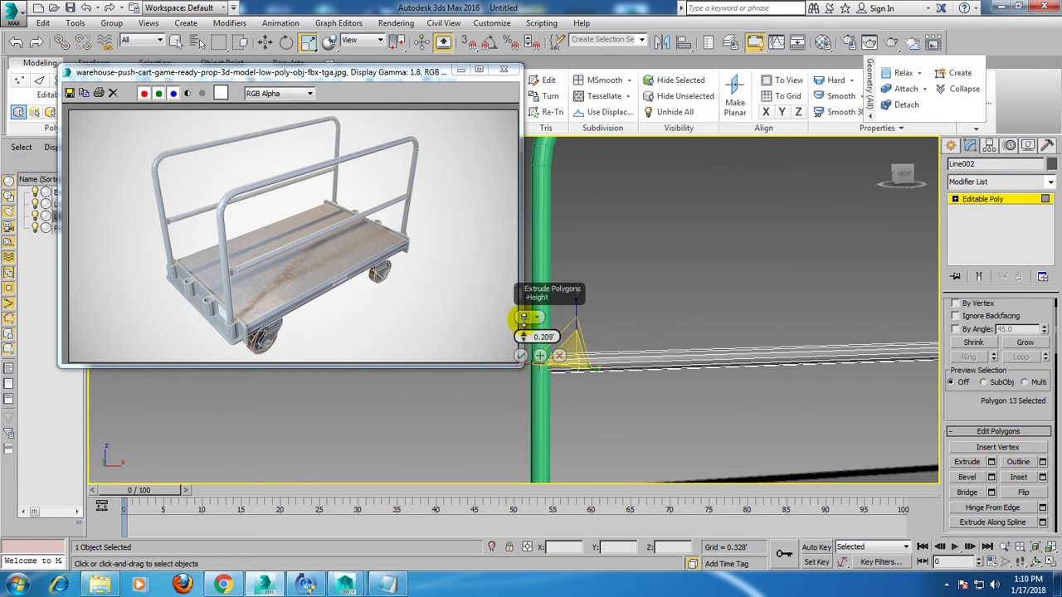
left_click(520, 355)
mouse_move(519, 356)
middle_mouse_down("alt")
mouse_move(572, 372)
mouse_move(554, 401)
middle_mouse_up("alt")
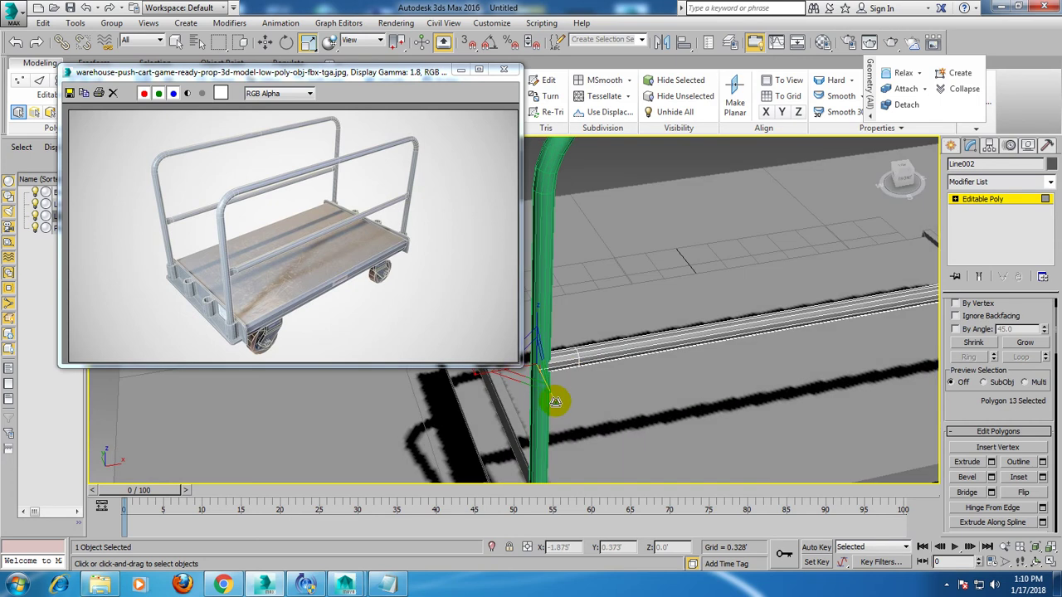
key("z")
left_click(972, 199)
key("w")
mouse_move(722, 278)
middle_mouse_down("alt")
mouse_move(818, 240)
mouse_move(791, 322)
mouse_move(684, 282)
mouse_move(724, 359)
mouse_move(704, 343)
mouse_move(686, 291)
middle_mouse_up("alt")
left_click(638, 253, "ctrl")
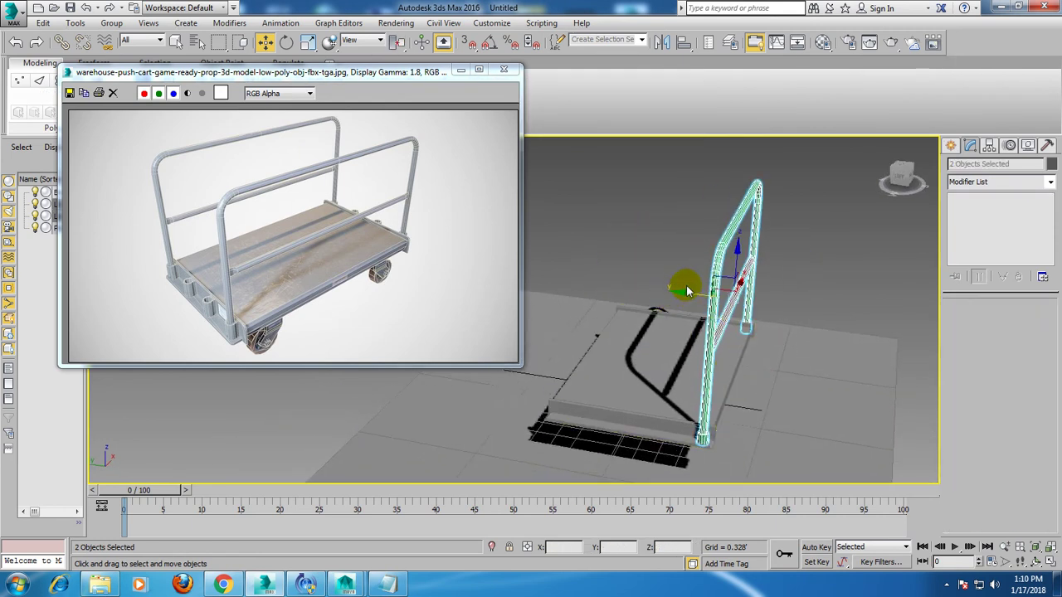
Clone the handle frame and crossbar as a Copy to the deck's opposite end.
left_click_drag(688, 295, 553, 296)
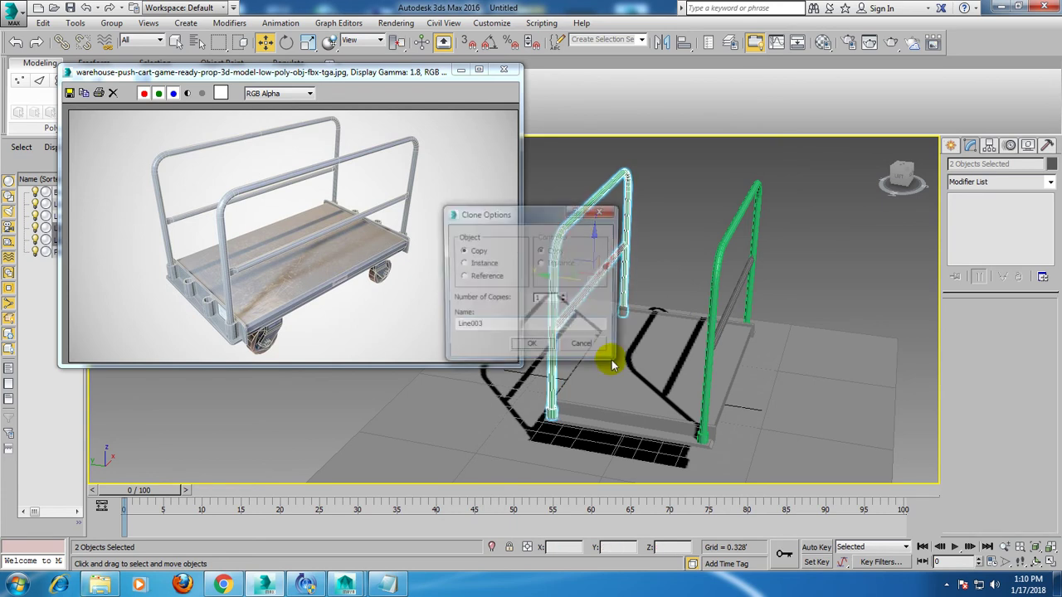
left_click(534, 350)
mouse_move(538, 352)
middle_mouse_down("alt")
mouse_move(593, 332)
mouse_move(561, 326)
middle_mouse_up("alt")
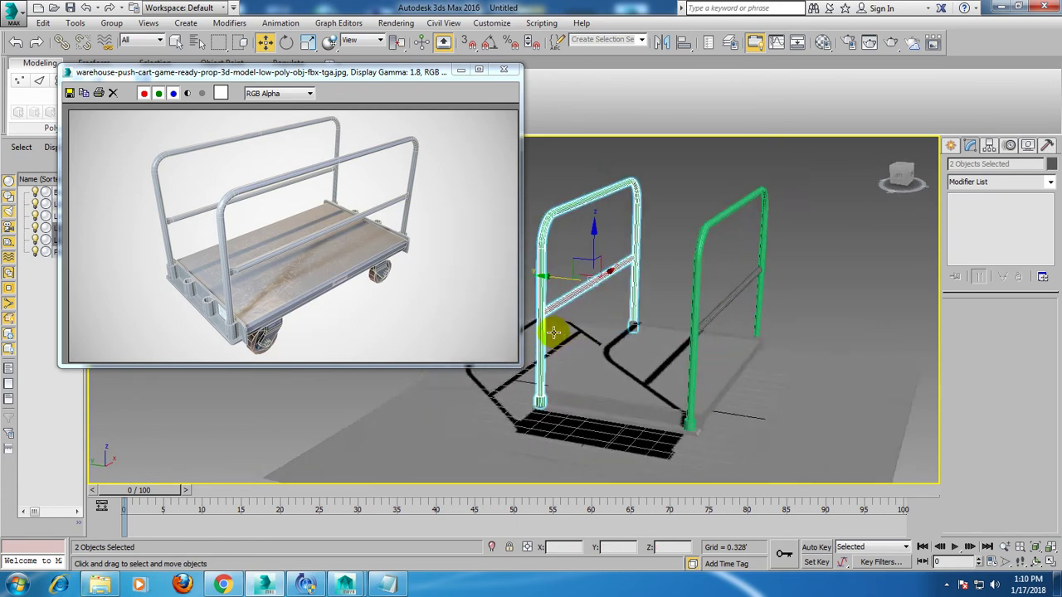
Select all six cart parts and bring up the object colour choices.
left_click(856, 249)
middle_click_drag(856, 249, 837, 259, "alt")
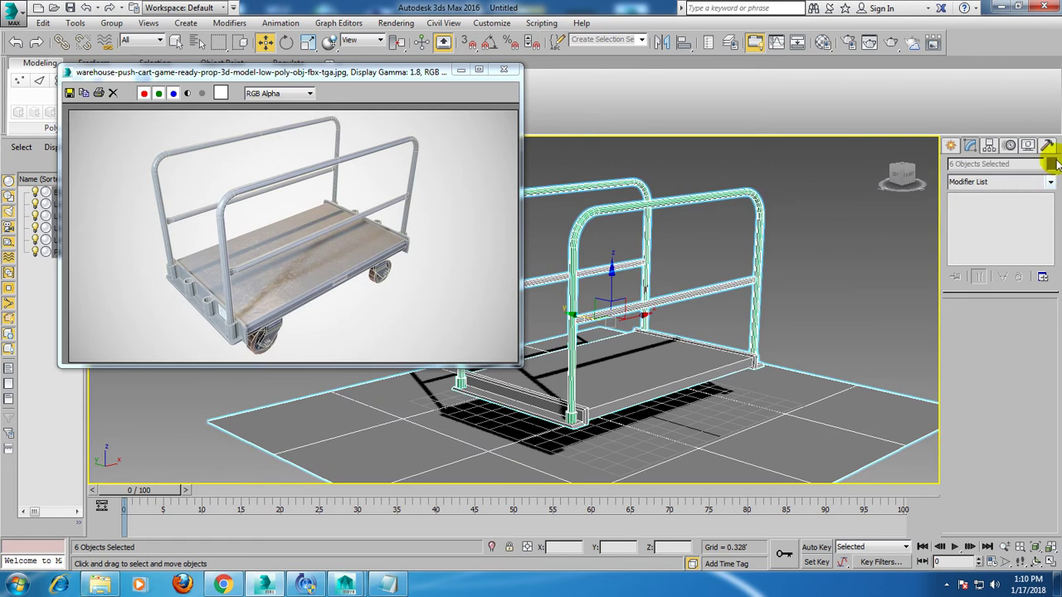
left_click(1053, 163)
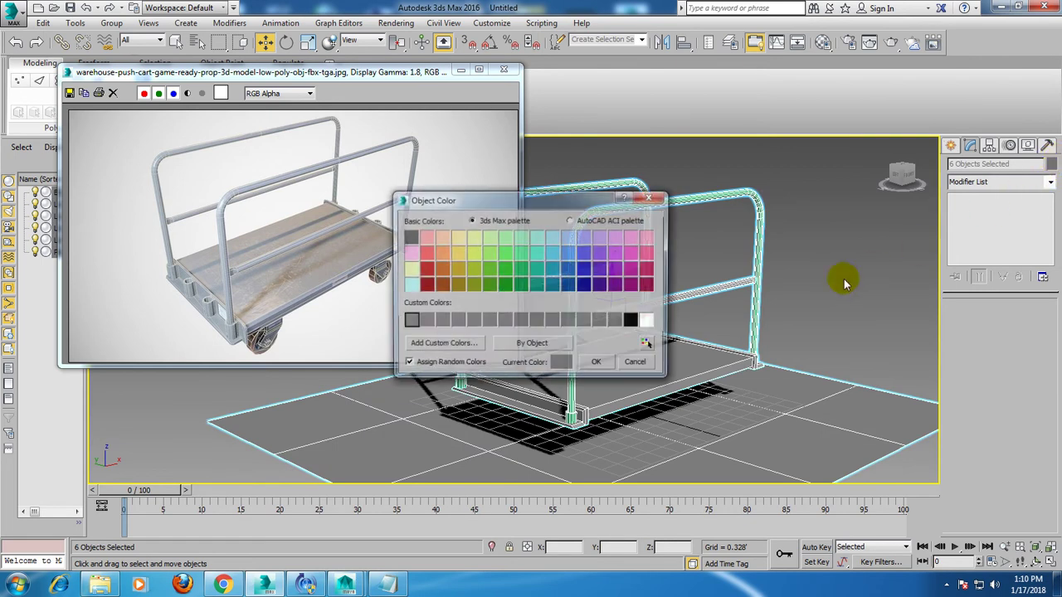
Apply the grey object colour to all six parts, then zoom in and select the cart deck.
left_click(597, 363)
left_click(881, 222)
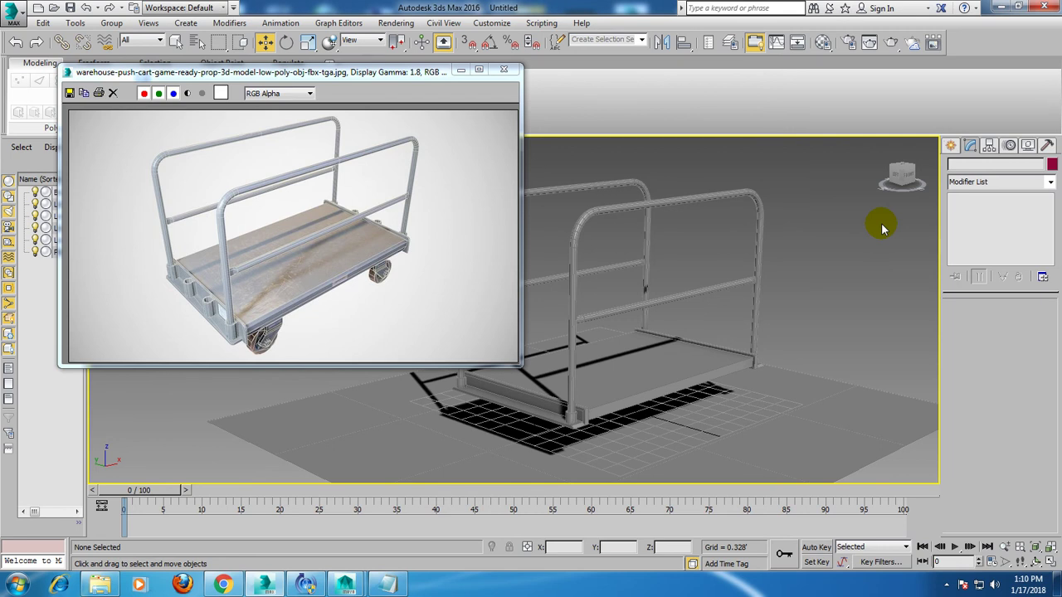
mouse_move(792, 358)
middle_mouse_down("alt")
mouse_move(749, 345)
mouse_move(837, 225)
mouse_move(749, 360)
middle_mouse_up("alt")
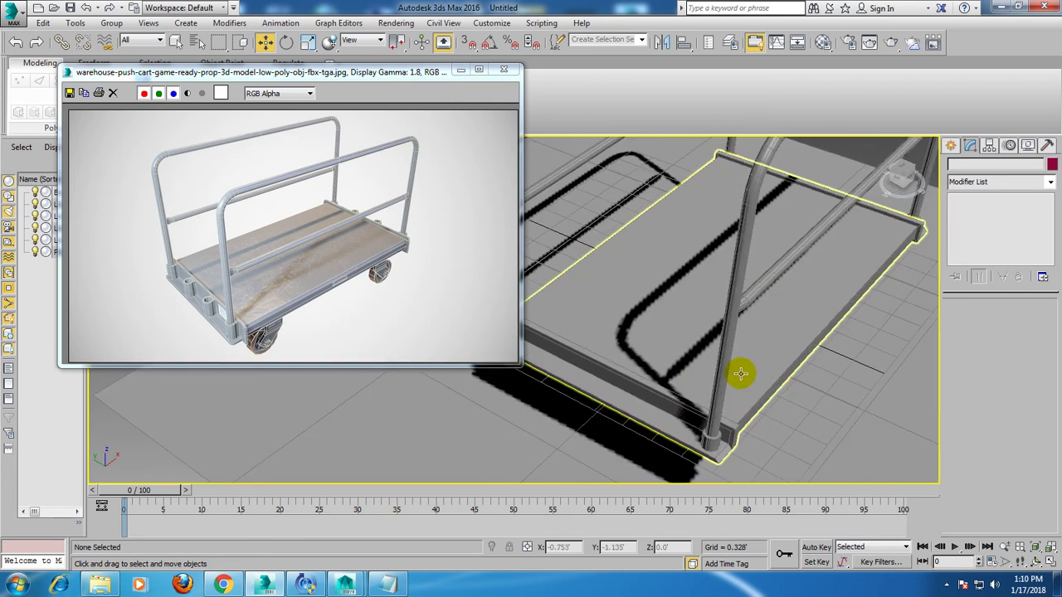
left_click(668, 401)
left_click(951, 145)
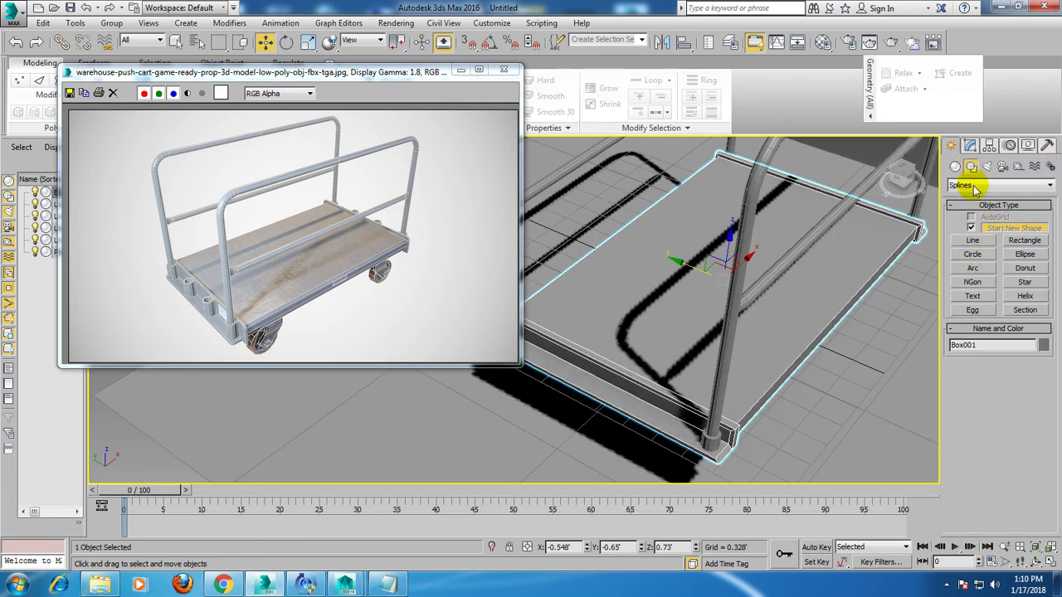
Draw a small Tube primitive with AutoGrid at the base of a handle post.
left_click(958, 168)
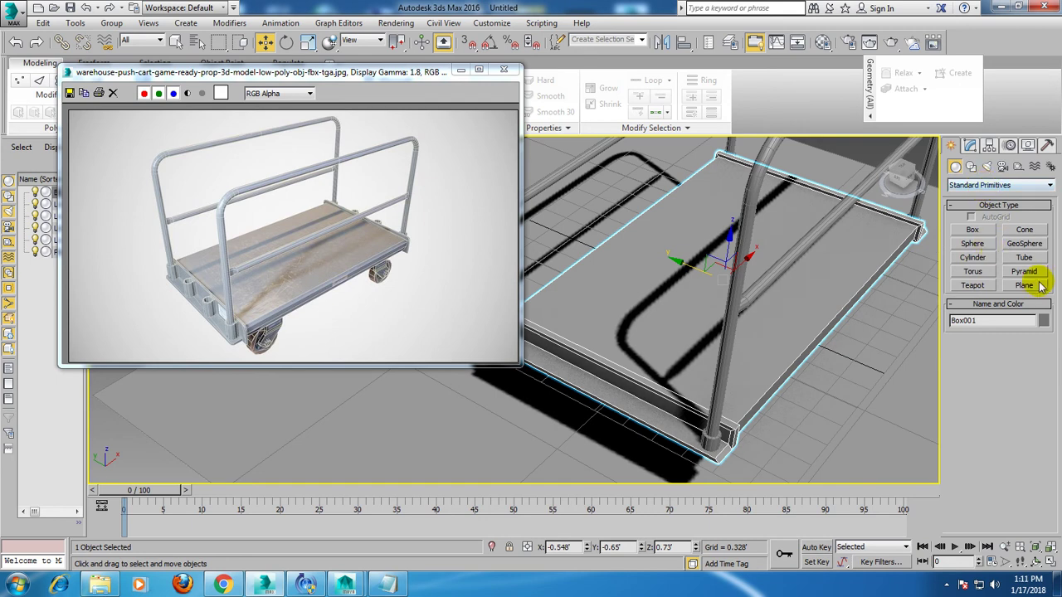
left_click(1024, 257)
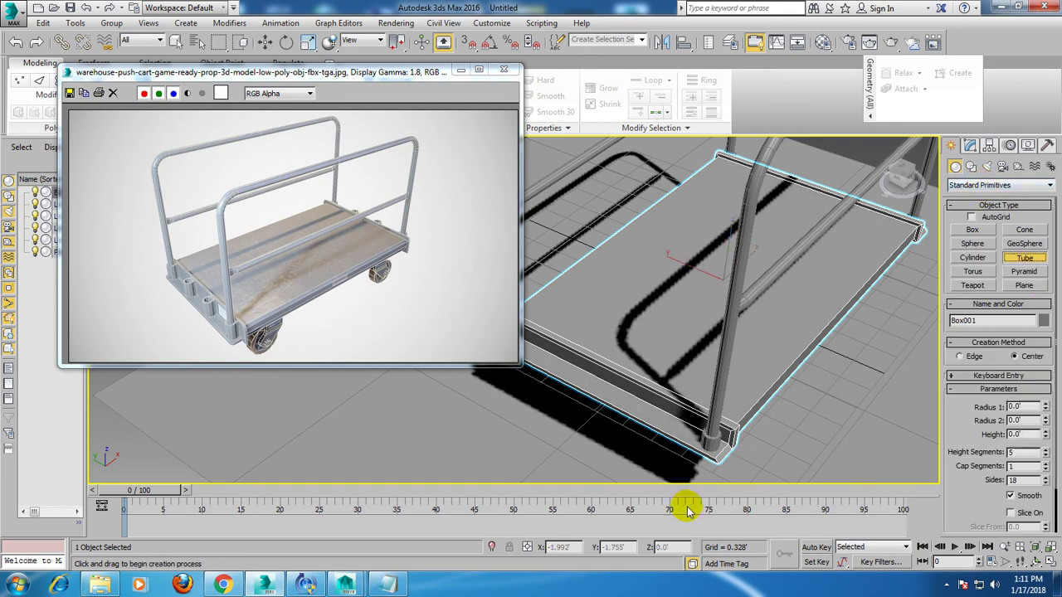
left_click(965, 218)
left_click_drag(672, 425, 677, 427)
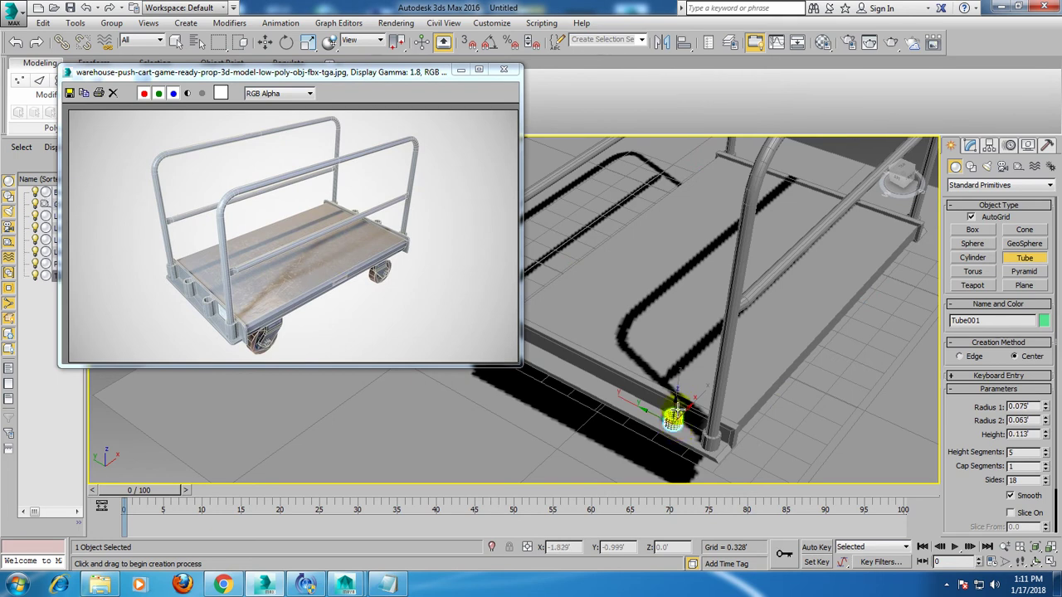
key("w")
scroll(672, 398, "up", 3)
scroll(689, 348, "up", 2)
scroll(701, 408, "up", 3)
scroll(701, 408, "down", 3)
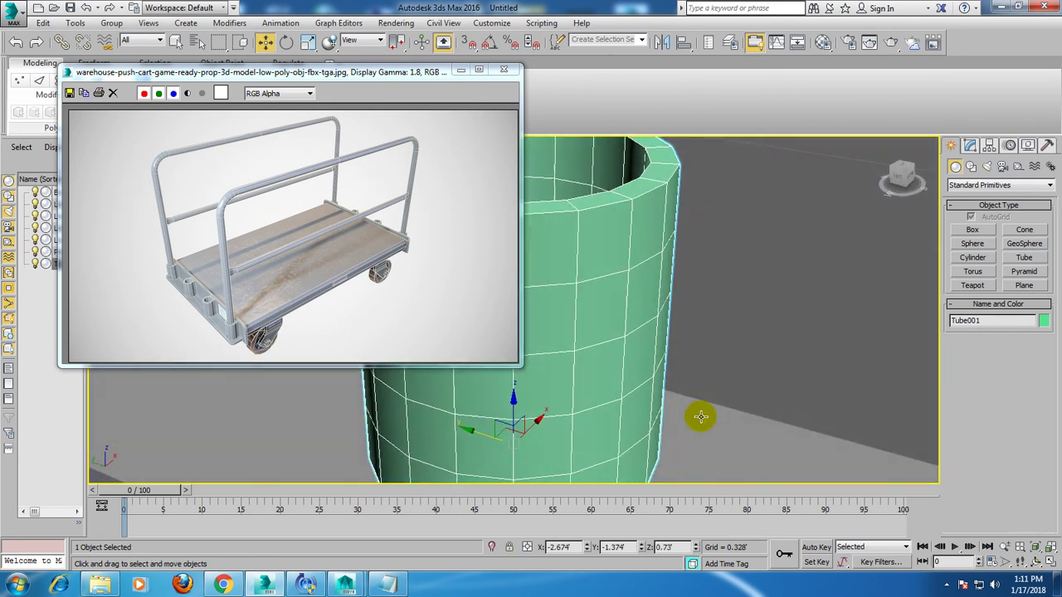
scroll(706, 373, "down", 3)
Give the tube 1 height segment and radii 0.062'/0.047', then Shift-drag a copy along the deck.
left_click(970, 146)
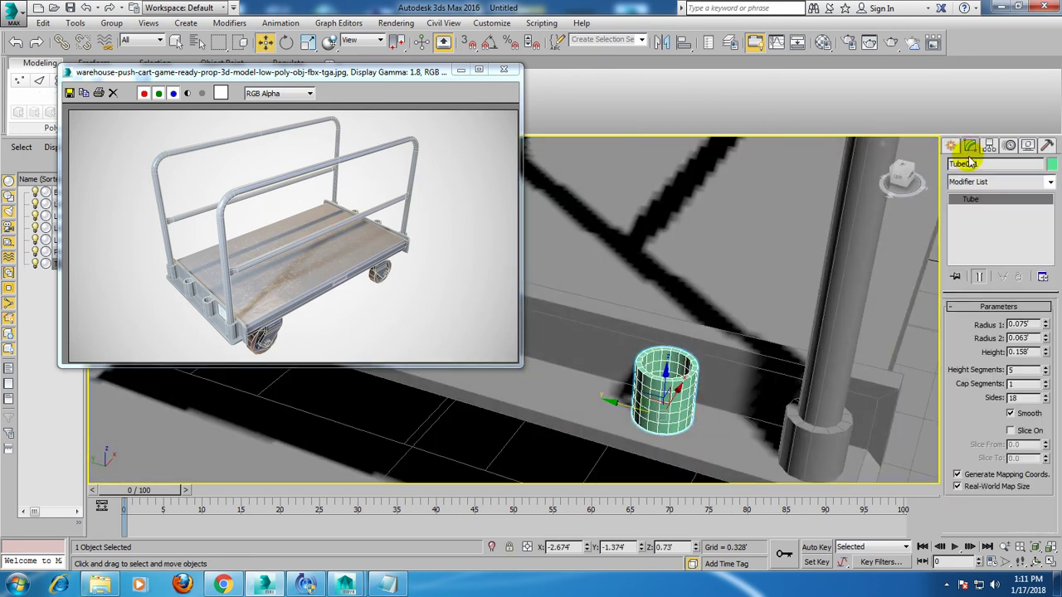
right_click(1047, 375)
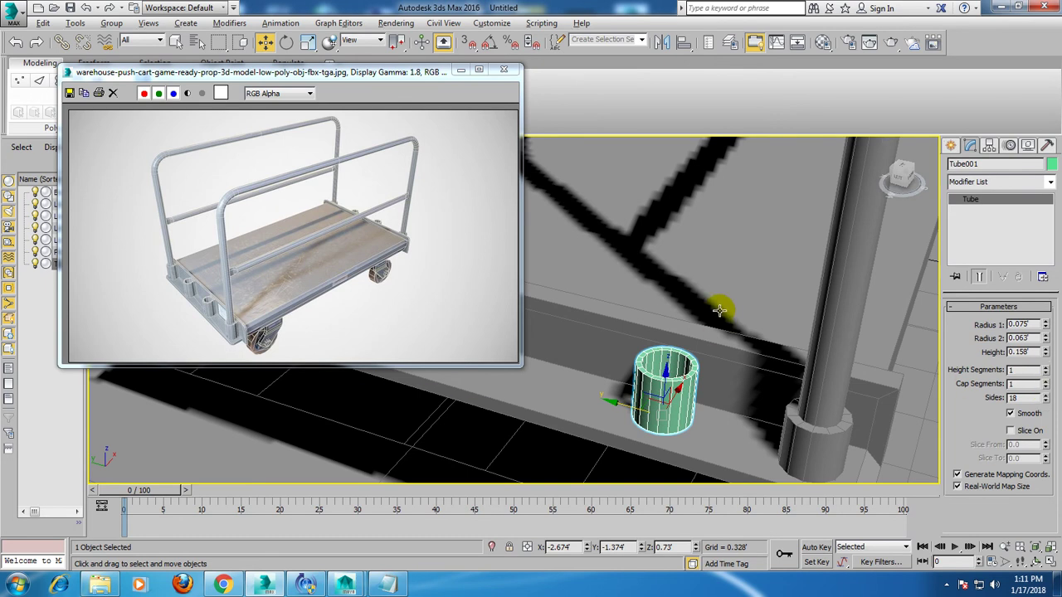
mouse_move(692, 388)
middle_mouse_down("alt")
mouse_move(665, 375)
mouse_move(739, 447)
middle_mouse_up("alt")
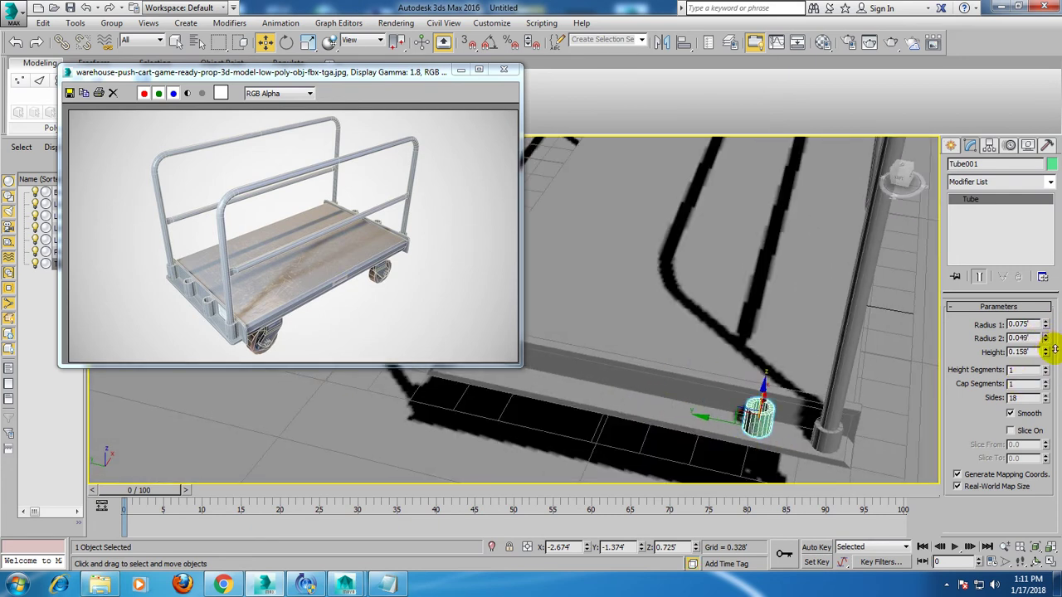
middle_click_drag(782, 404, 837, 378, "alt")
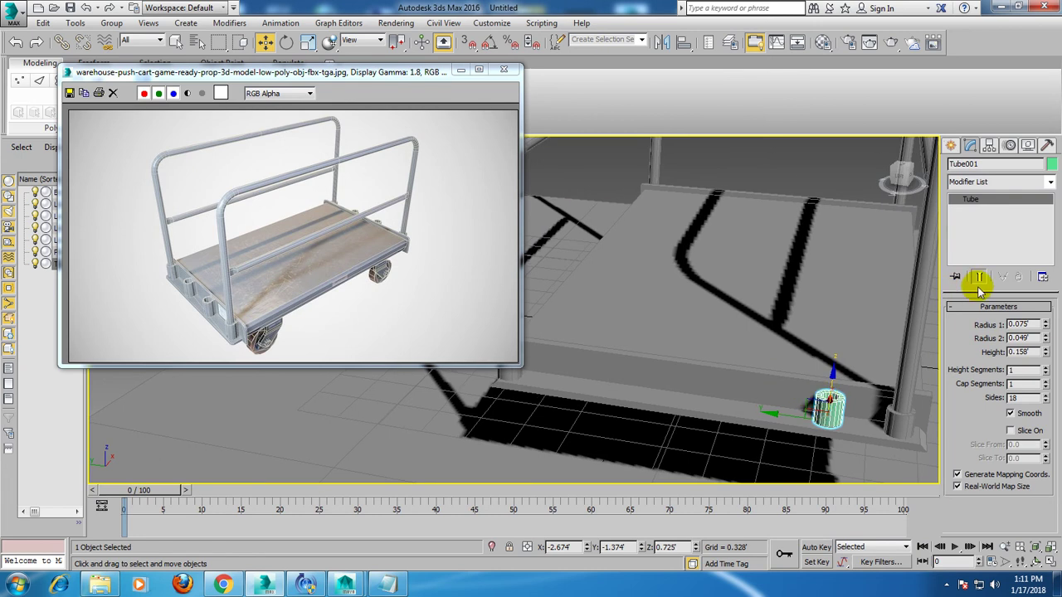
middle_click_drag(858, 386, 924, 372, "alt")
left_click_drag(1047, 337, 1047, 339)
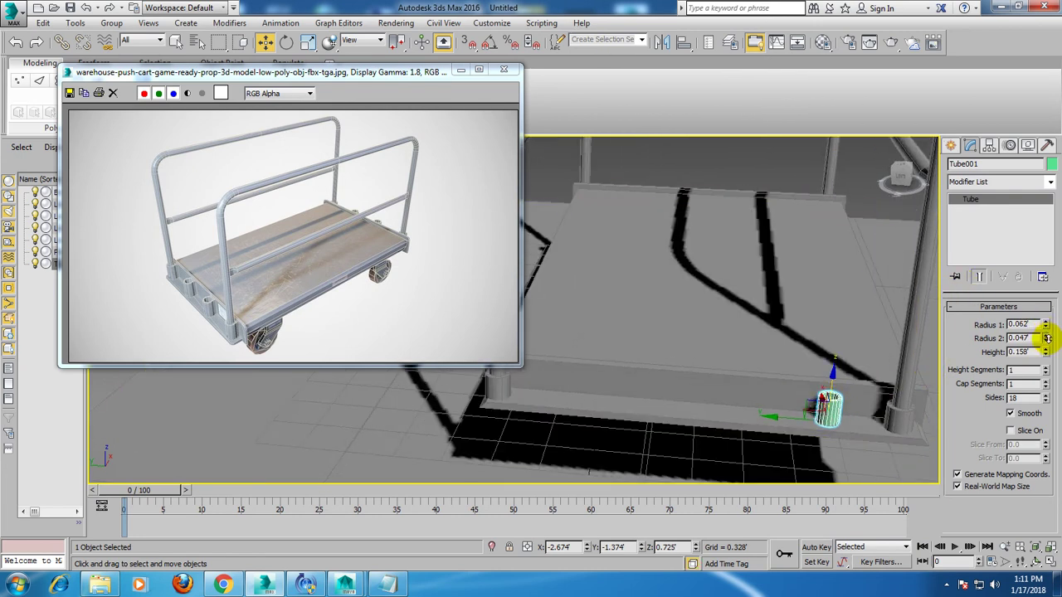
mouse_move(784, 414)
left_mouse_down("shift")
mouse_move(587, 429)
mouse_move(601, 404)
left_mouse_up("shift")
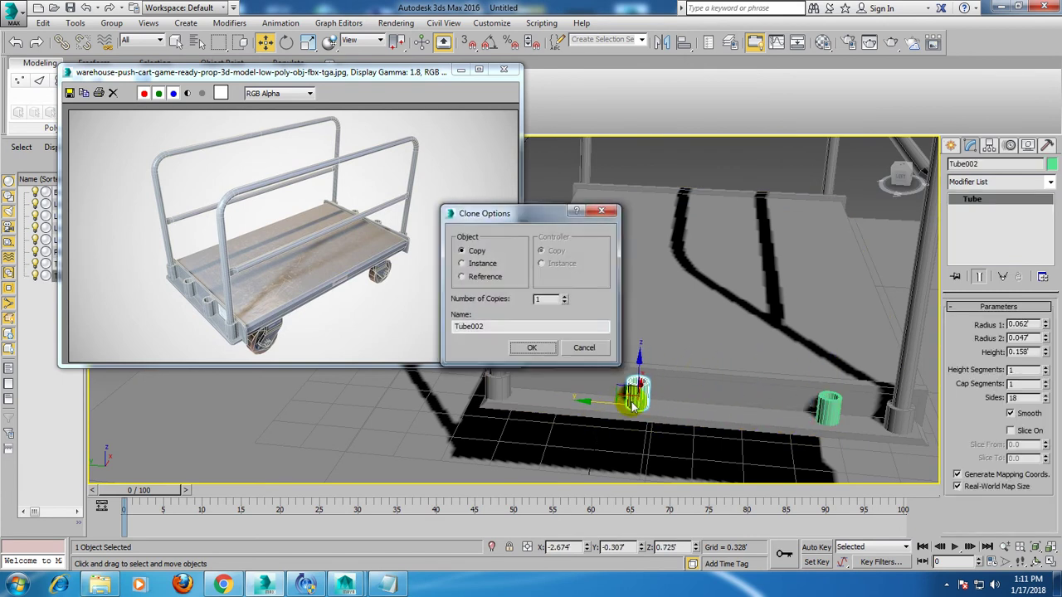
Confirm the second tube copy, then copy both tubes to the other side of the deck.
left_click(532, 348)
left_click(829, 406, "ctrl")
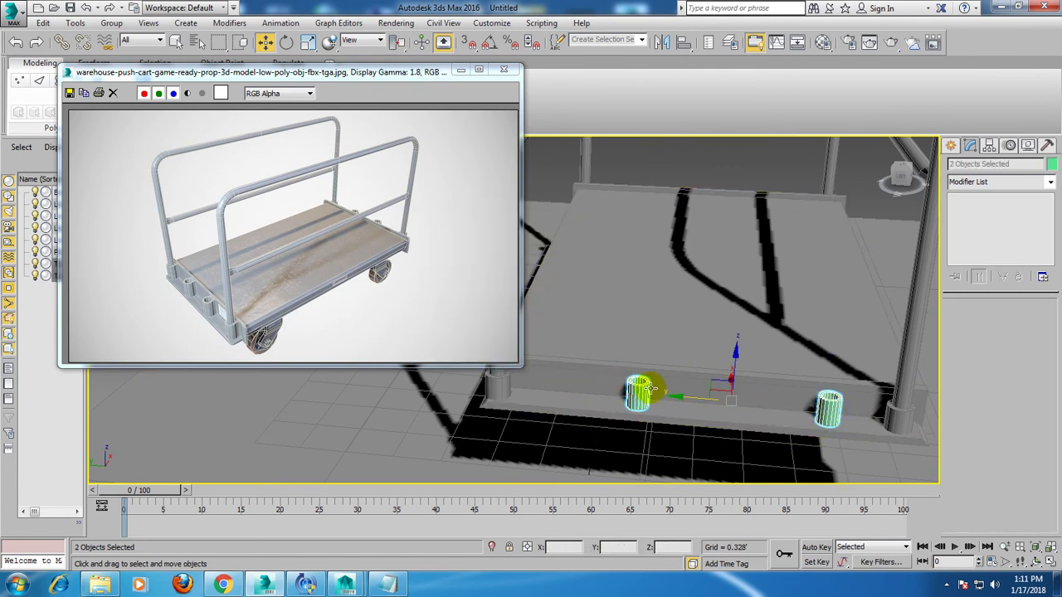
middle_click_drag(687, 395, 695, 417, "alt")
left_click_drag(710, 400, 913, 390, "shift")
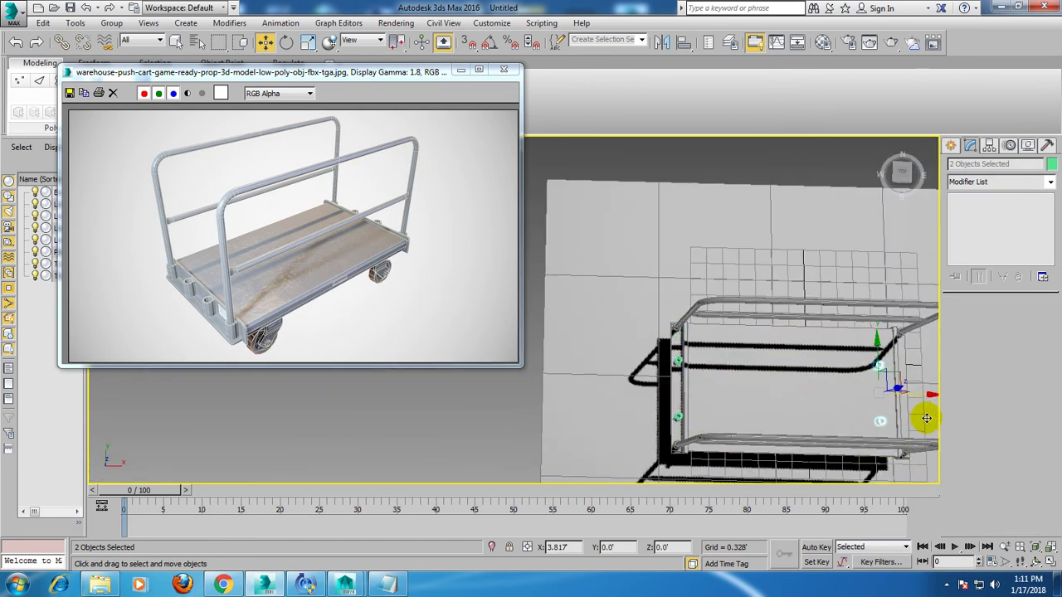
left_click(532, 345)
Nudge a copied tube into line with the rail edge.
mouse_move(666, 462)
middle_mouse_down("alt")
mouse_move(621, 403)
mouse_move(614, 363)
mouse_move(636, 371)
mouse_move(611, 356)
mouse_move(644, 372)
mouse_move(694, 343)
mouse_move(799, 362)
mouse_move(735, 374)
mouse_move(813, 372)
middle_mouse_up("alt")
scroll(763, 360, "down", 5)
scroll(739, 373, "up", 3)
scroll(783, 290, "up", 3)
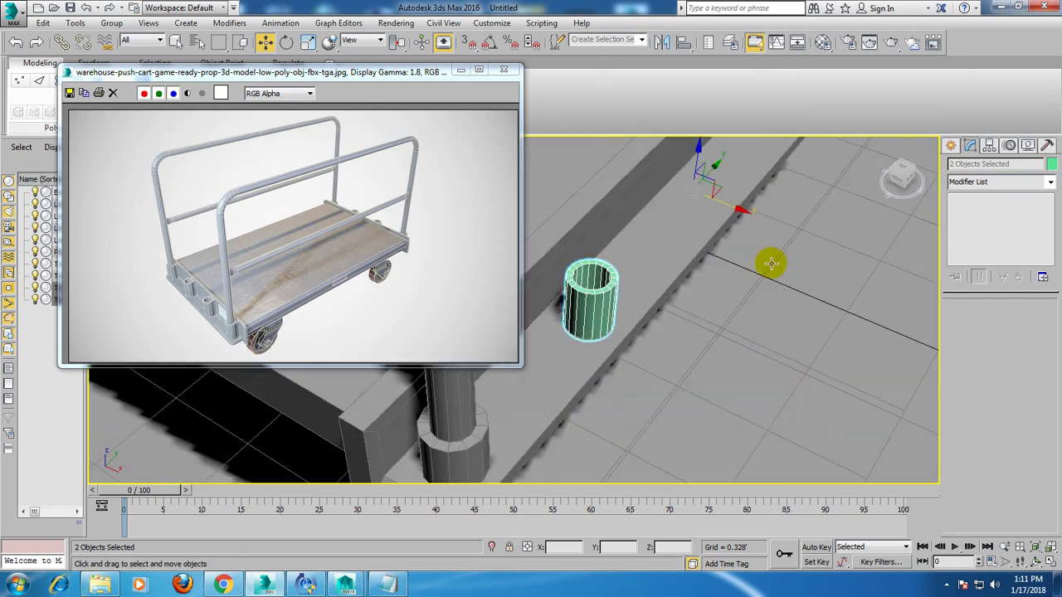
left_click_drag(734, 204, 724, 201)
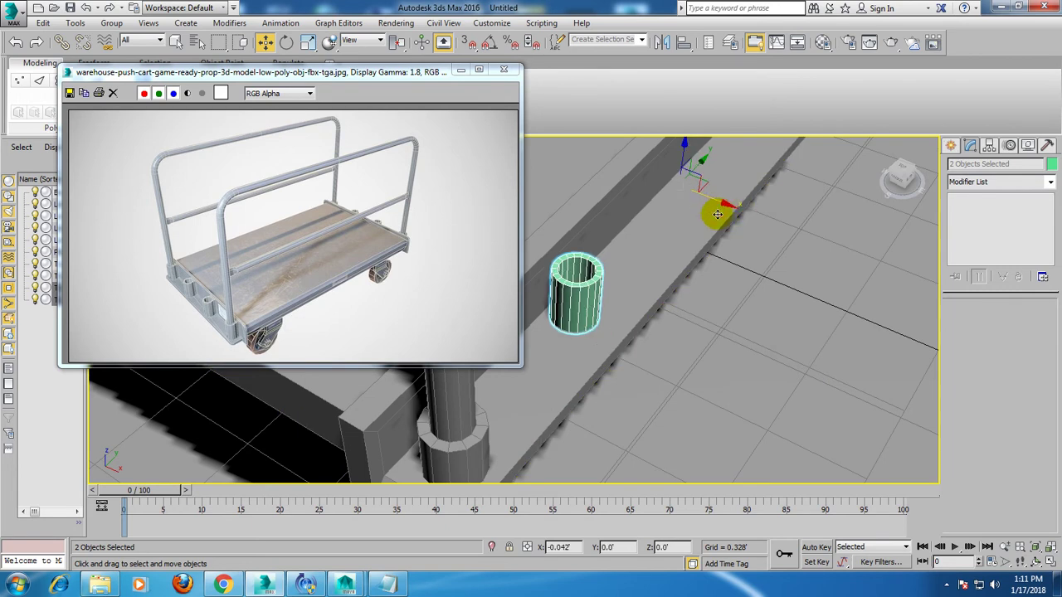
scroll(716, 211, "down", 5)
middle_click_drag(761, 213, 763, 266, "alt")
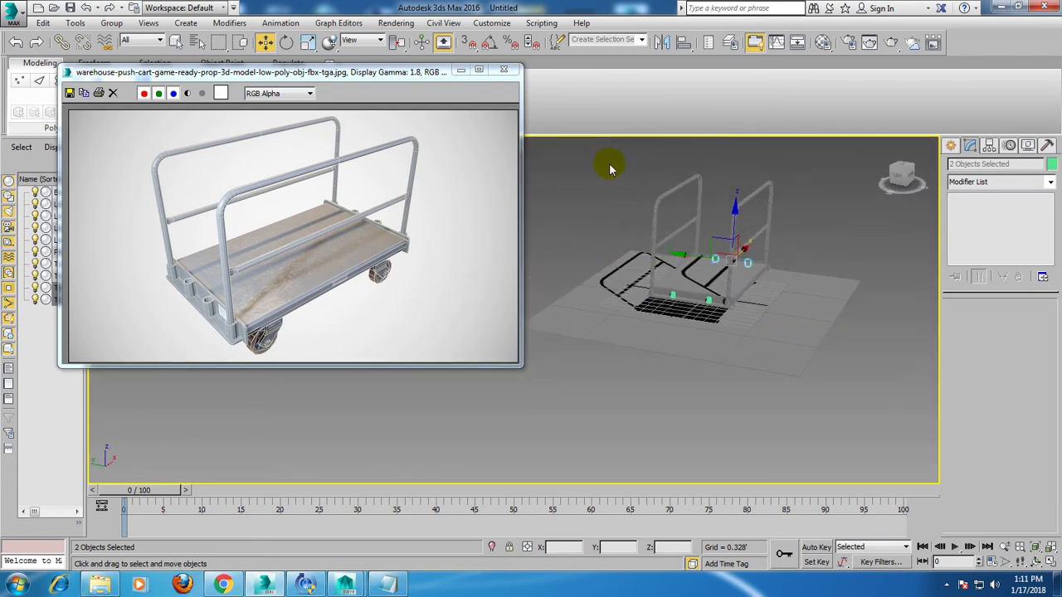
Select all 10 cart parts and pick a grey object colour.
left_click_drag(609, 173, 1057, 258)
left_click(1051, 164)
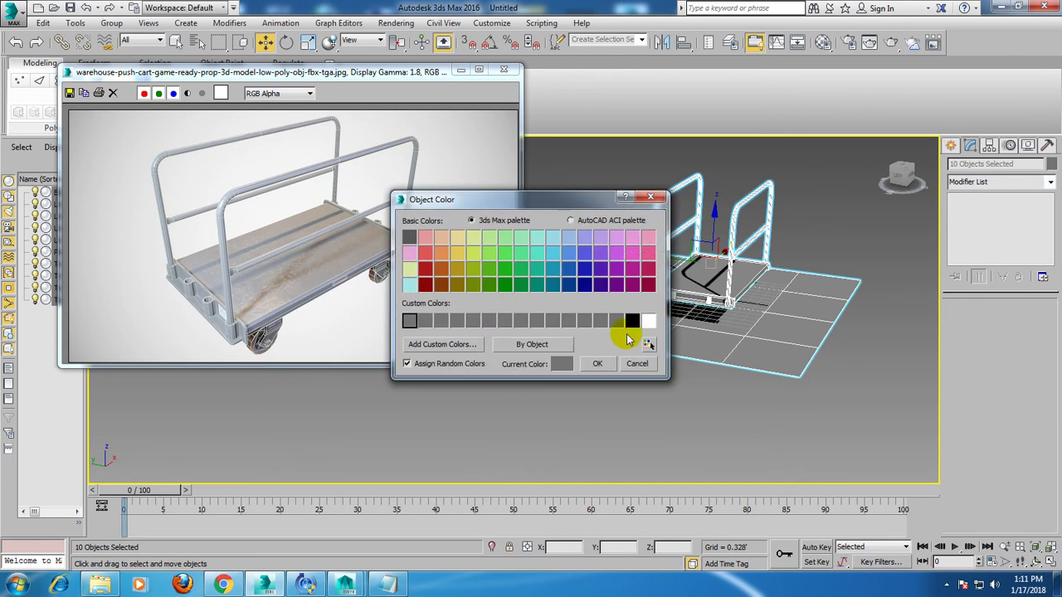
left_click(607, 367)
Apply the grey colour, then draw a small box in the maximized Front view.
left_click(682, 337)
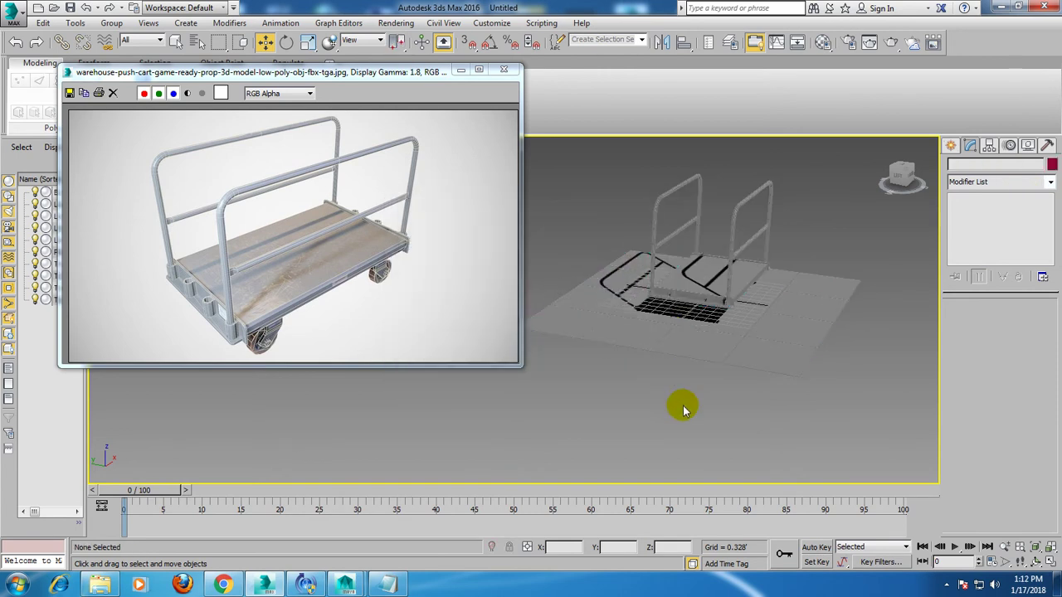
key("alt+w")
left_click(750, 230)
key("alt+w")
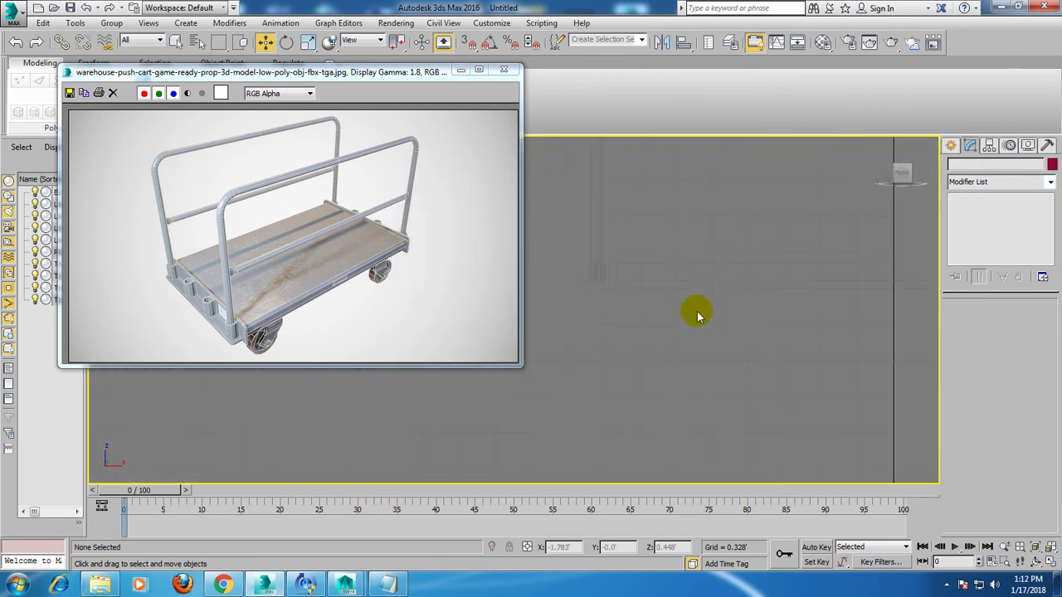
left_click(951, 148)
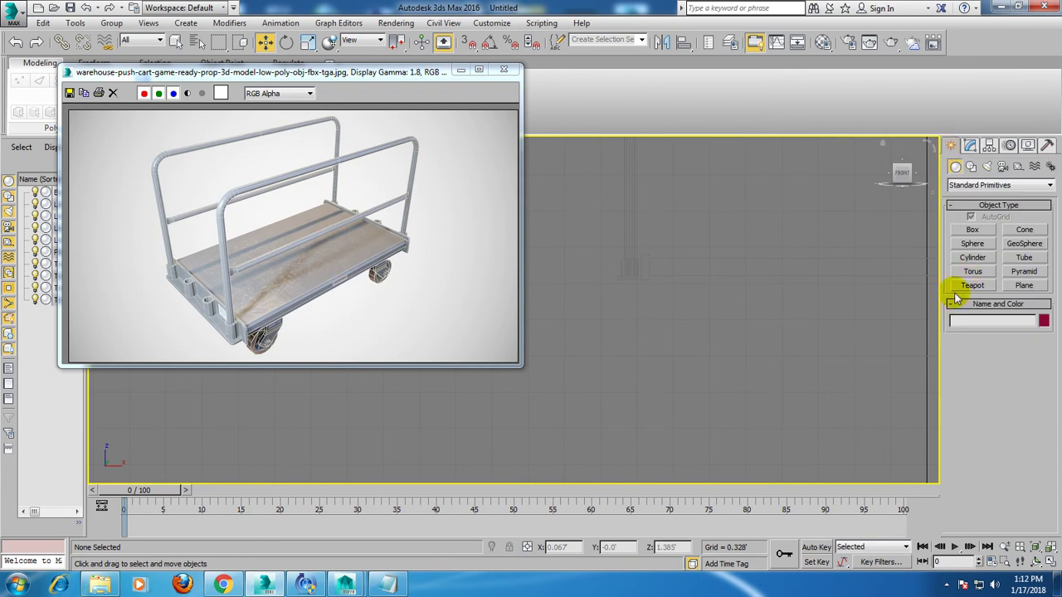
left_click(962, 224)
left_click(684, 277)
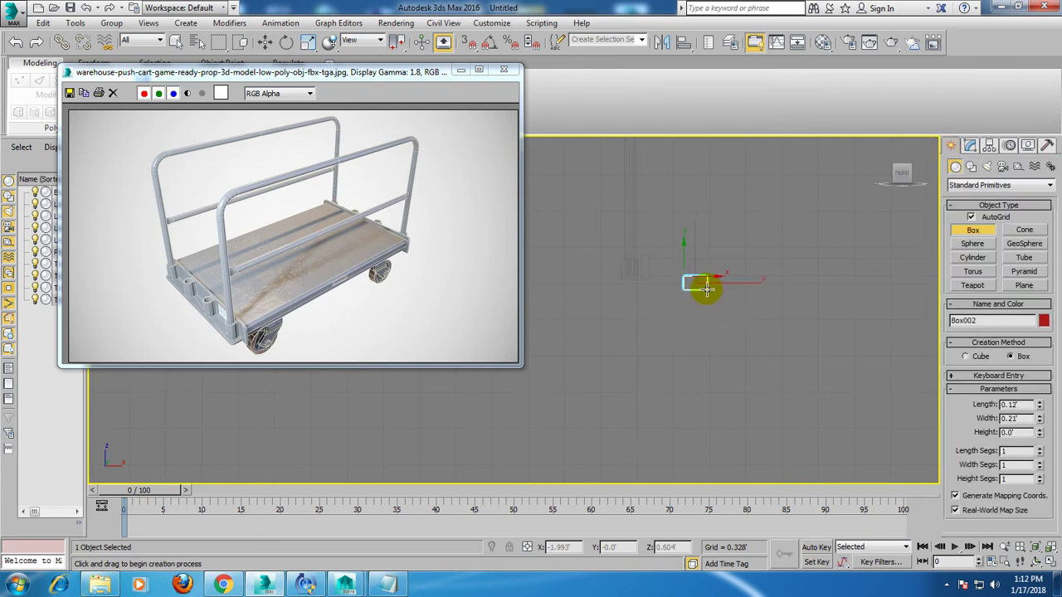
key("w")
In Perspective, move the box beneath the deck edge beside a handle post base.
key("alt+w")
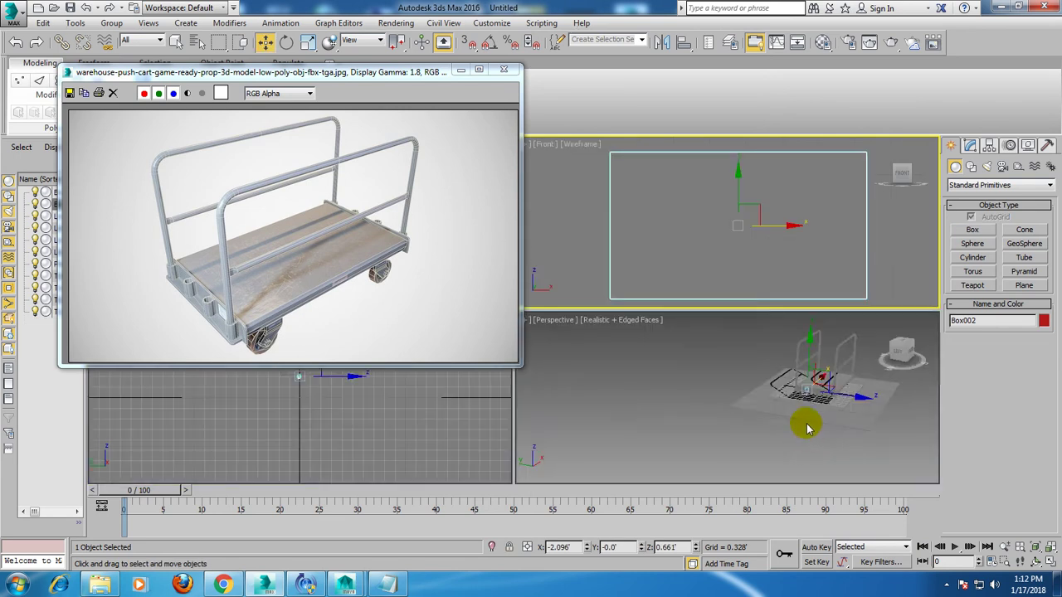
scroll(807, 427, "up", 1)
key("alt+w")
scroll(753, 398, "up", 4)
scroll(794, 448, "up", 4)
scroll(767, 382, "up", 3)
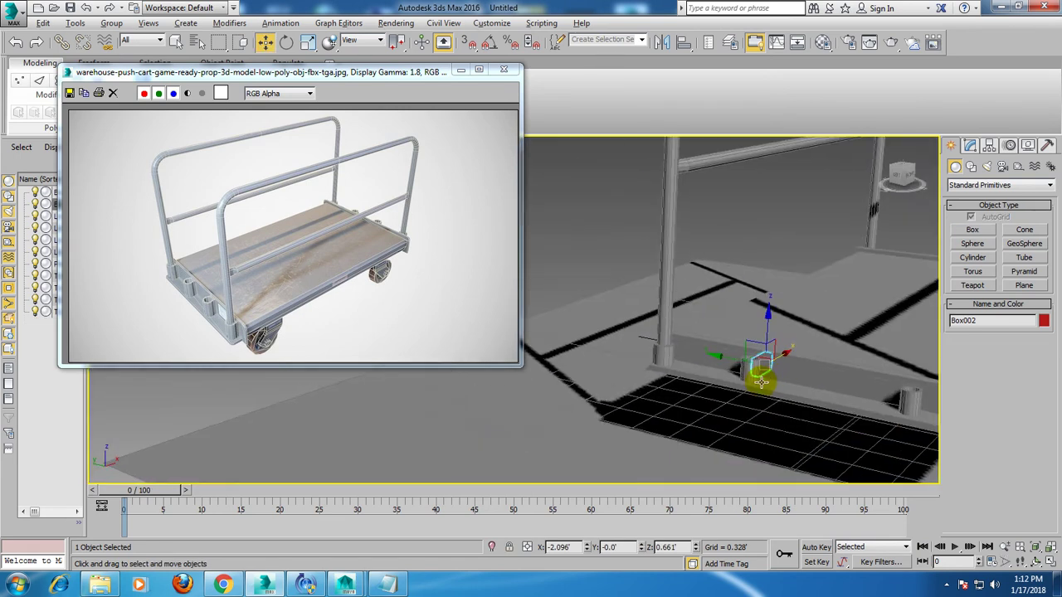
scroll(767, 382, "up", 2)
middle_click_drag(881, 405, 687, 255, "alt")
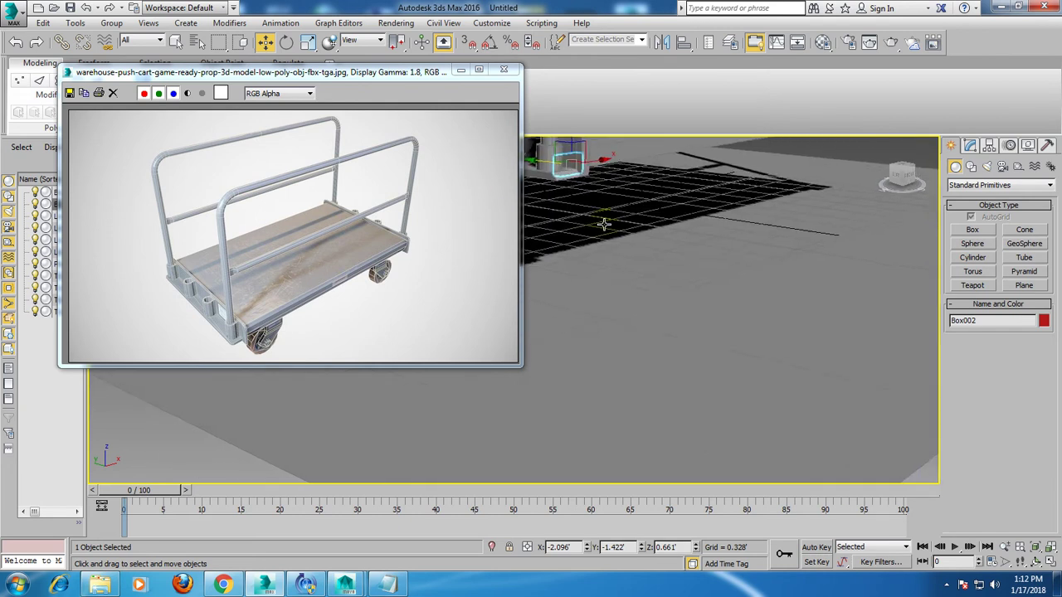
left_click_drag(687, 255, 685, 314)
mouse_move(744, 303)
middle_mouse_down("alt")
mouse_move(704, 298)
mouse_move(711, 314)
mouse_move(758, 308)
middle_mouse_up("alt")
left_click_drag(758, 298, 744, 317)
mouse_move(743, 317)
middle_mouse_down("alt")
mouse_move(750, 260)
mouse_move(738, 308)
middle_mouse_up("alt")
Convert Box002 to Editable Poly and scale it wider along one axis.
right_click(722, 331)
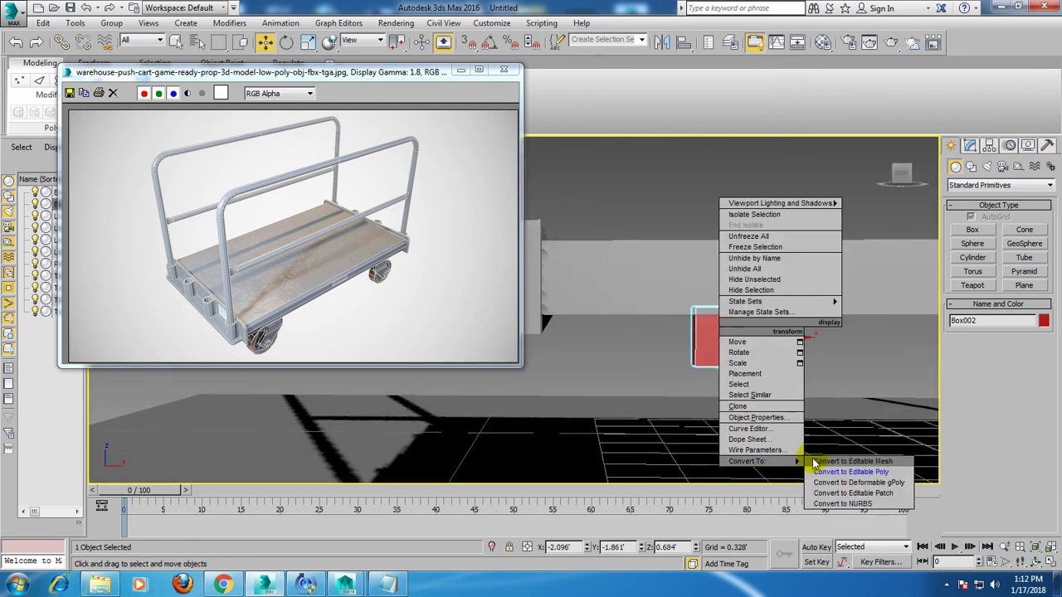
left_click(848, 472)
mouse_move(847, 472)
middle_mouse_down("alt")
mouse_move(849, 387)
mouse_move(882, 382)
mouse_move(794, 379)
middle_mouse_up("alt")
key("r")
mouse_move(794, 330)
left_mouse_down()
mouse_move(882, 332)
mouse_move(865, 331)
left_mouse_up()
key("w")
Extrude the box's bottom polygon downward with a shortened height in Front view.
left_click(1012, 335)
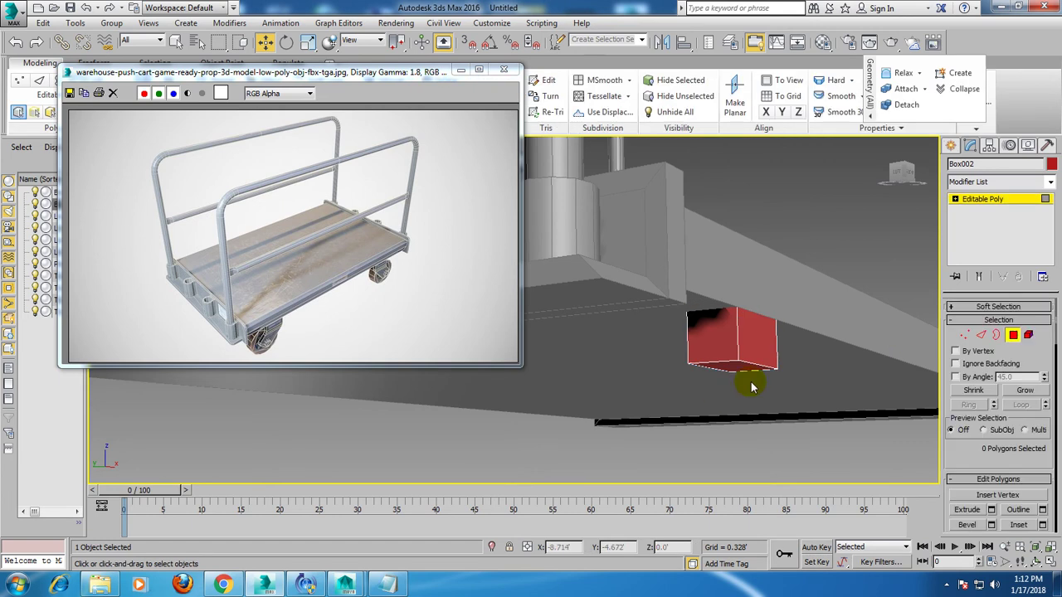
left_click(734, 369)
key("f")
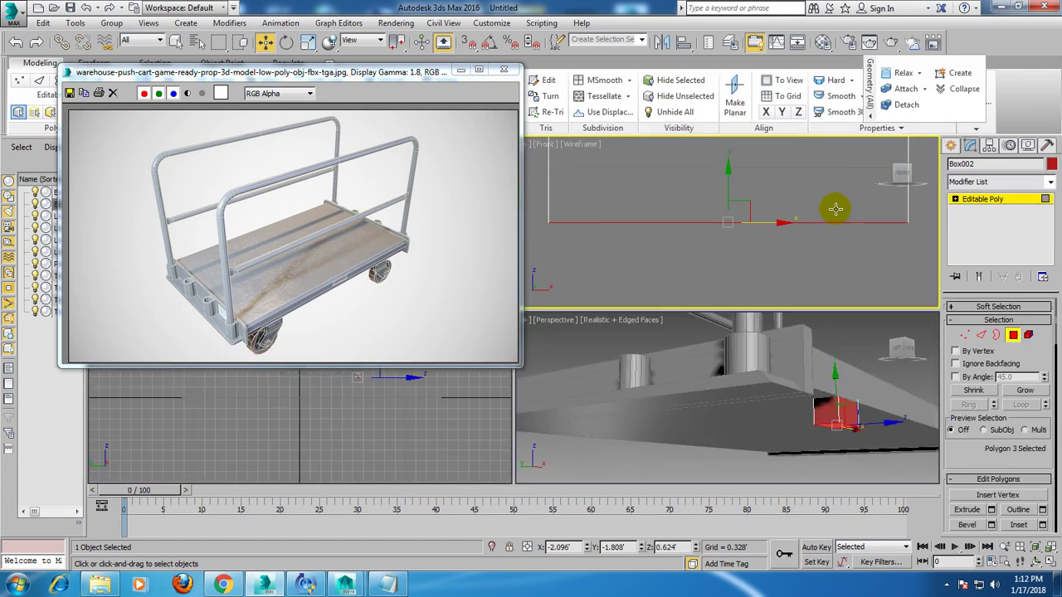
scroll(867, 259, "down", 5)
mouse_move(870, 260)
middle_mouse_down()
mouse_move(771, 296)
mouse_move(746, 325)
mouse_move(746, 264)
middle_mouse_up()
left_click(991, 509)
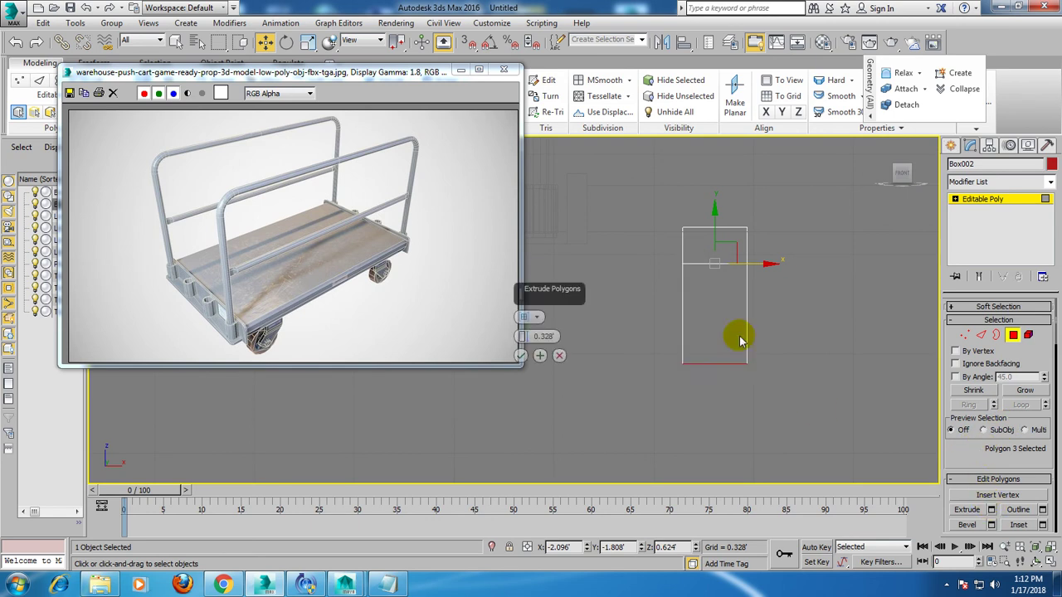
left_click_drag(529, 342, 537, 388)
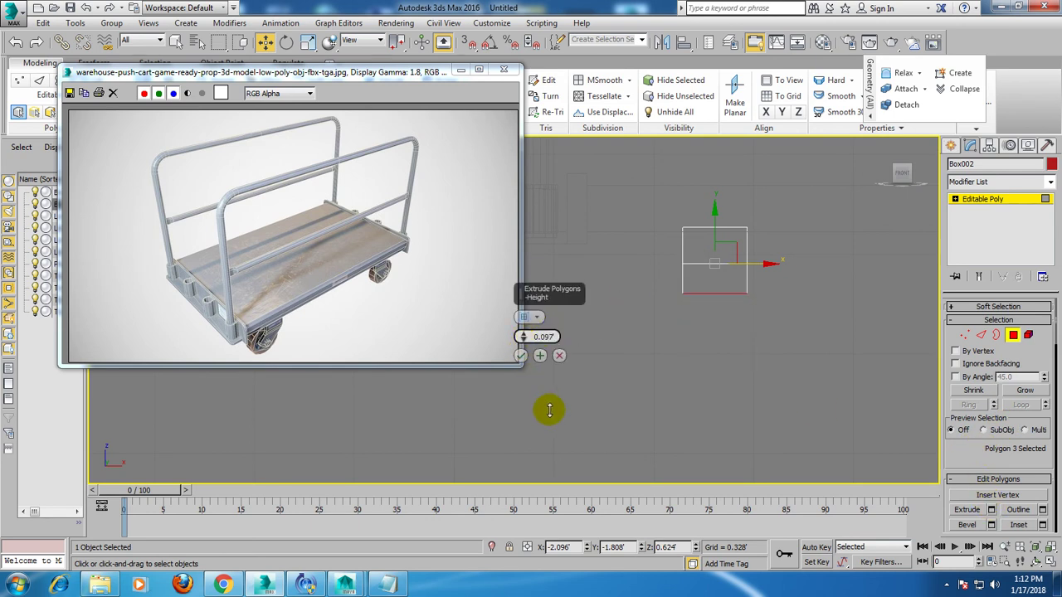
left_click(520, 355)
Slide the extruded face left, trial another extrude and cancel it, and reposition the reference image.
key("e")
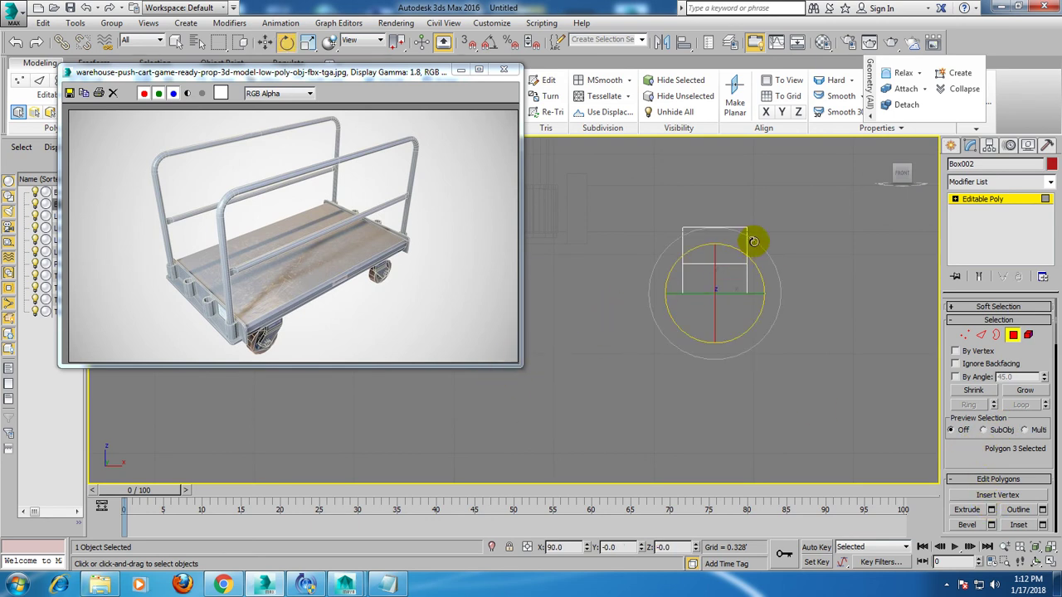
key("w")
left_click_drag(760, 291, 699, 267)
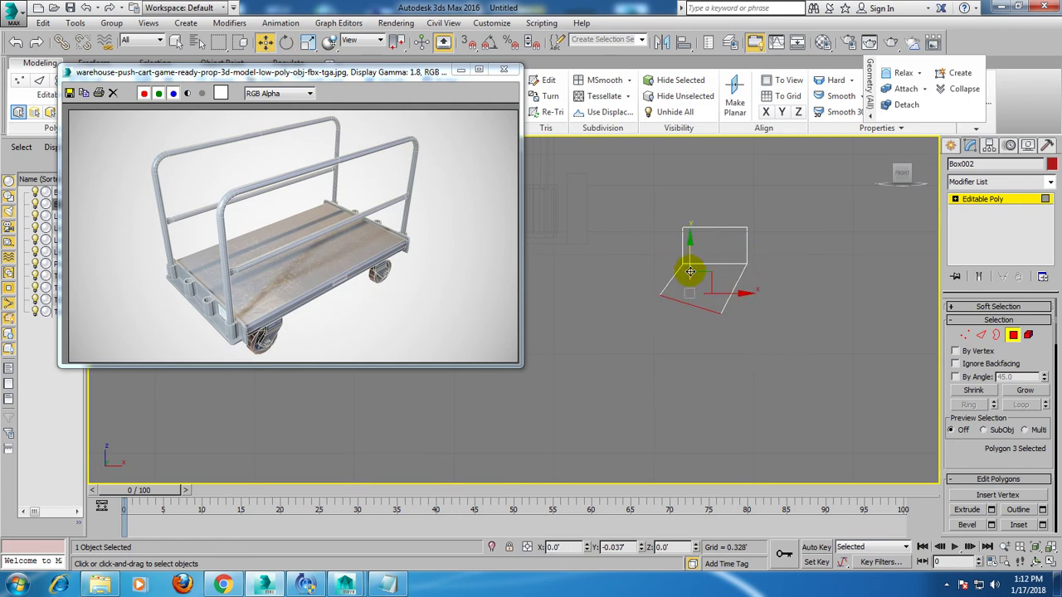
left_click(991, 511)
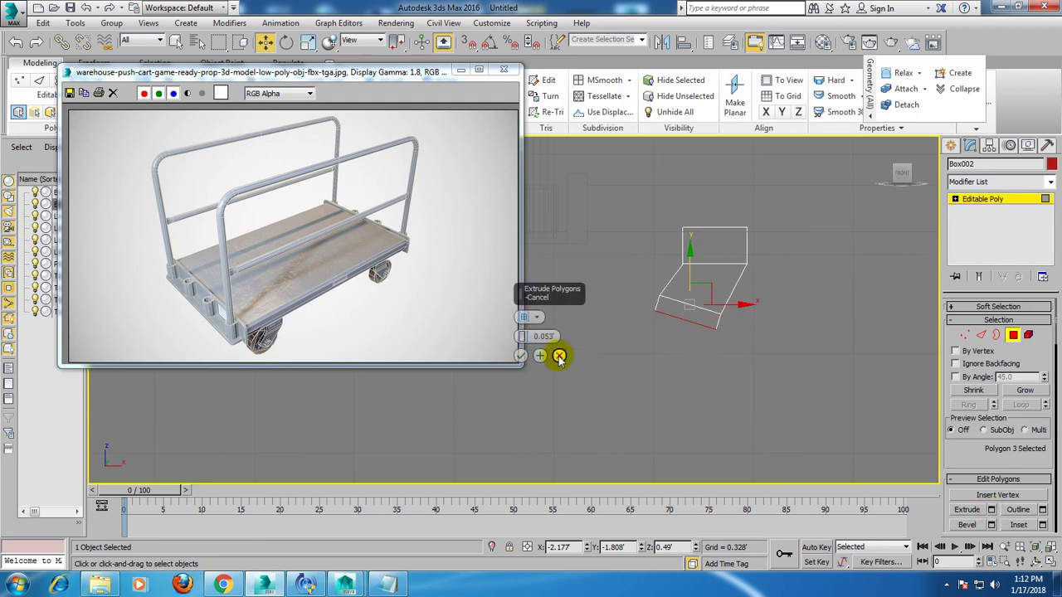
left_click(559, 356)
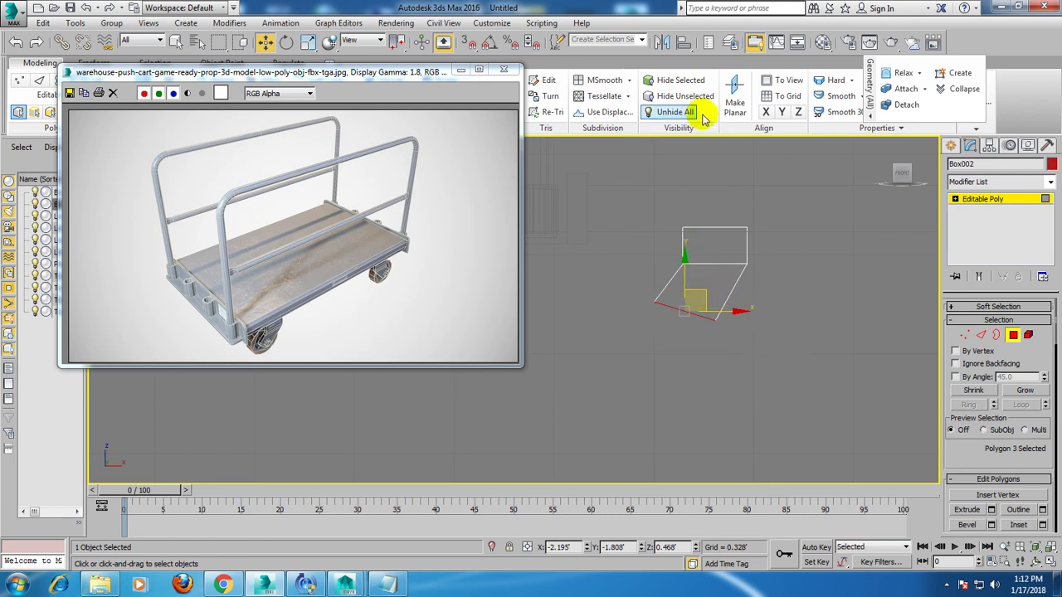
left_click_drag(382, 76, 359, 155)
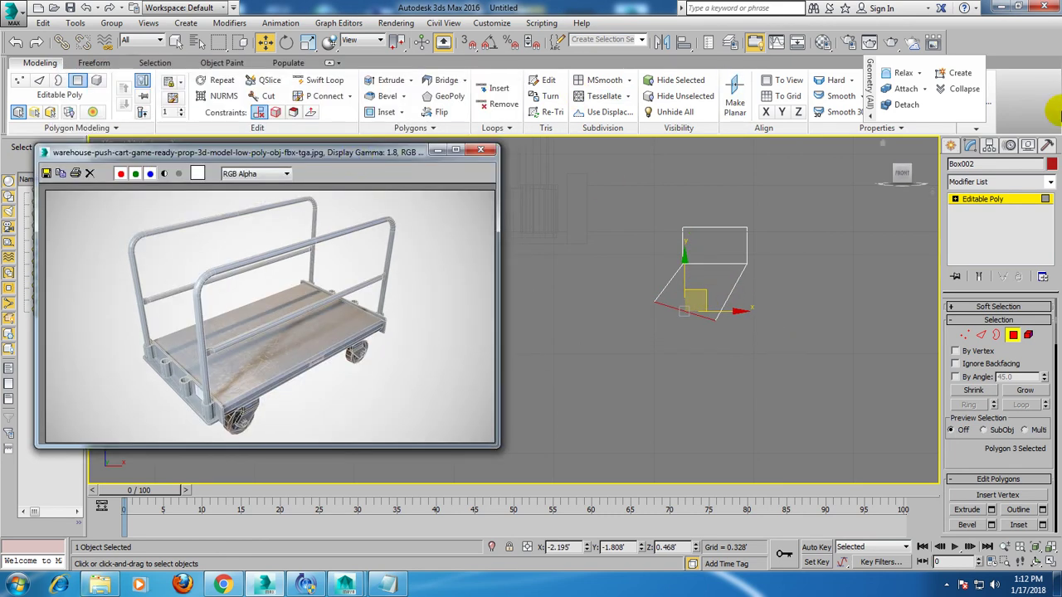
Insert a Swift Loop edge loop across the bracket.
left_click(994, 199)
left_click(324, 80)
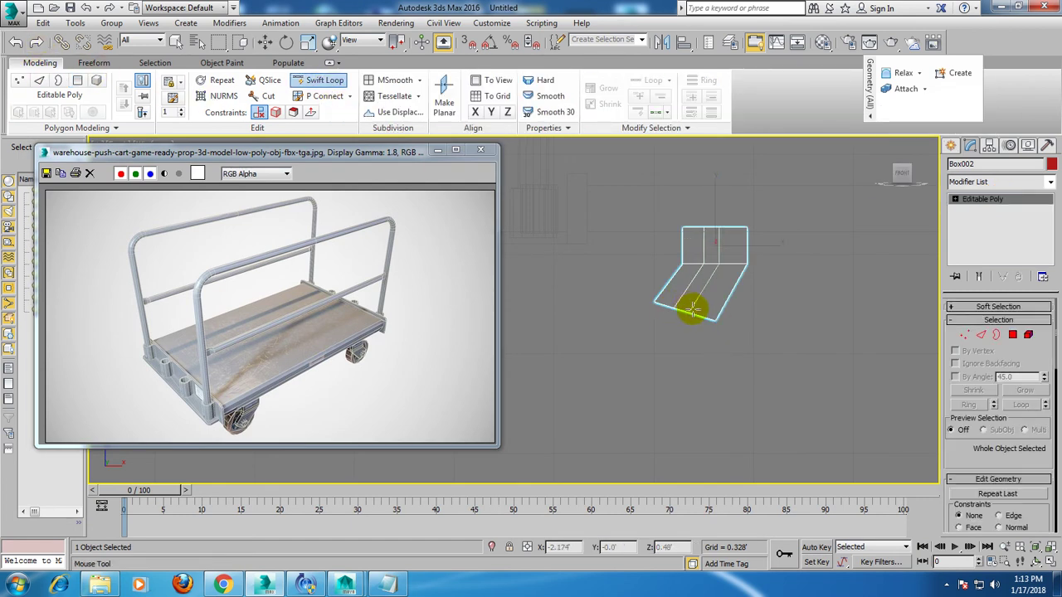
key("1")
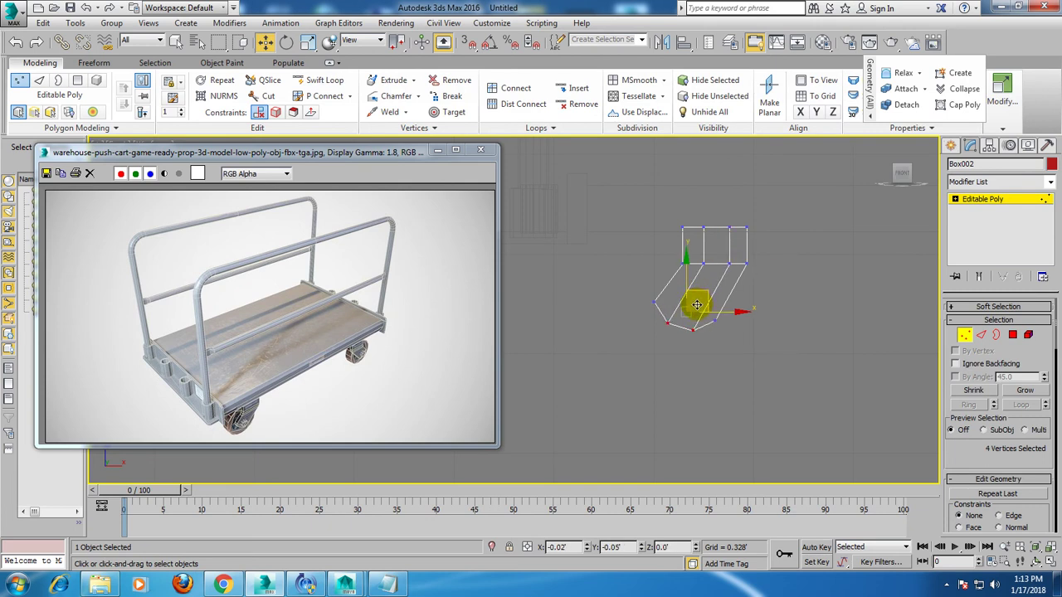
left_click(322, 79)
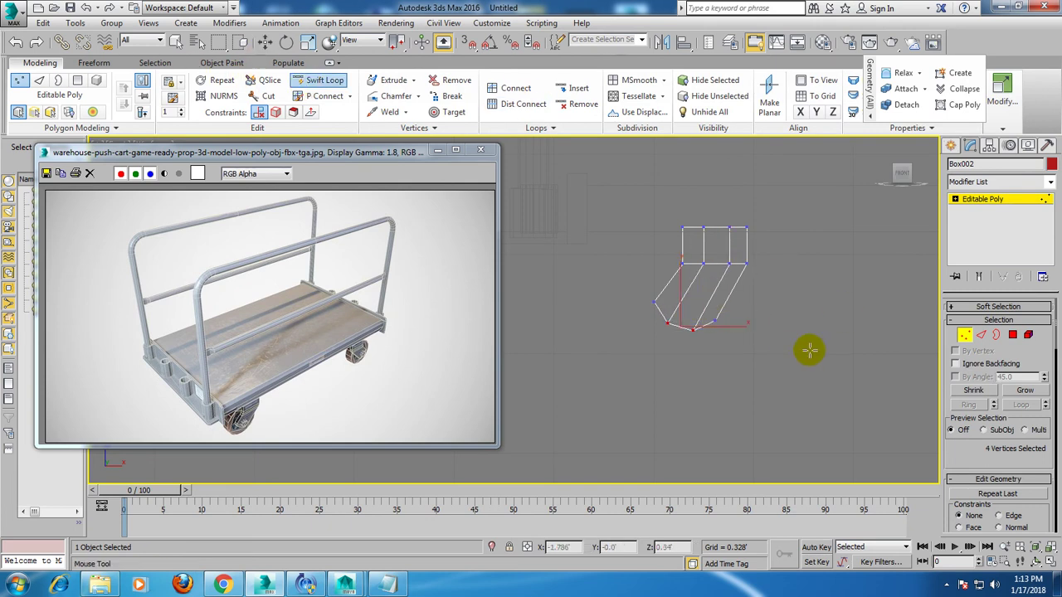
left_click(724, 290)
right_click(725, 291)
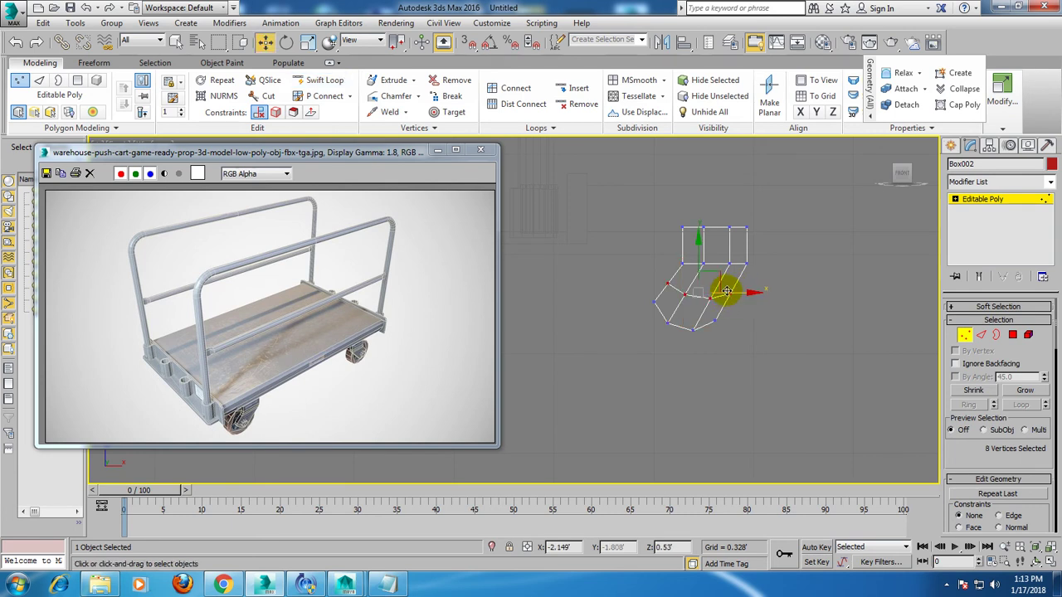
In the maximized Perspective view, add another edge loop around the bent section.
scroll(730, 290, "up", 3)
key("alt+w")
right_click(801, 373)
key("alt+w")
mouse_move(800, 374)
middle_mouse_down()
mouse_move(803, 330)
mouse_move(786, 334)
middle_mouse_up()
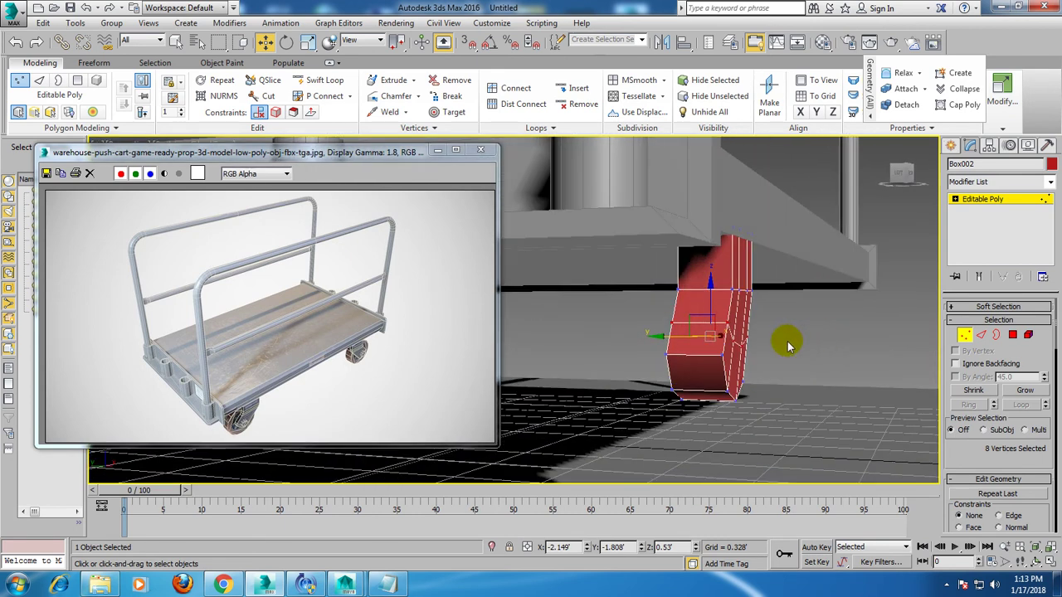
left_click(324, 79)
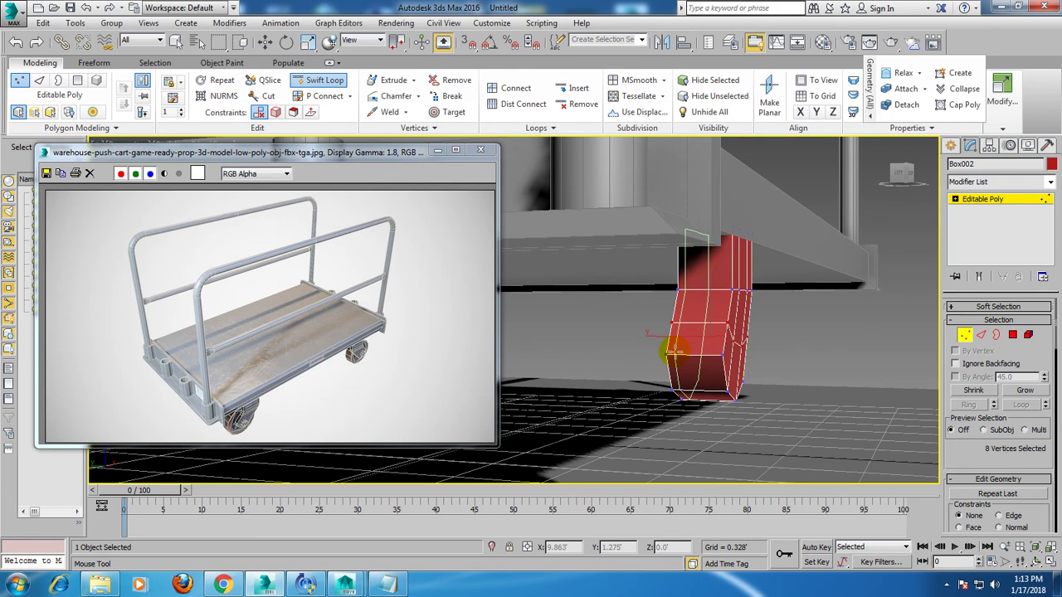
left_click(675, 355)
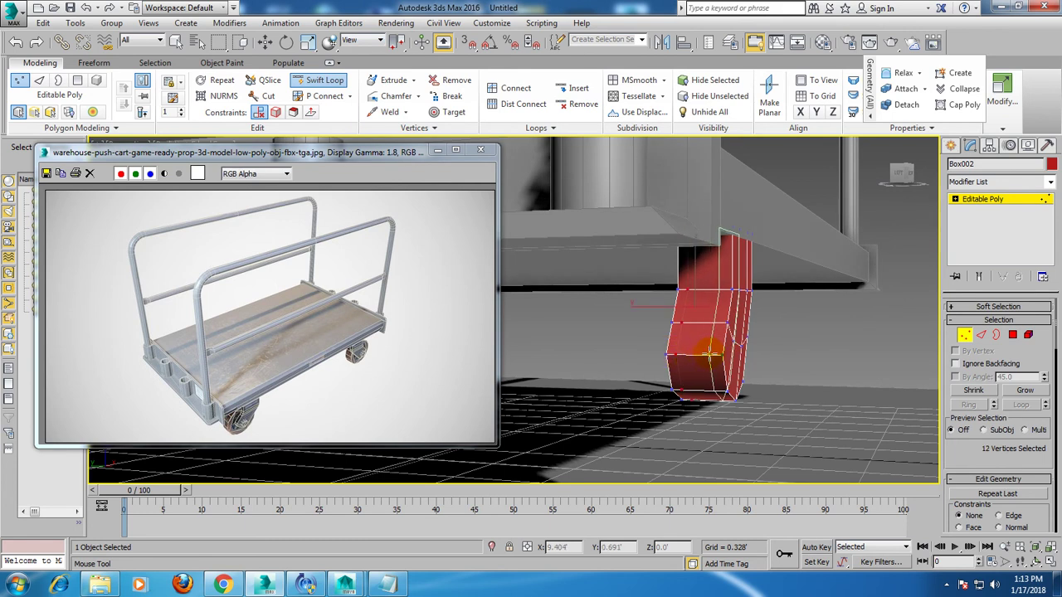
middle_click_drag(711, 355, 730, 342, "alt")
right_click(730, 343)
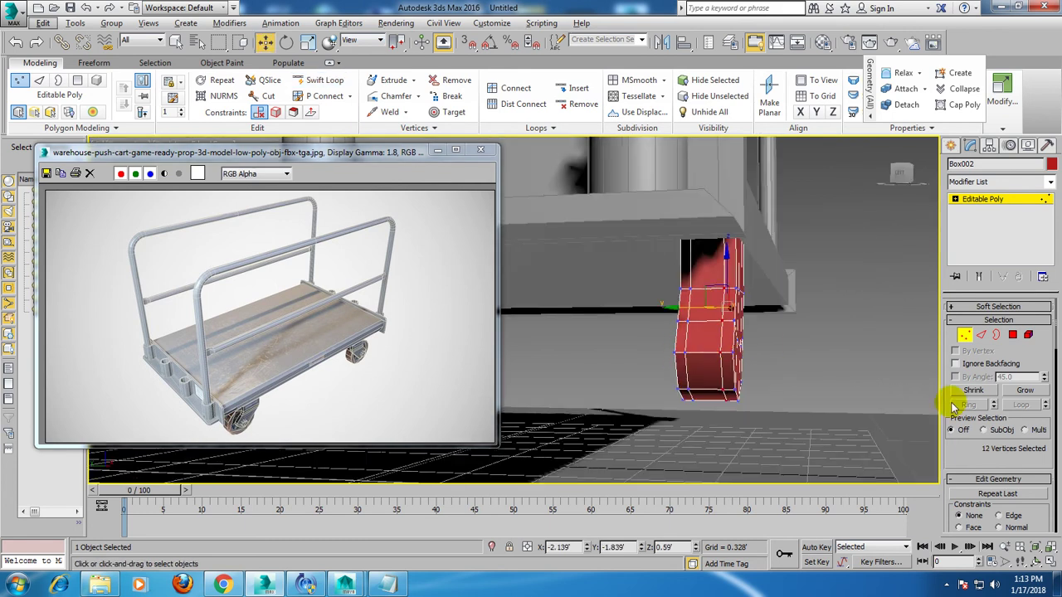
left_click(1013, 335)
Select the middle strip of faces running along the bracket's top and front.
middle_click_drag(882, 374, 773, 392, "alt")
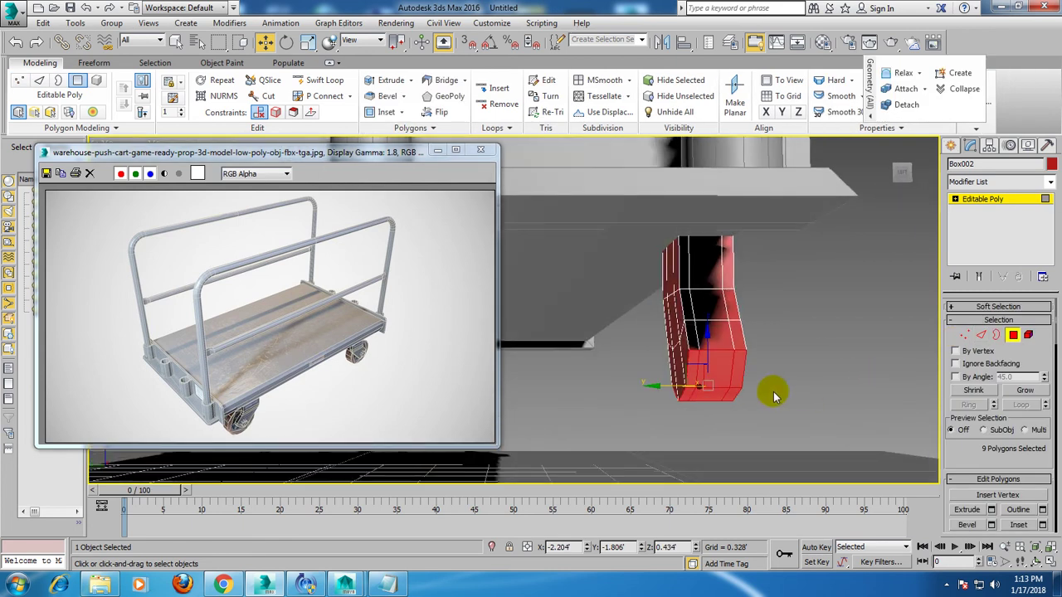
left_click(709, 308, "ctrl")
mouse_move(714, 340)
middle_mouse_down("alt")
mouse_move(749, 389)
mouse_move(719, 368)
middle_mouse_up("alt")
left_click(692, 303)
left_click(695, 332, "ctrl")
left_click(697, 360, "ctrl")
left_click(709, 387, "ctrl")
middle_click_drag(710, 387, 576, 379, "alt")
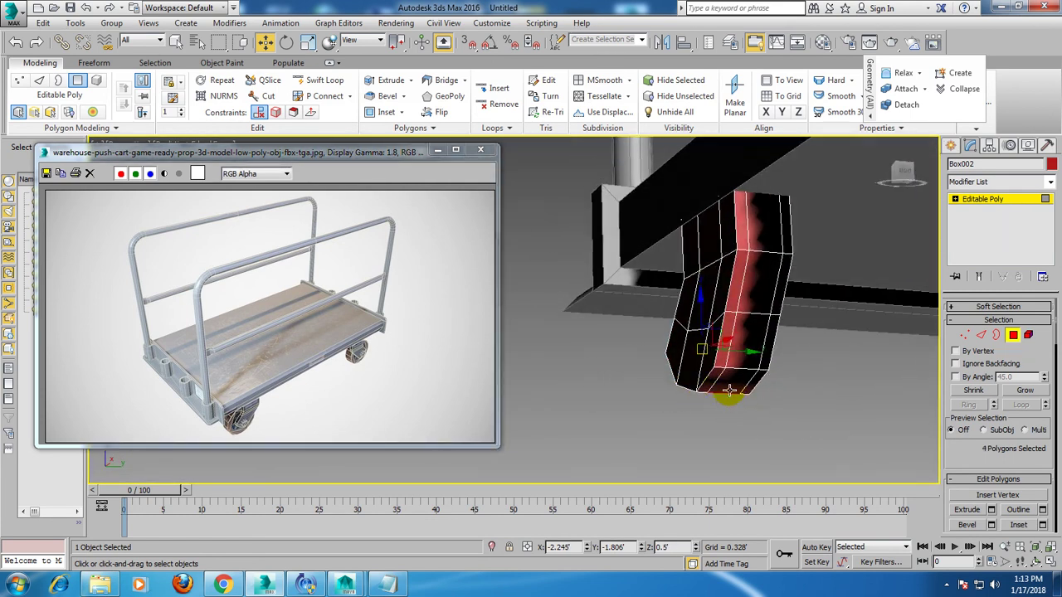
Add the underside middle faces and delete the strip, splitting the bracket into two legs.
left_click(728, 389, "ctrl")
left_click(743, 332, "ctrl")
mouse_move(750, 316)
middle_mouse_down("alt")
mouse_move(929, 321)
mouse_move(890, 357)
mouse_move(814, 361)
middle_mouse_up("alt")
left_click(793, 331, "ctrl")
mouse_move(764, 333)
middle_mouse_down("alt")
mouse_move(815, 314)
mouse_move(893, 355)
mouse_move(882, 363)
mouse_move(913, 357)
middle_mouse_up("alt")
left_click(815, 319)
left_click(984, 335)
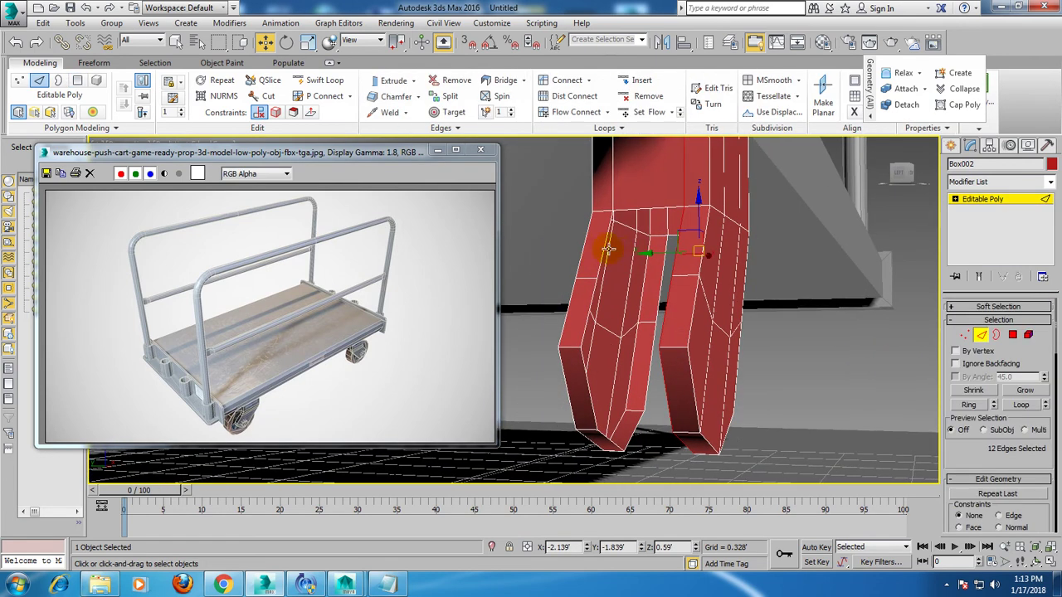
Shift the left leg's edges and select its edge ring and loop for editing.
left_click_drag(604, 248, 604, 247)
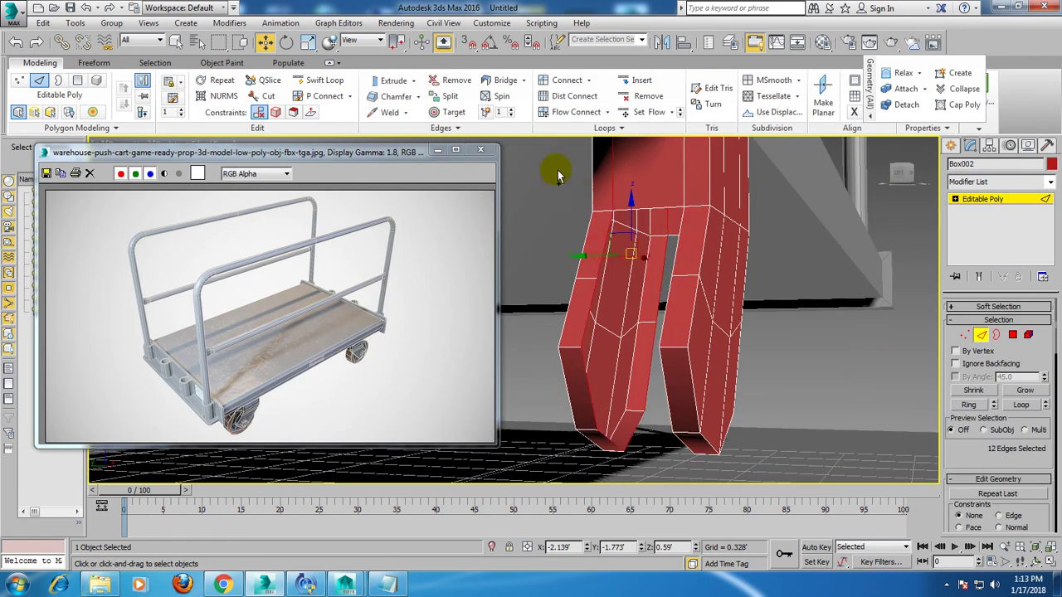
double_click(780, 171)
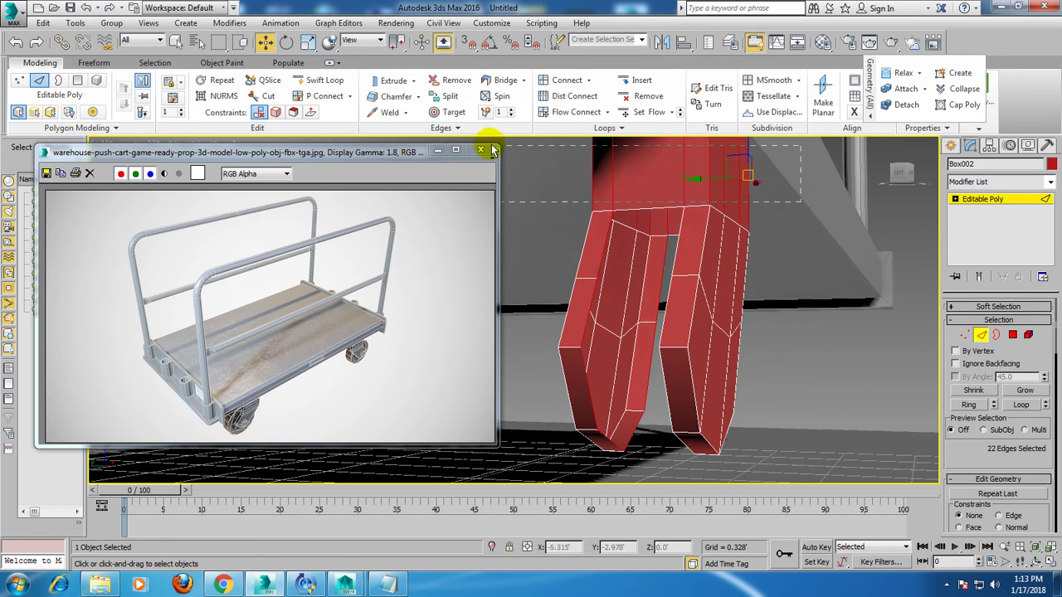
double_click(567, 208)
middle_click_drag(566, 208, 709, 283, "alt")
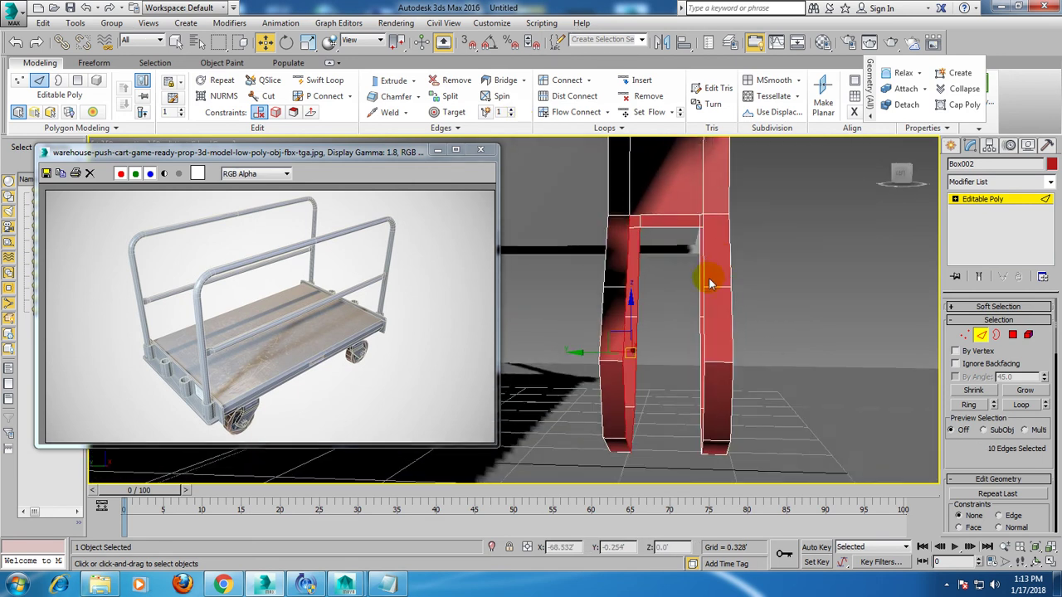
left_click_drag(1041, 479, 1000, 311)
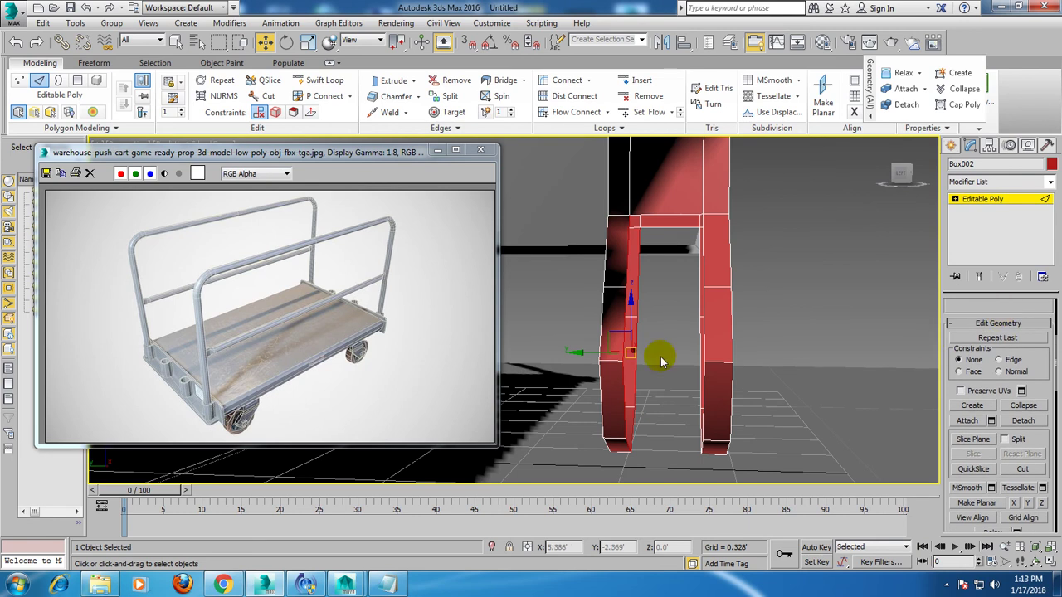
right_click(631, 309)
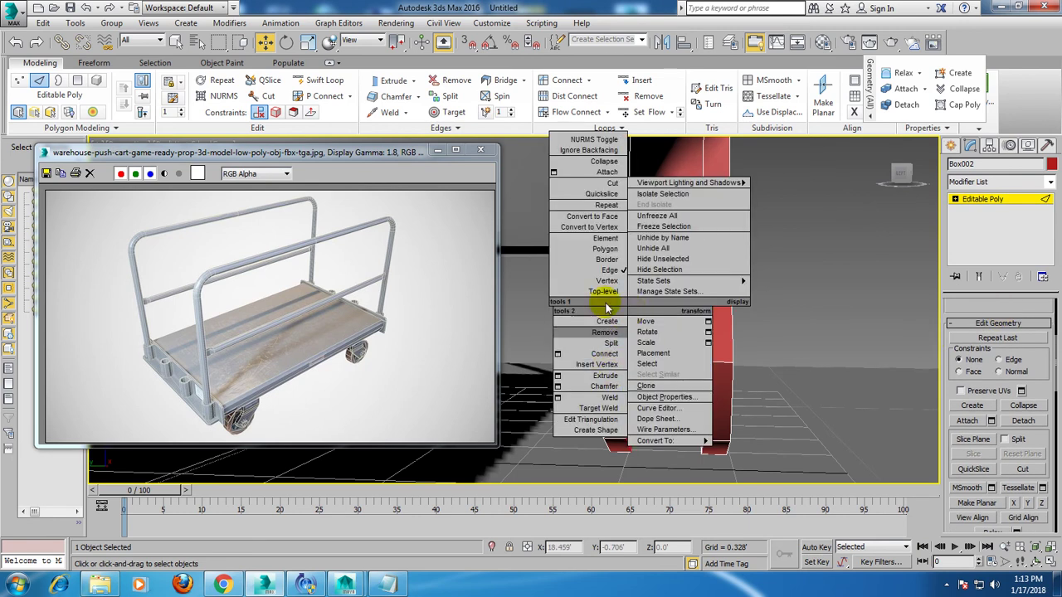
mouse_move(656, 441)
scroll(858, 340, "up", 3)
left_click_drag(1044, 438, 1031, 83)
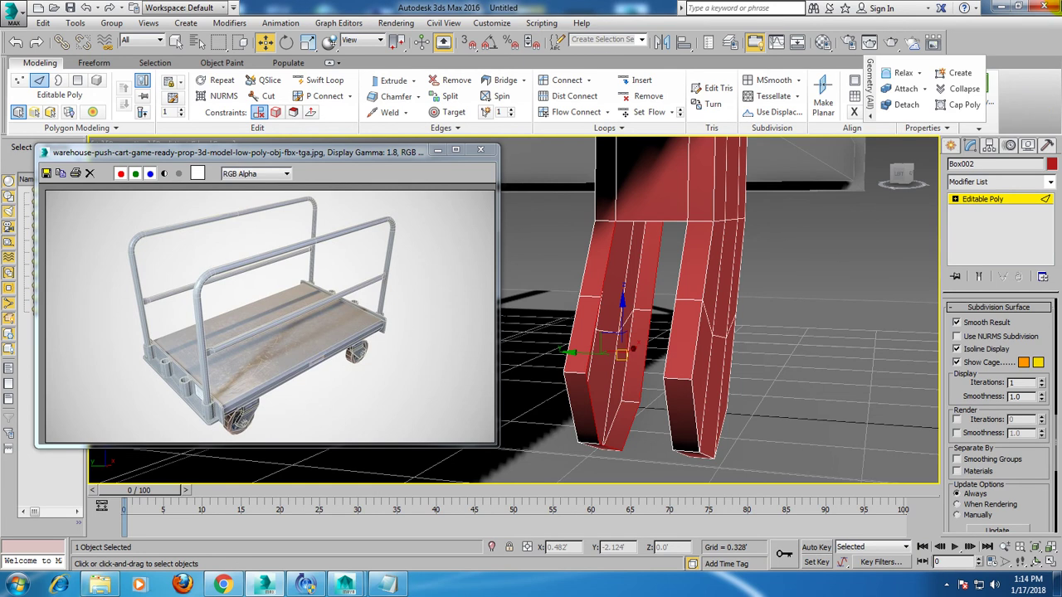
Reposition the left leg's vertices to taper the prong tip, then exit to object level.
mouse_move(652, 225)
middle_mouse_down("alt")
mouse_move(713, 206)
mouse_move(590, 308)
middle_mouse_up("alt")
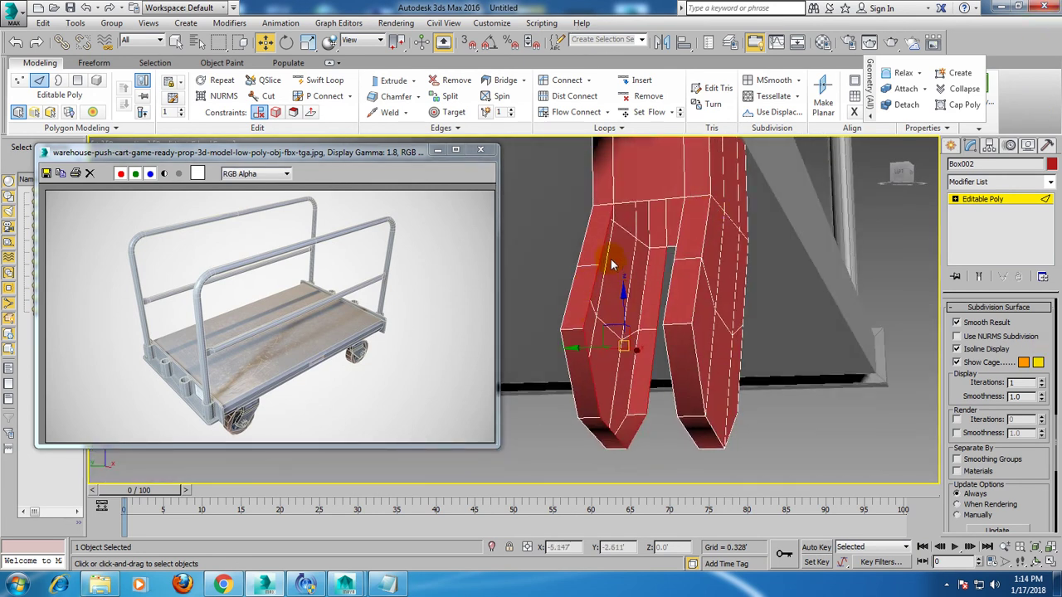
left_click(592, 274)
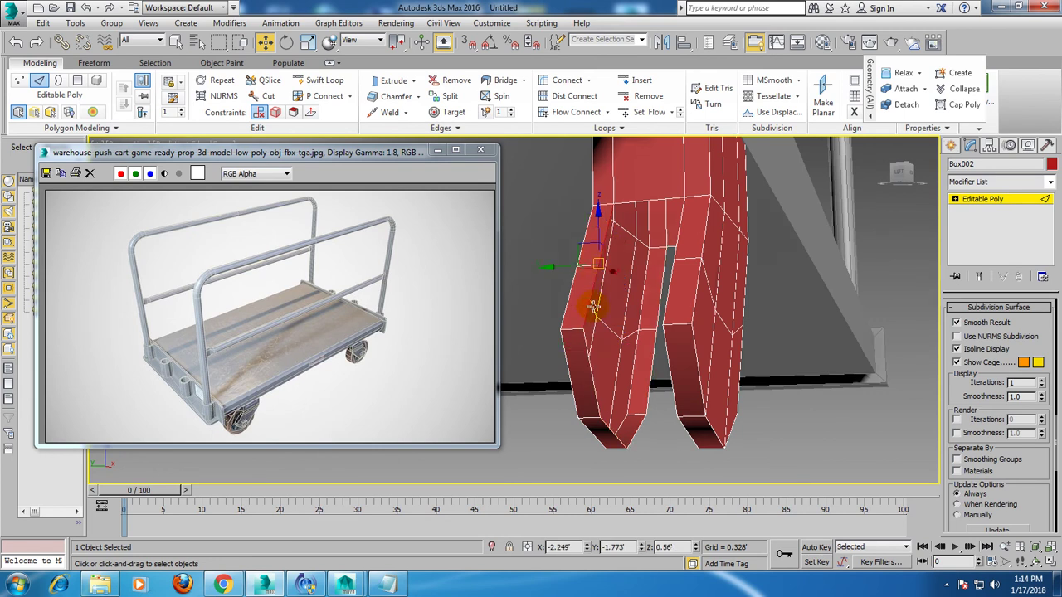
left_click(627, 395)
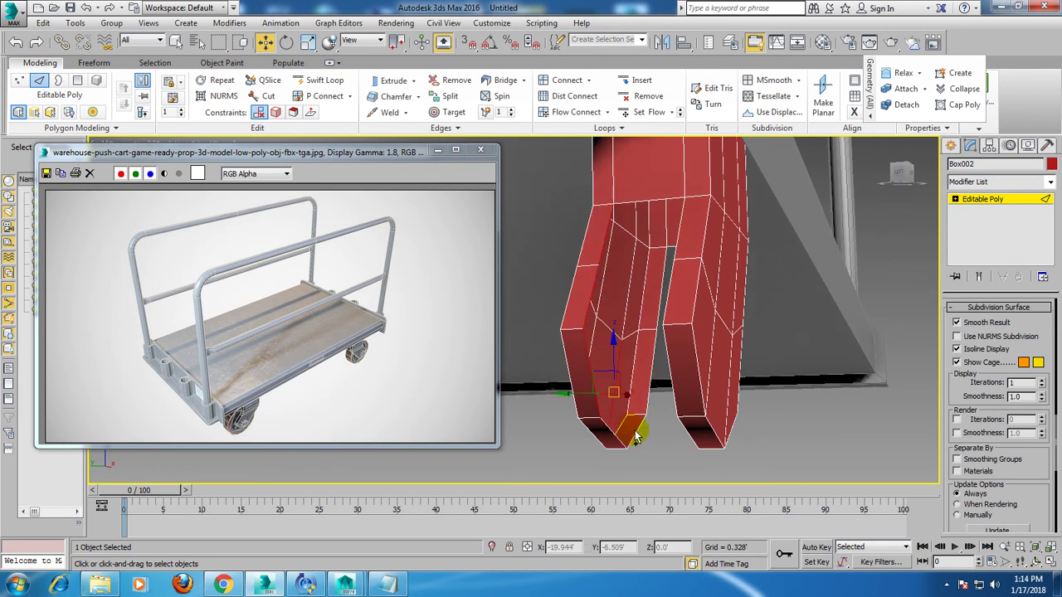
left_click(633, 431)
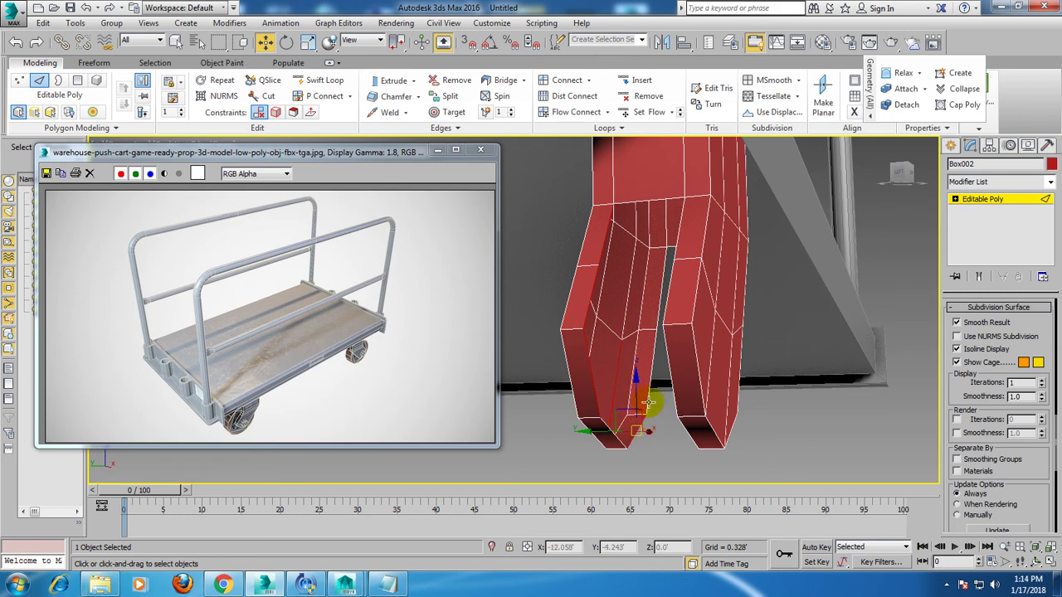
middle_click_drag(632, 432, 600, 284, "alt")
left_click(588, 316)
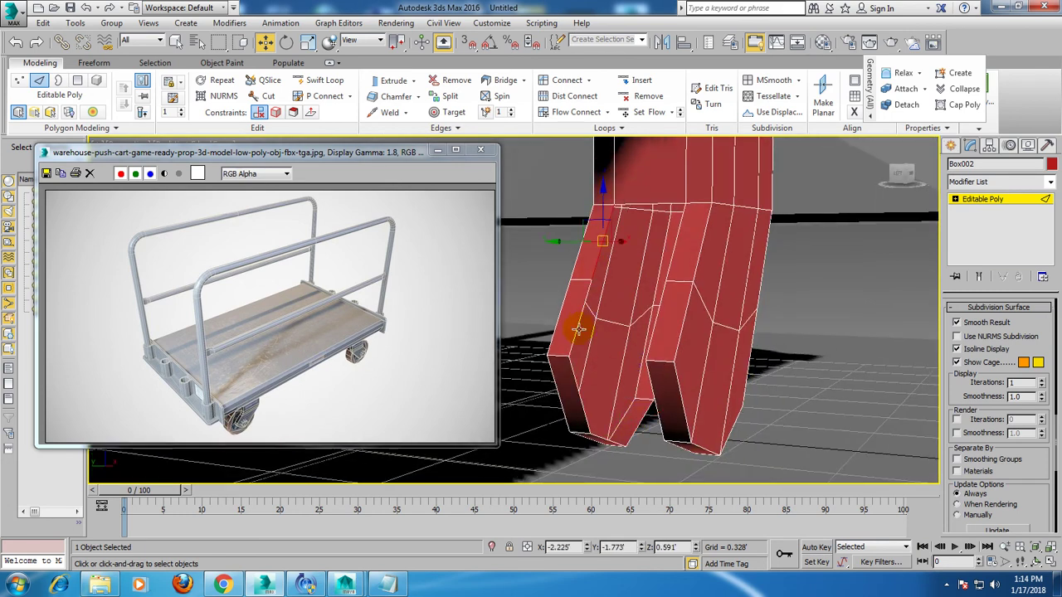
mouse_move(599, 429)
middle_mouse_down("alt")
mouse_move(730, 307)
mouse_move(838, 332)
middle_mouse_up("alt")
left_click(983, 199)
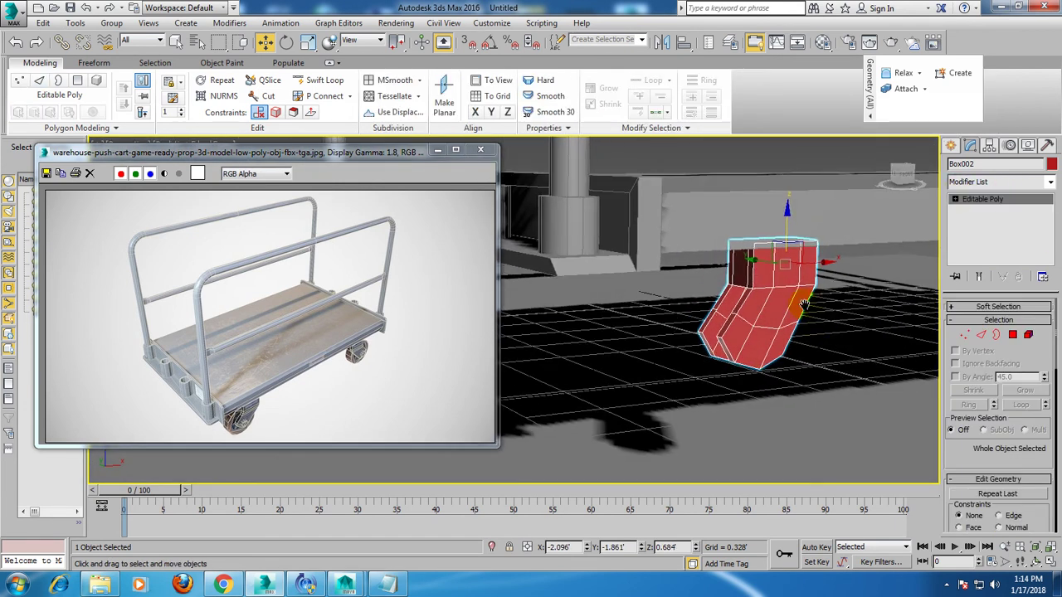
Draw a cylinder over the caster bracket in a maximized Front view.
key("alt+w")
left_click(754, 248)
key("alt+w")
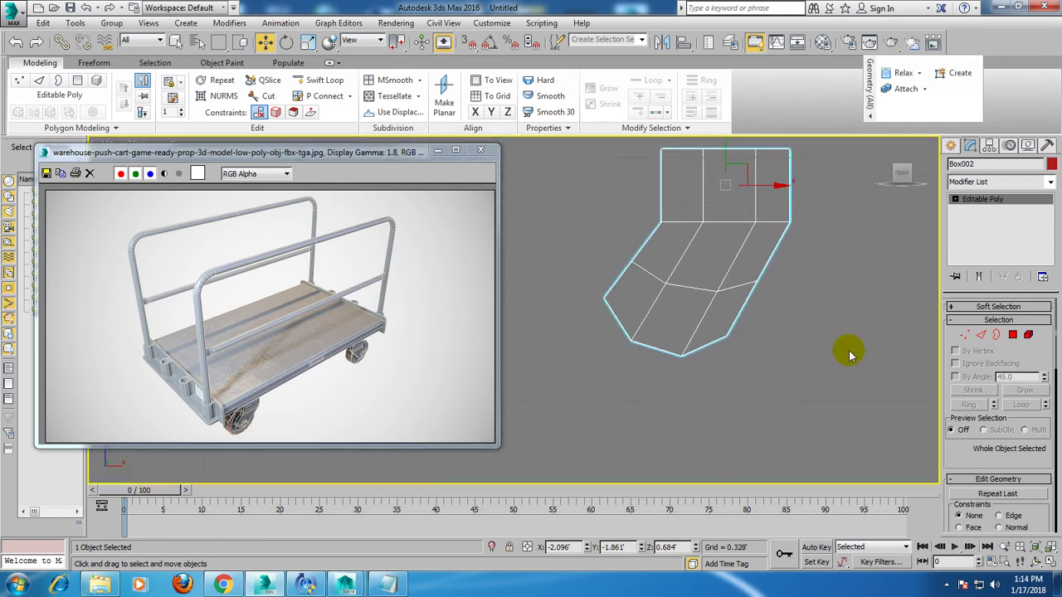
left_click(950, 146)
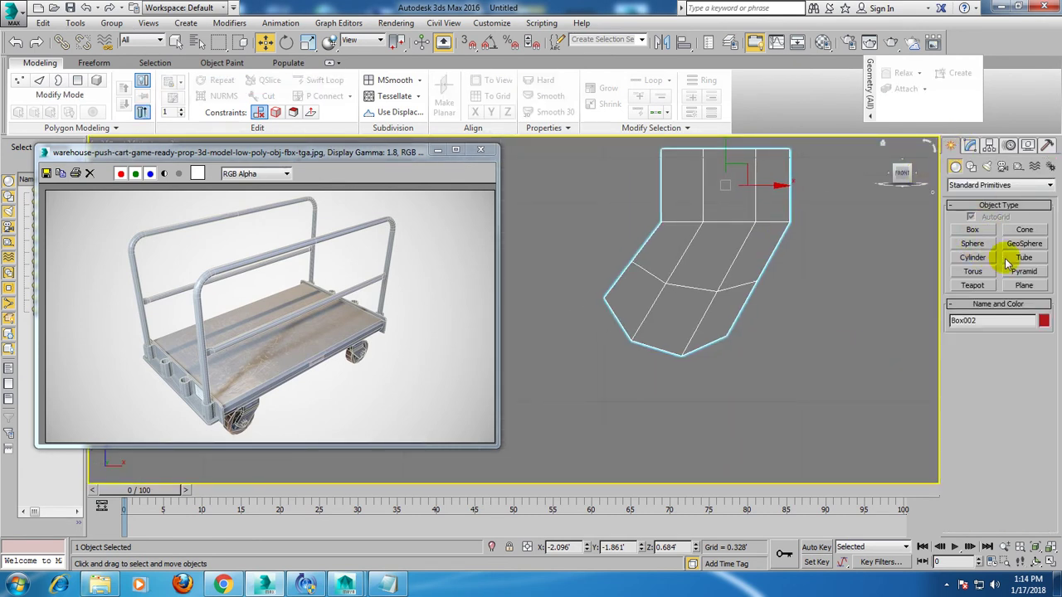
left_click(967, 259)
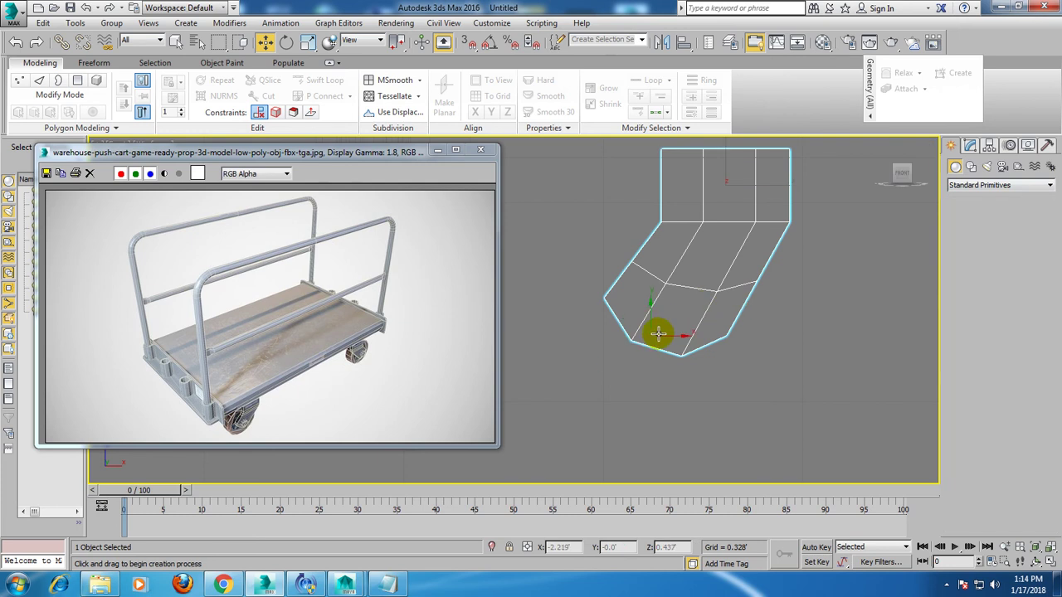
left_click_drag(671, 327, 731, 406)
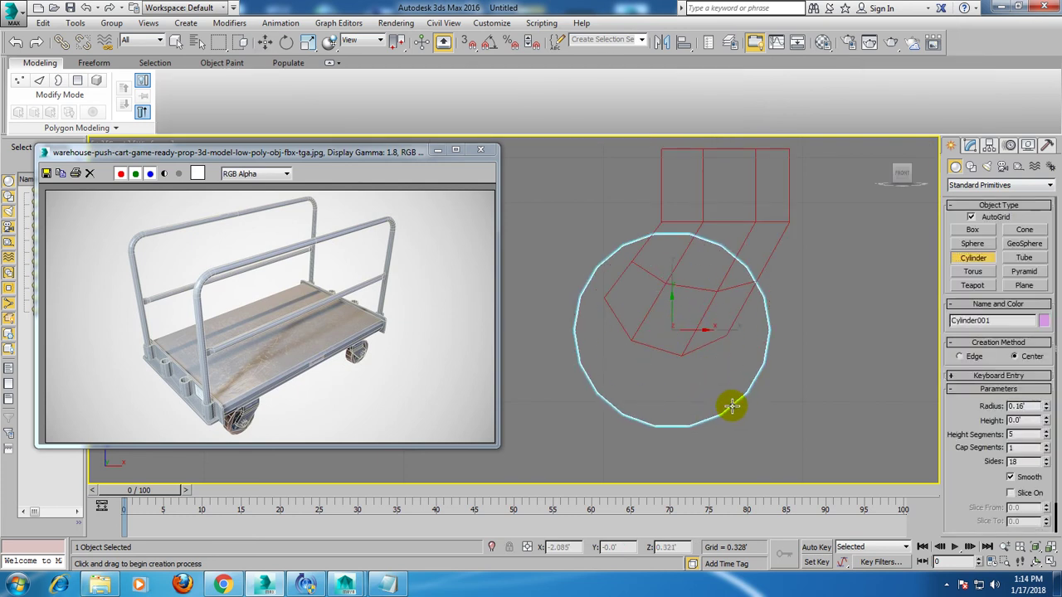
key("w")
Move the new cylinder beside the caster bracket.
key("alt+w")
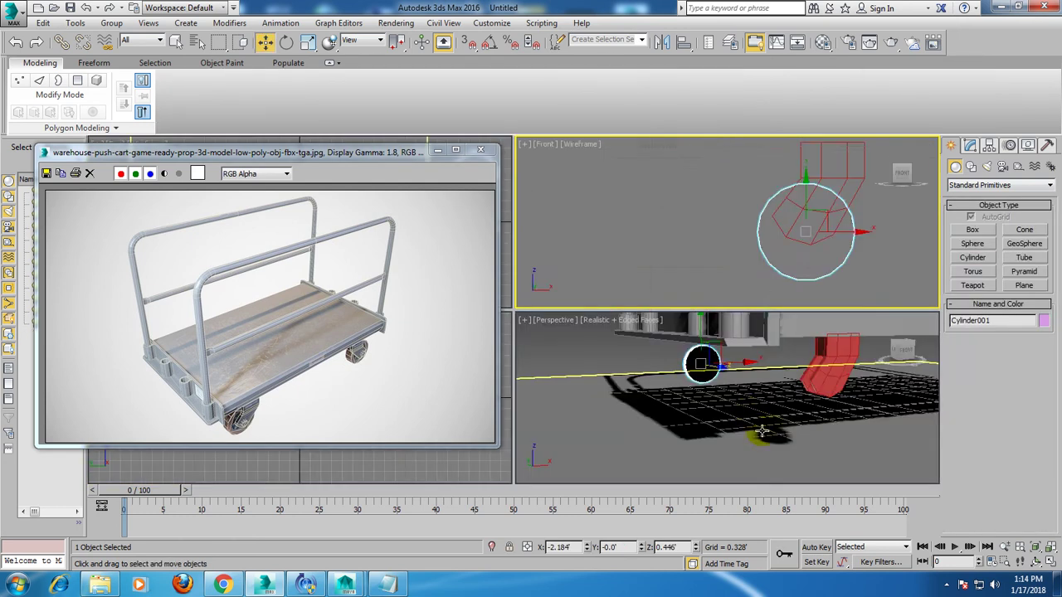
key("alt+w")
scroll(727, 282, "down", 3)
middle_click_drag(728, 299, 526, 308, "alt")
left_click_drag(526, 309, 780, 386)
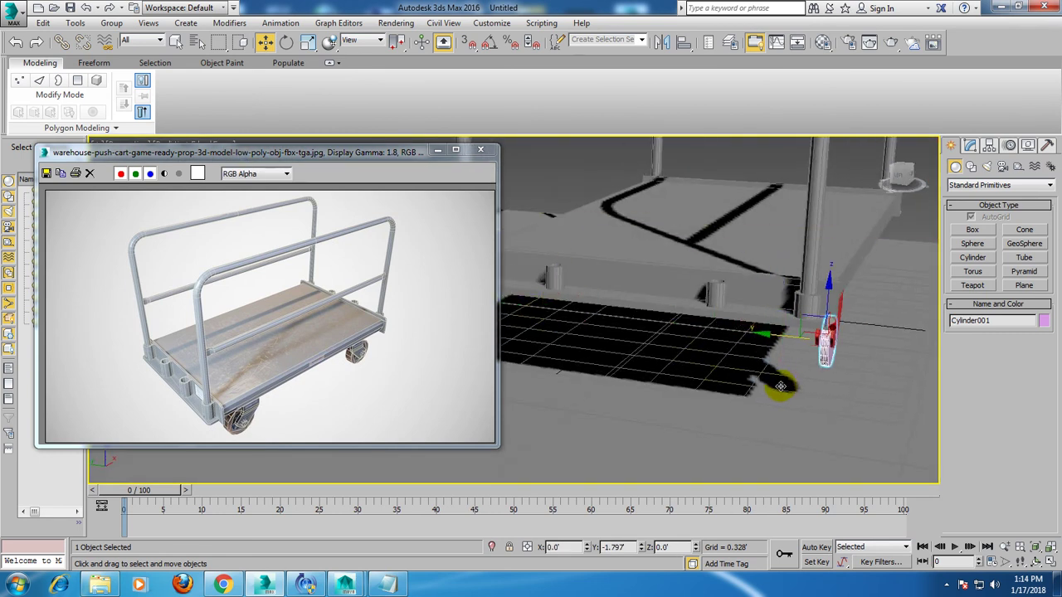
scroll(747, 315, "up", 5)
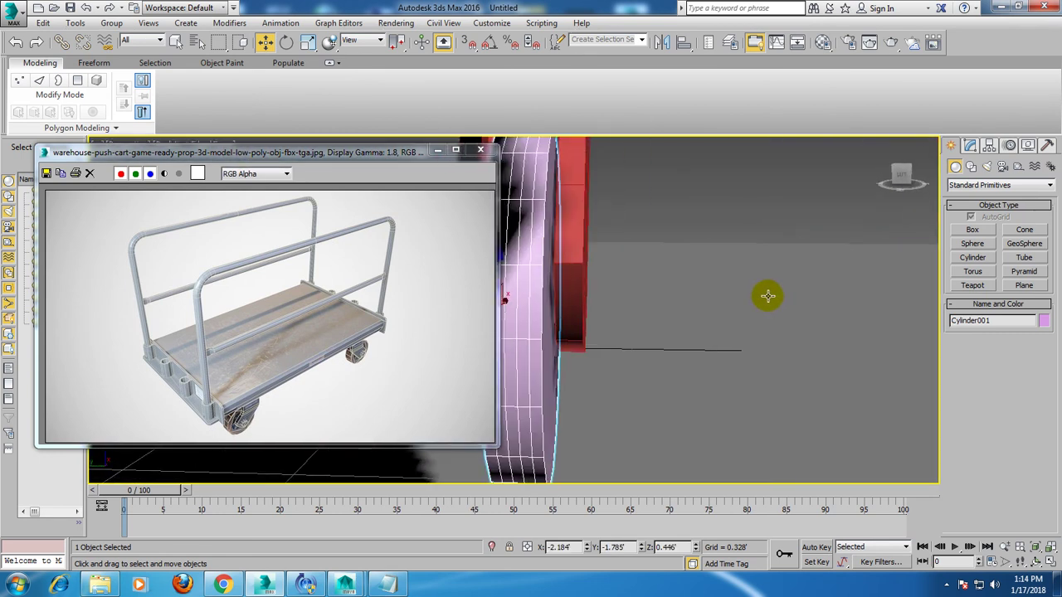
middle_click_drag(801, 285, 881, 271, "alt")
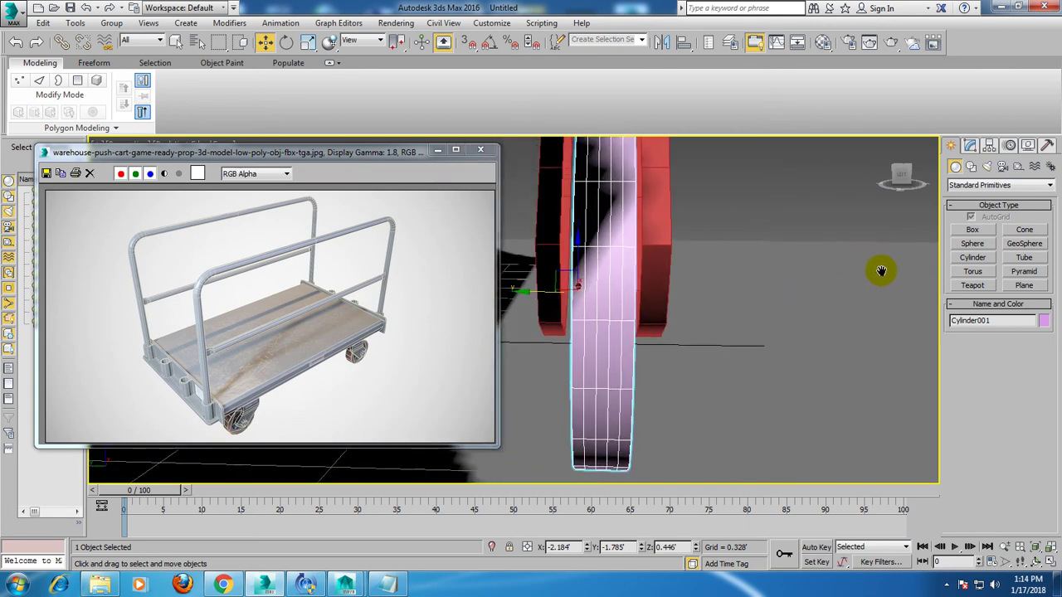
Give the wheel cylinder height 0.074, 26 sides and a single height segment.
left_click(969, 145)
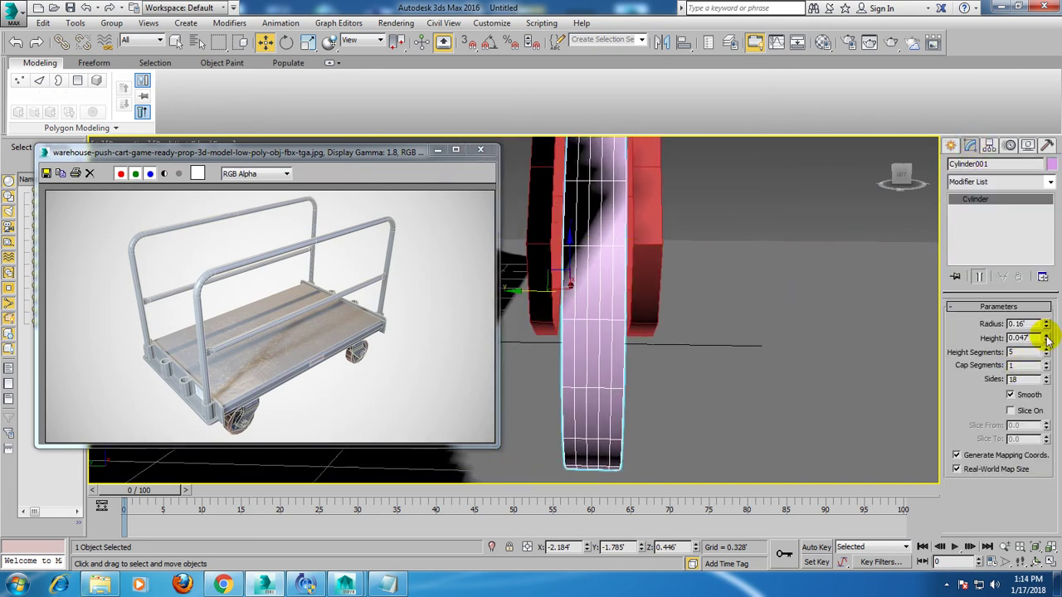
left_click_drag(1047, 340, 1045, 292)
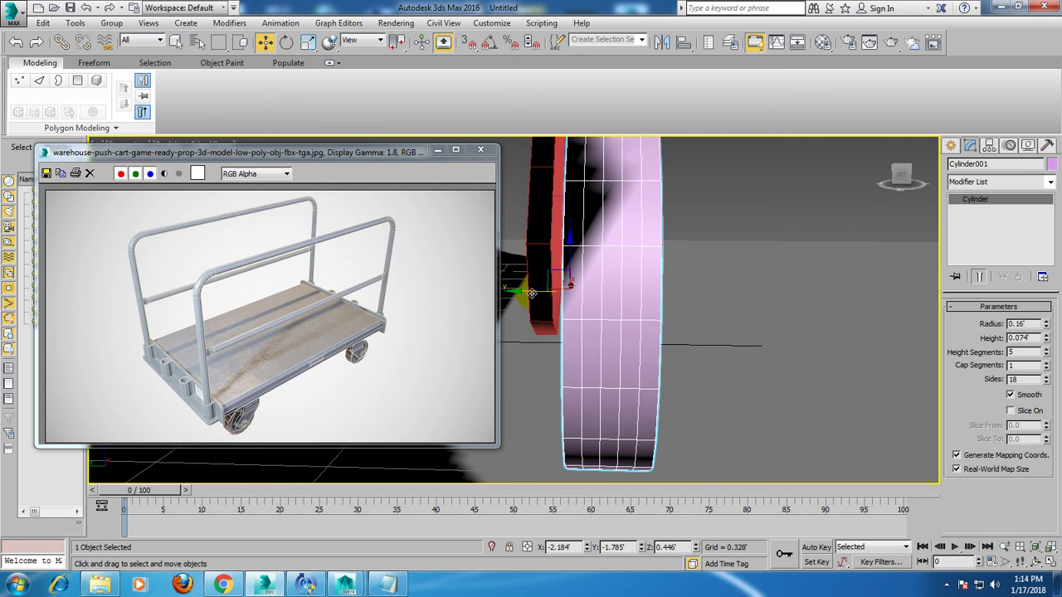
middle_click_drag(530, 292, 717, 261, "alt")
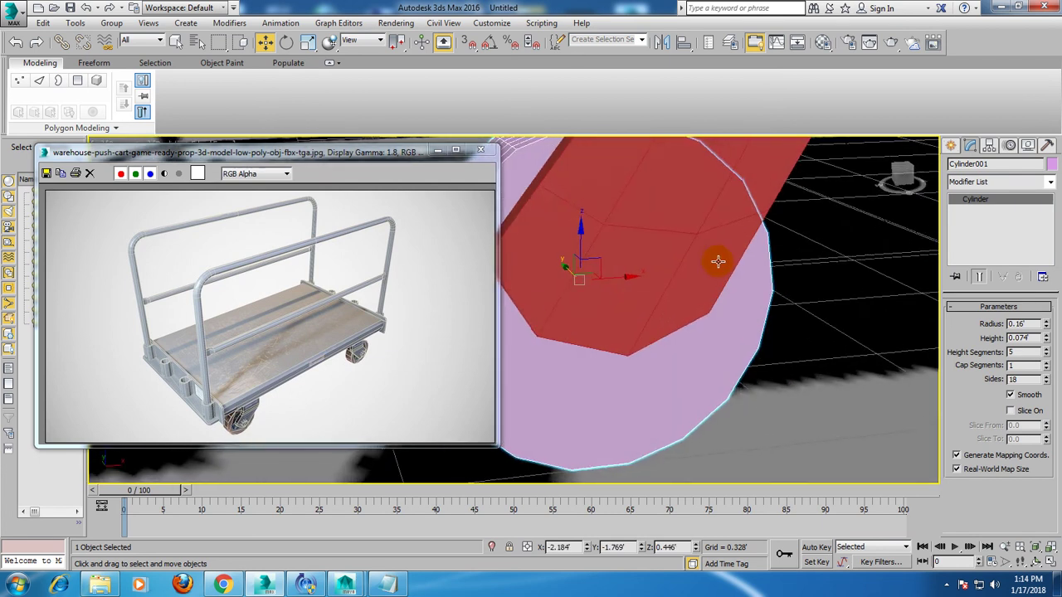
scroll(717, 261, "down", 5)
scroll(630, 216, "up", 5)
mouse_move(613, 179)
middle_mouse_down()
mouse_move(604, 207)
mouse_move(573, 178)
middle_mouse_up()
mouse_move(626, 199)
middle_mouse_down("alt")
mouse_move(680, 260)
mouse_move(780, 284)
middle_mouse_up("alt")
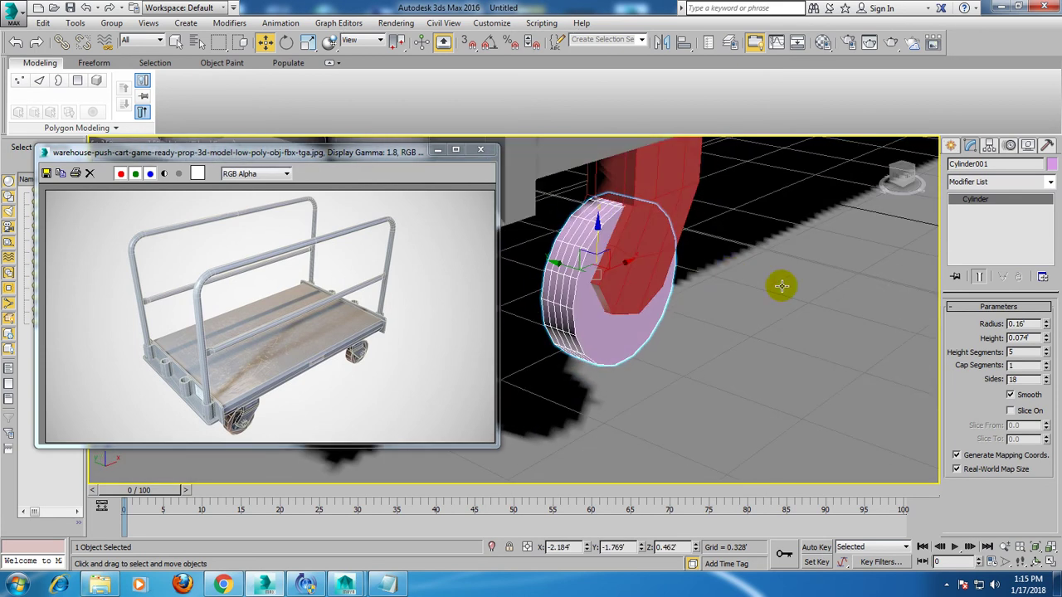
left_click(1045, 376)
left_click(1046, 376)
left_click(1045, 376)
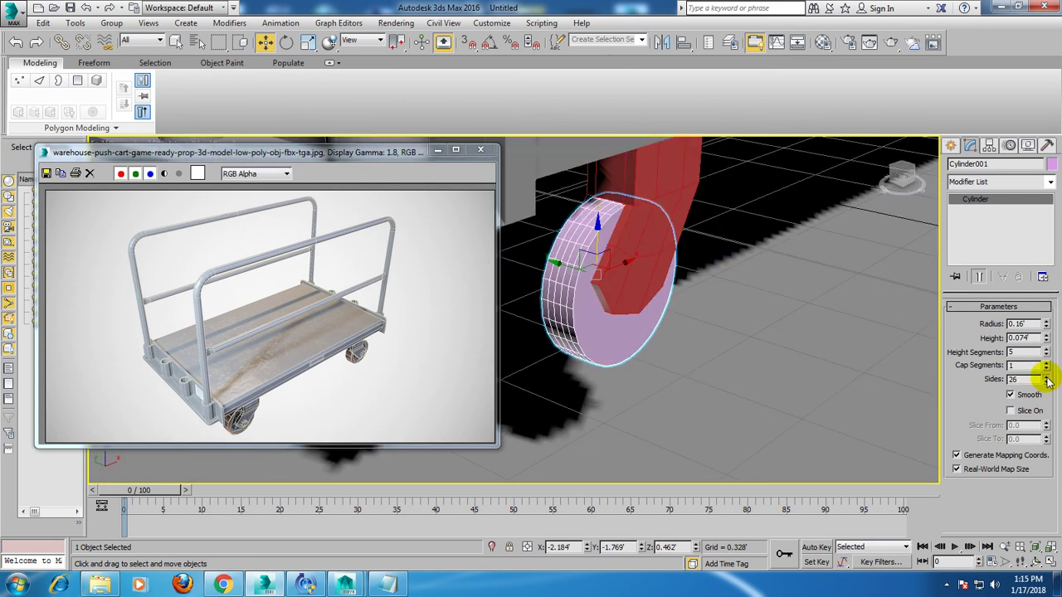
left_click_drag(1046, 353, 1048, 365)
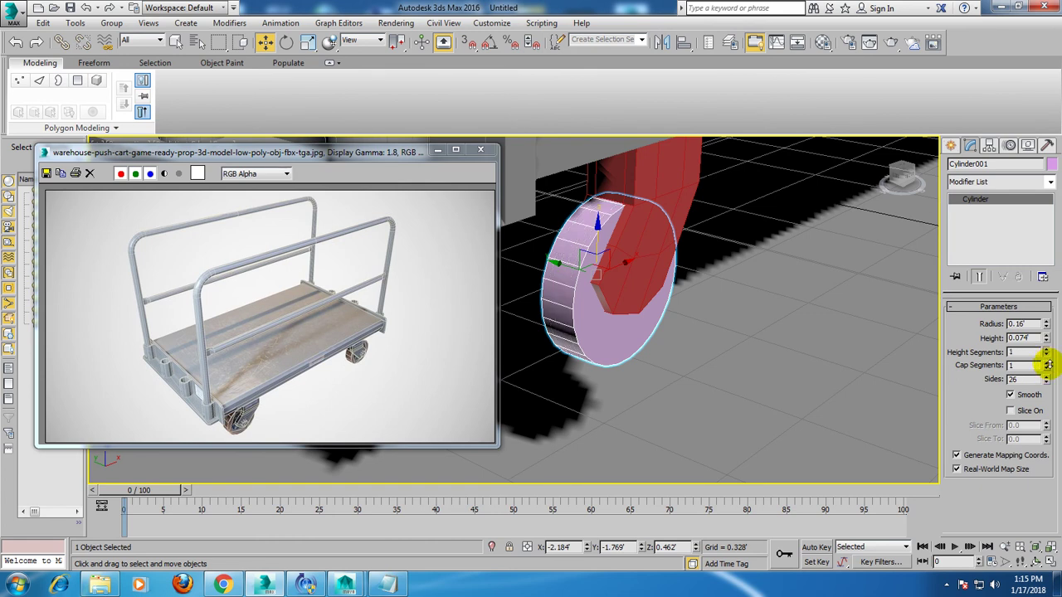
Convert the wheel cylinder to an Editable Poly and centre it in the side view.
right_click(577, 272)
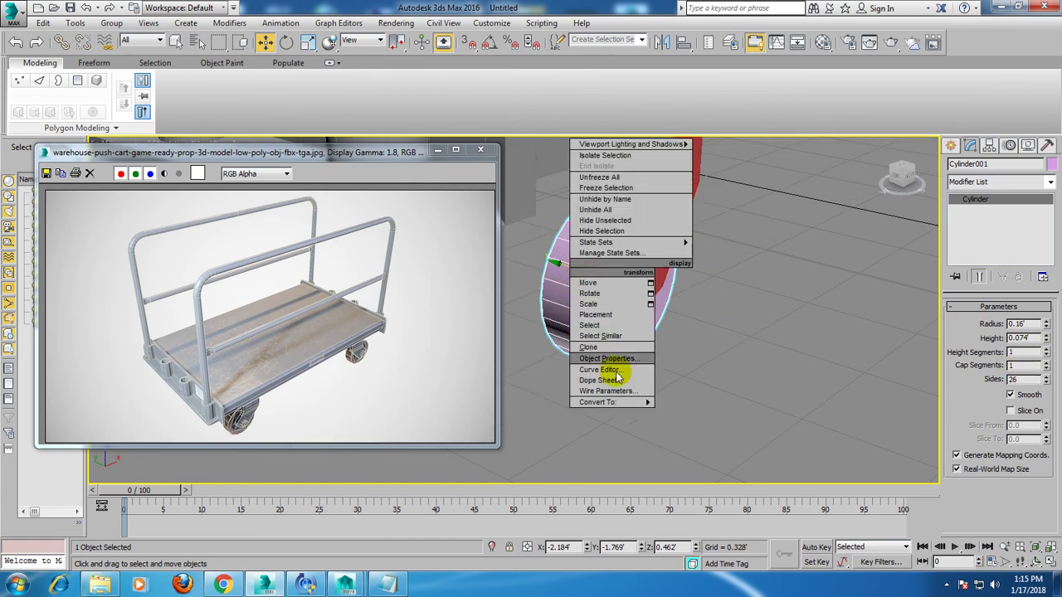
left_click(696, 408)
key("alt+w")
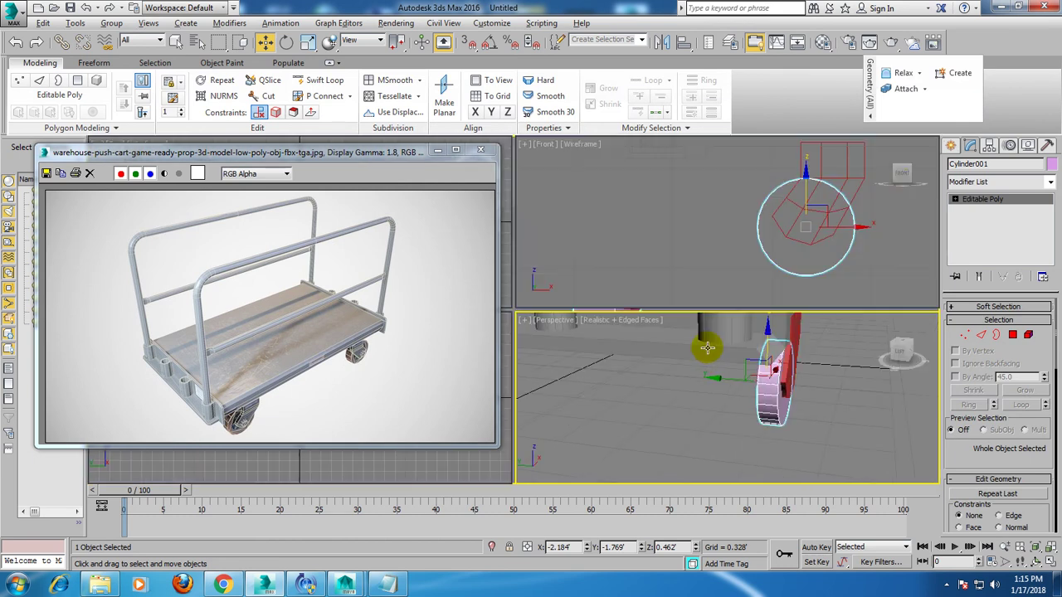
right_click(486, 467)
key("alt+w")
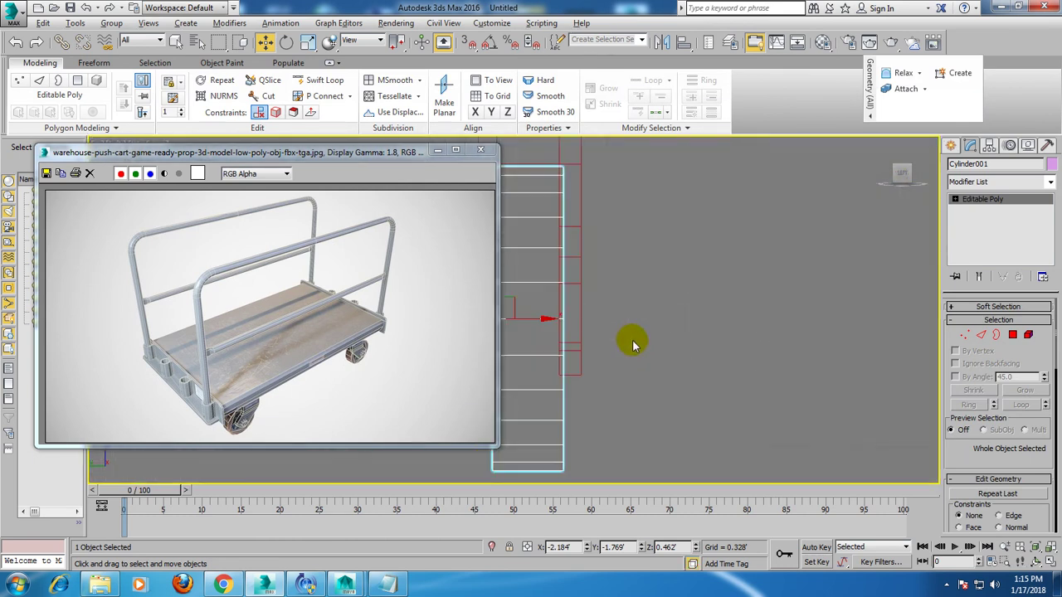
middle_click_drag(632, 346, 719, 327)
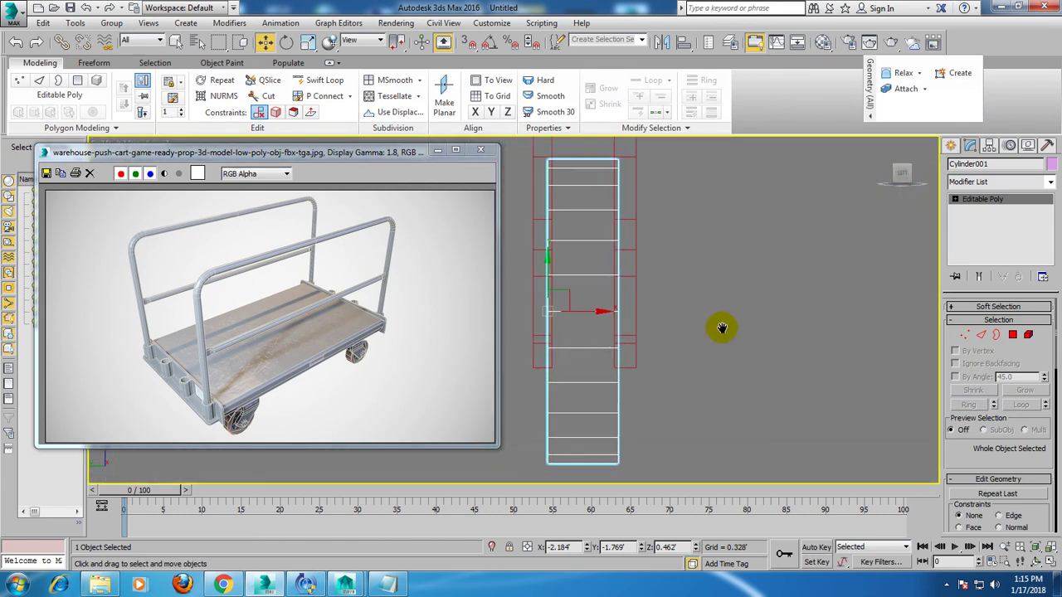
Select the wheel's rim edge loops in Edge mode and scroll to the Edit Edges rollout.
left_click(981, 335)
left_click_drag(606, 161, 562, 254)
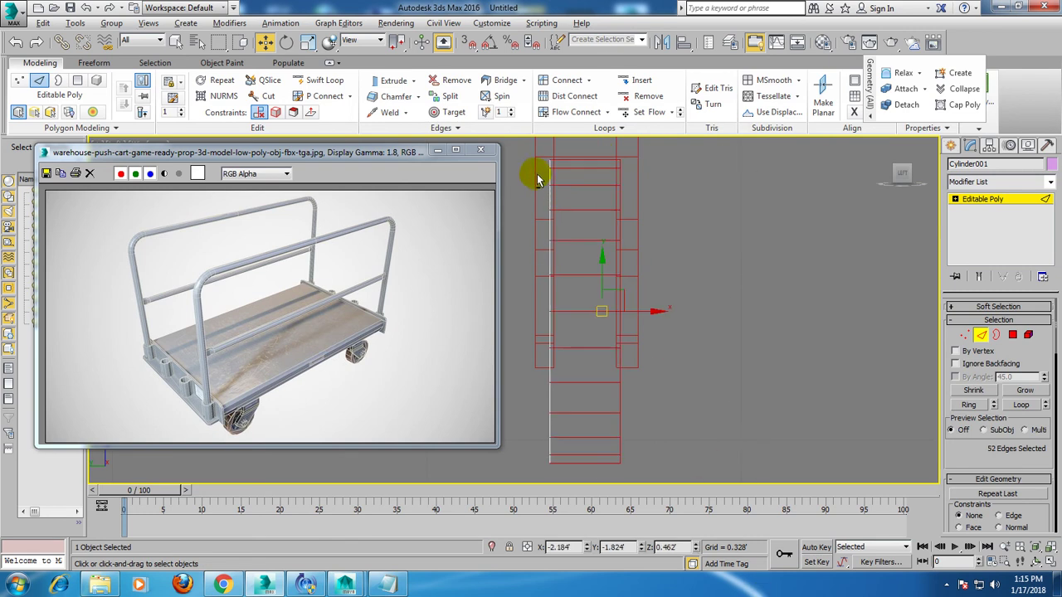
left_click(576, 174)
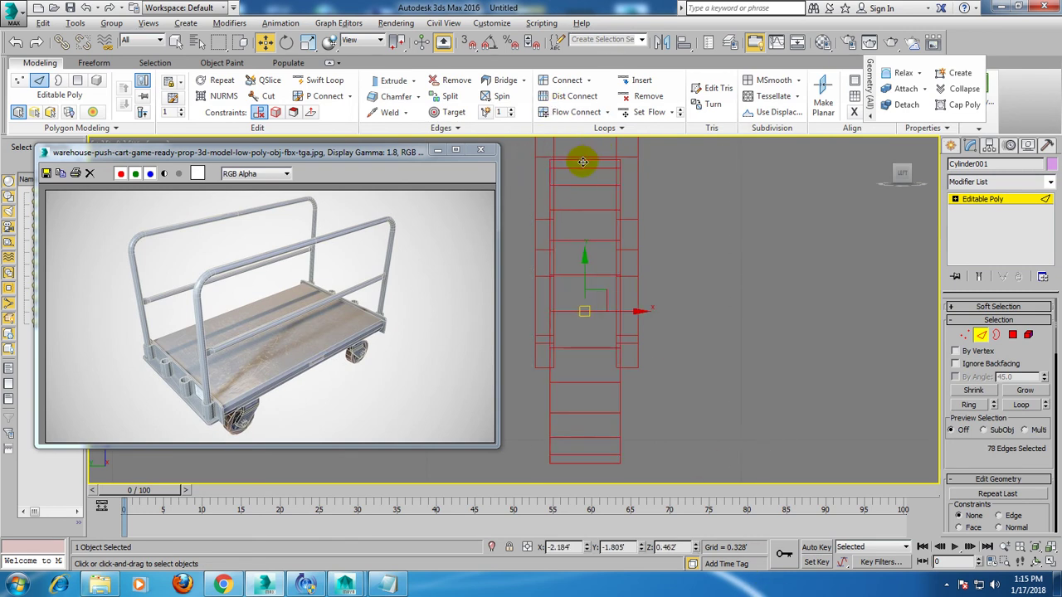
middle_click_drag(726, 393, 735, 390, "alt")
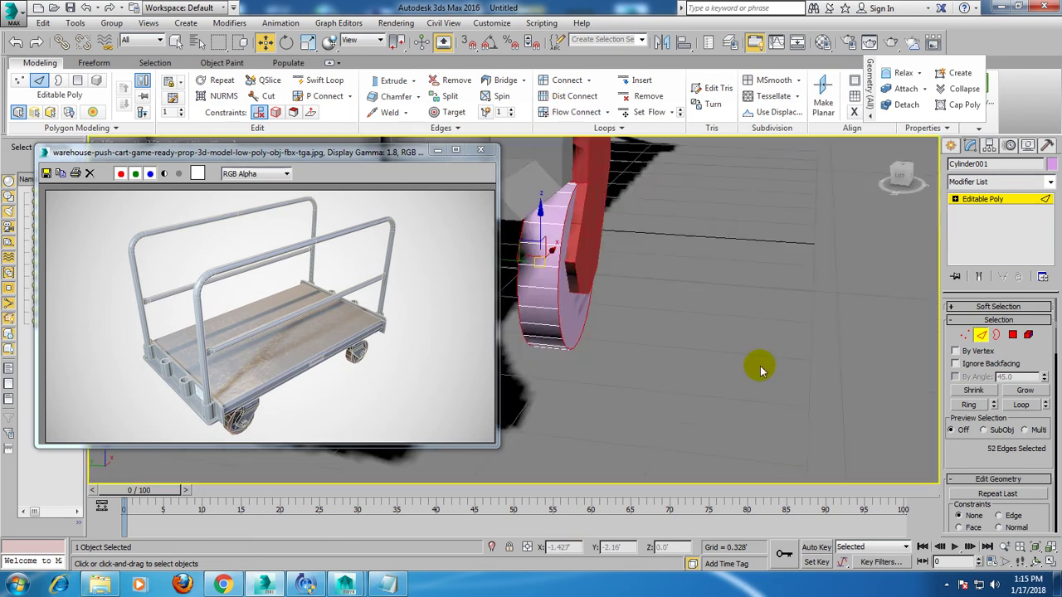
scroll(1022, 426, "down", 5)
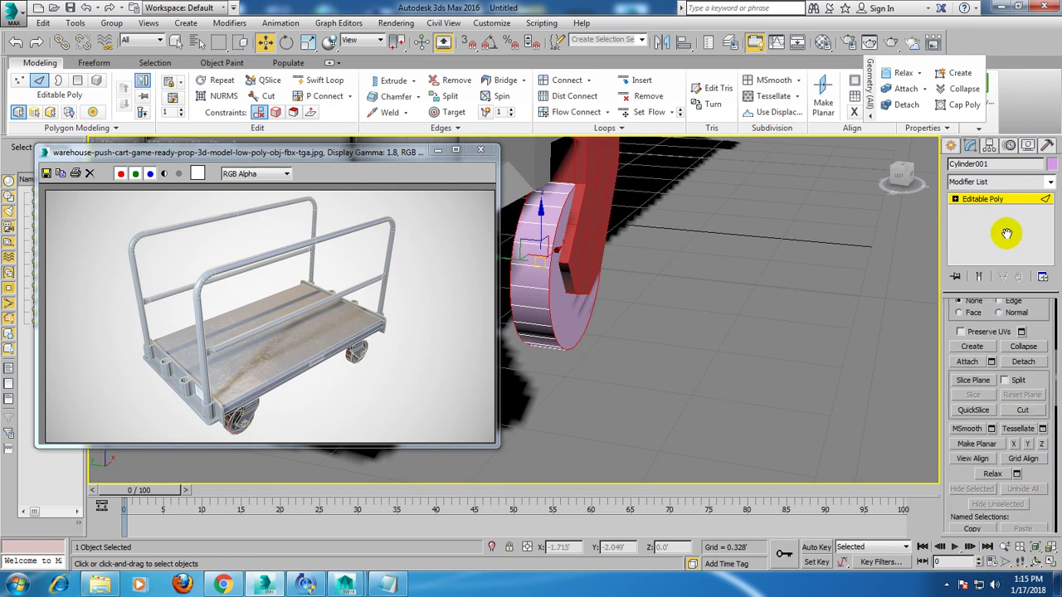
scroll(1022, 427, "down", 5)
left_click_drag(1028, 504, 1029, 165)
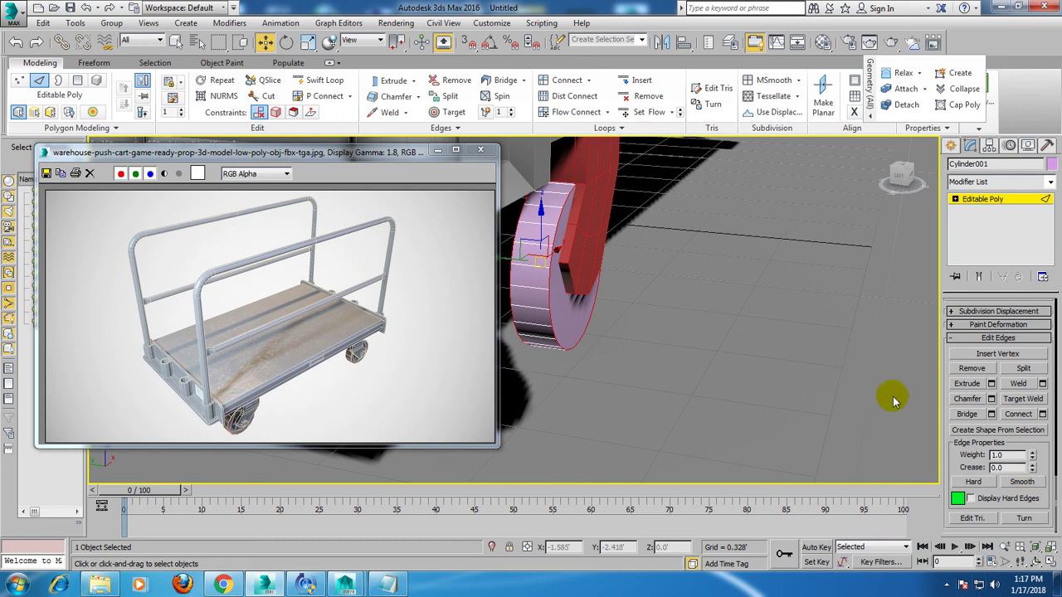
Chamfer the wheel's rim edges by 0.02 with 5 segments.
left_click(991, 398)
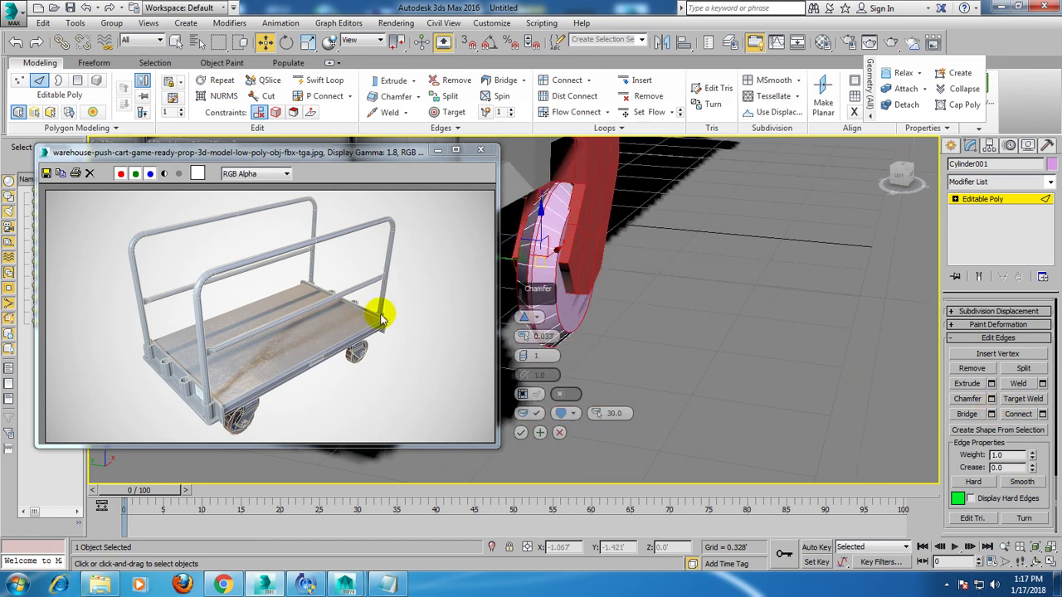
left_click_drag(522, 356, 523, 330)
right_click(523, 338)
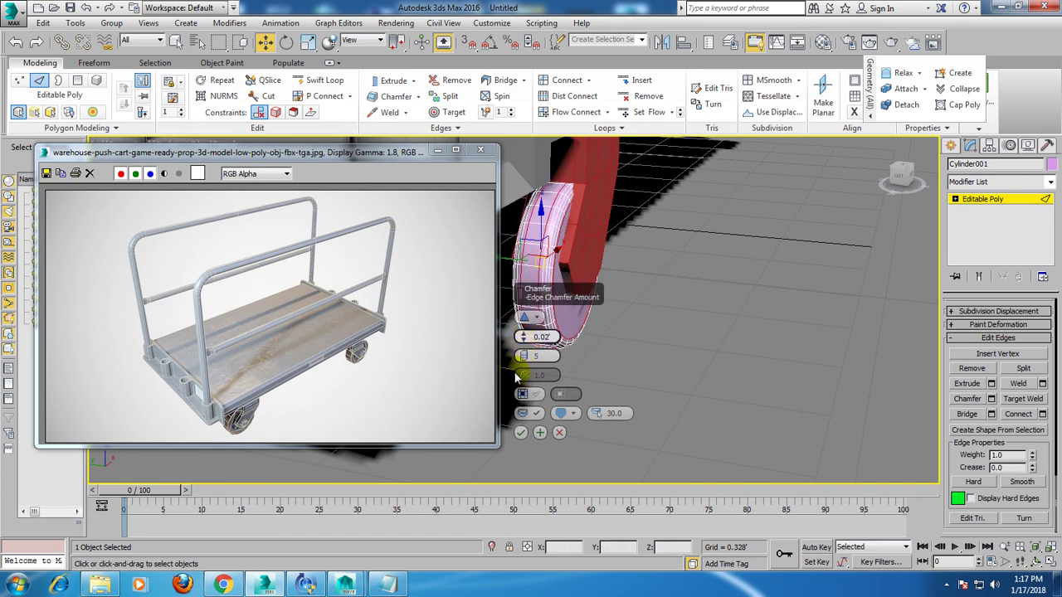
left_click(521, 431)
mouse_move(725, 485)
middle_mouse_down("alt")
mouse_move(635, 329)
mouse_move(719, 361)
middle_mouse_up("alt")
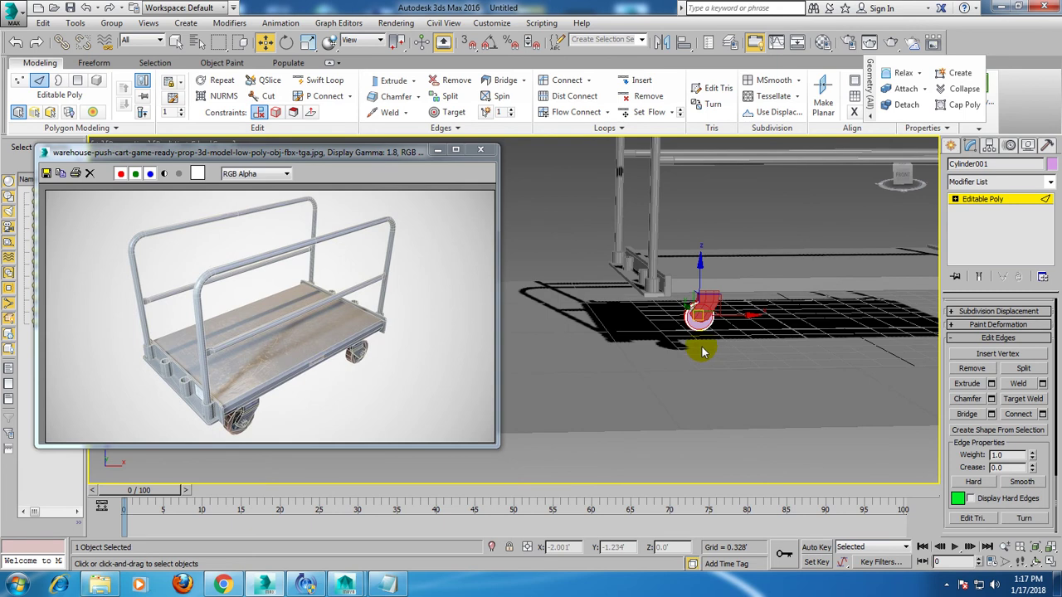
left_click(955, 147)
Draw a small axle cylinder at the wheel's centre and slide it into the hub.
left_click(972, 257)
scroll(738, 307, "up", 4)
scroll(711, 332, "up", 5)
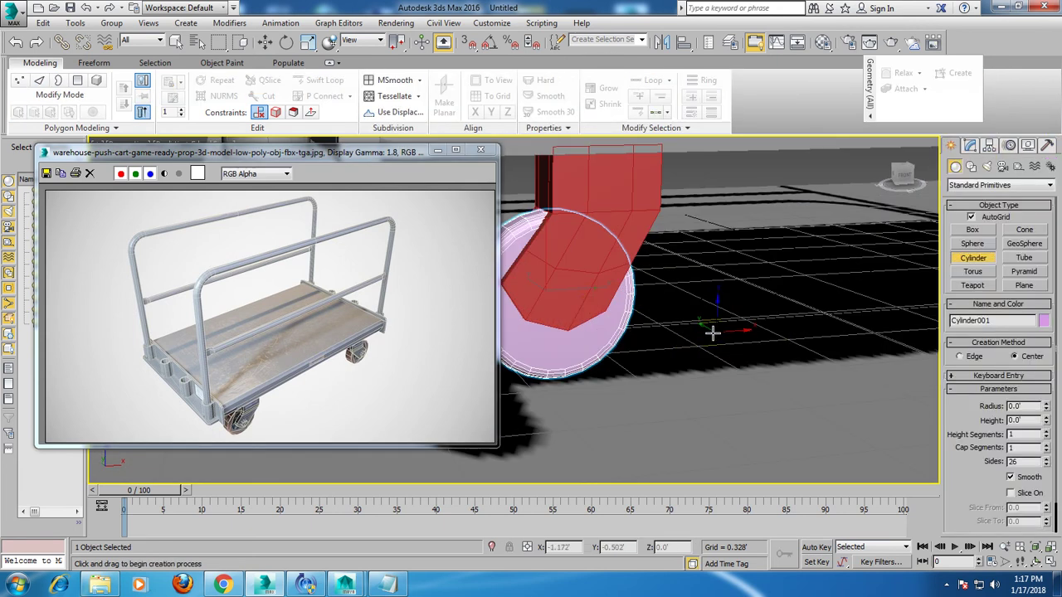
left_click_drag(570, 299, 575, 300)
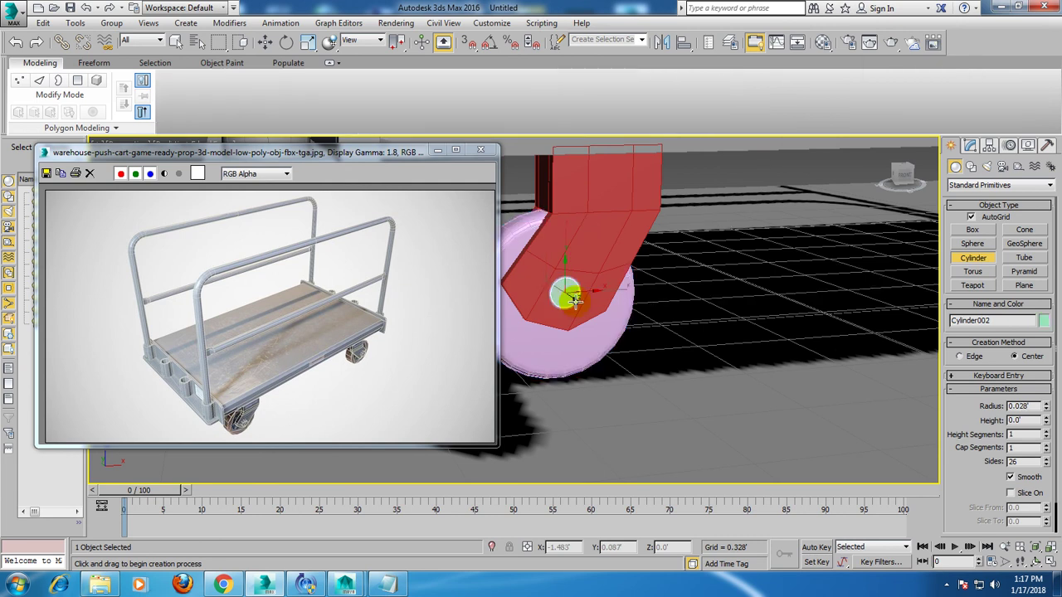
key("w")
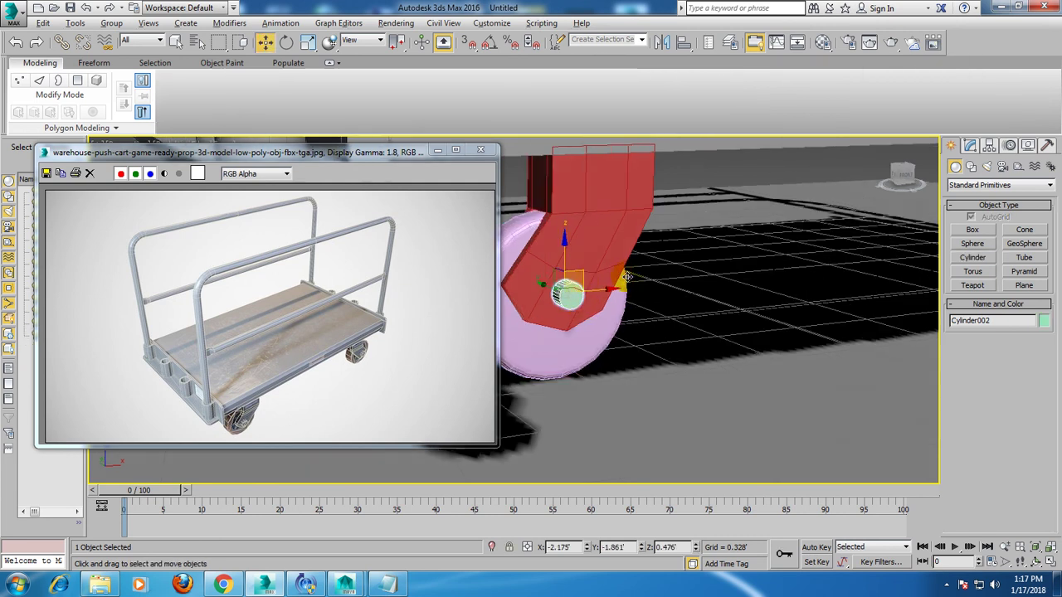
middle_click_drag(586, 311, 675, 284, "alt")
mouse_move(787, 298)
left_mouse_down()
mouse_move(724, 300)
mouse_move(730, 305)
left_mouse_up()
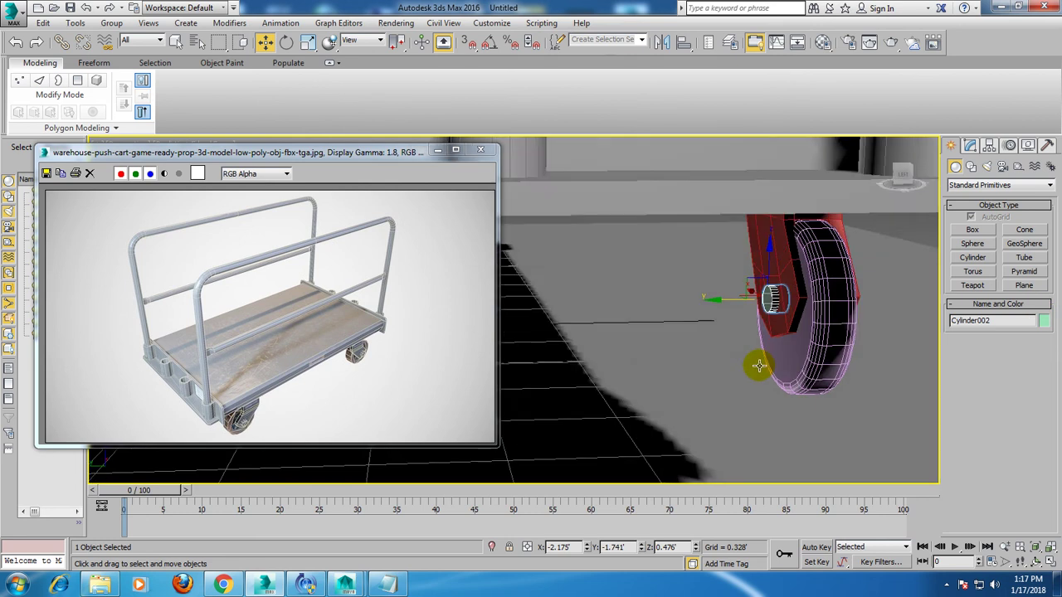
scroll(747, 363, "up", 5)
scroll(672, 336, "down", 3)
scroll(614, 323, "up", 2)
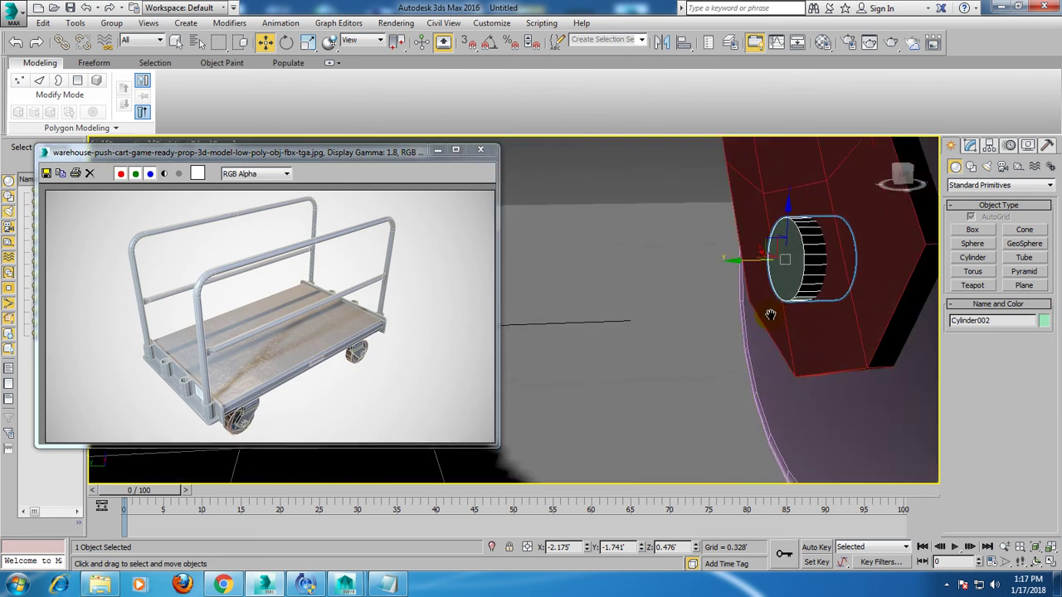
scroll(589, 315, "up", 3)
scroll(647, 317, "down", 3)
scroll(705, 320, "down", 3)
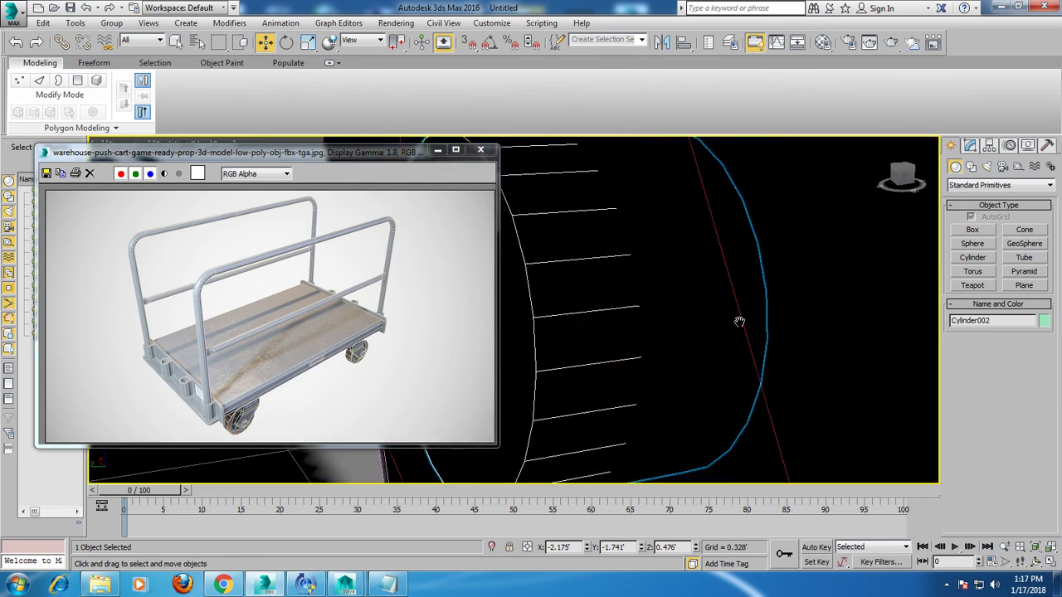
Convert the axle to an Editable Poly and shift its end vertices slightly.
right_click(580, 270)
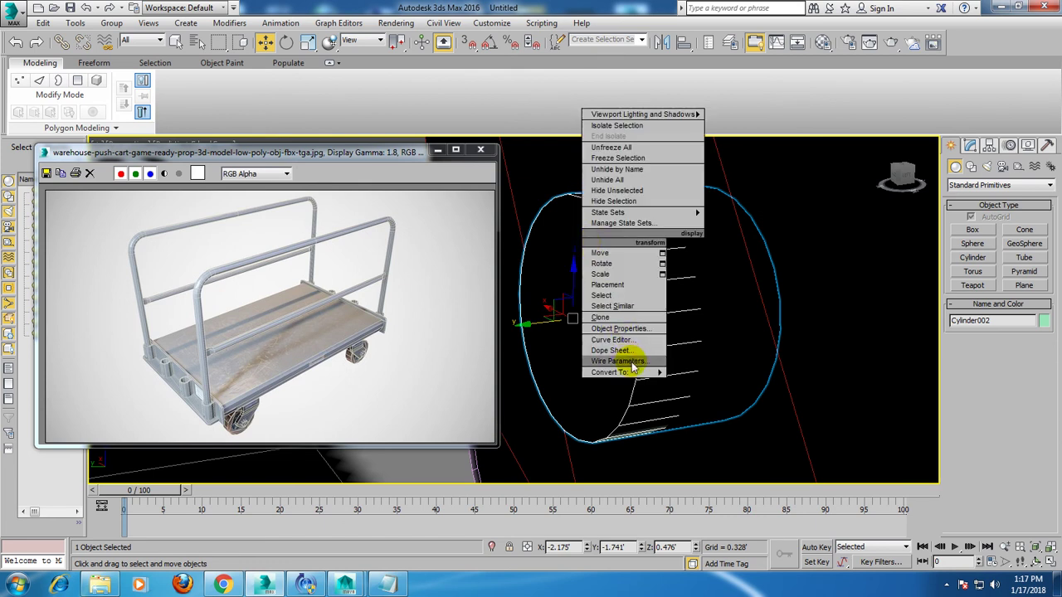
left_click(779, 382)
scroll(721, 319, "up", 5)
key("1")
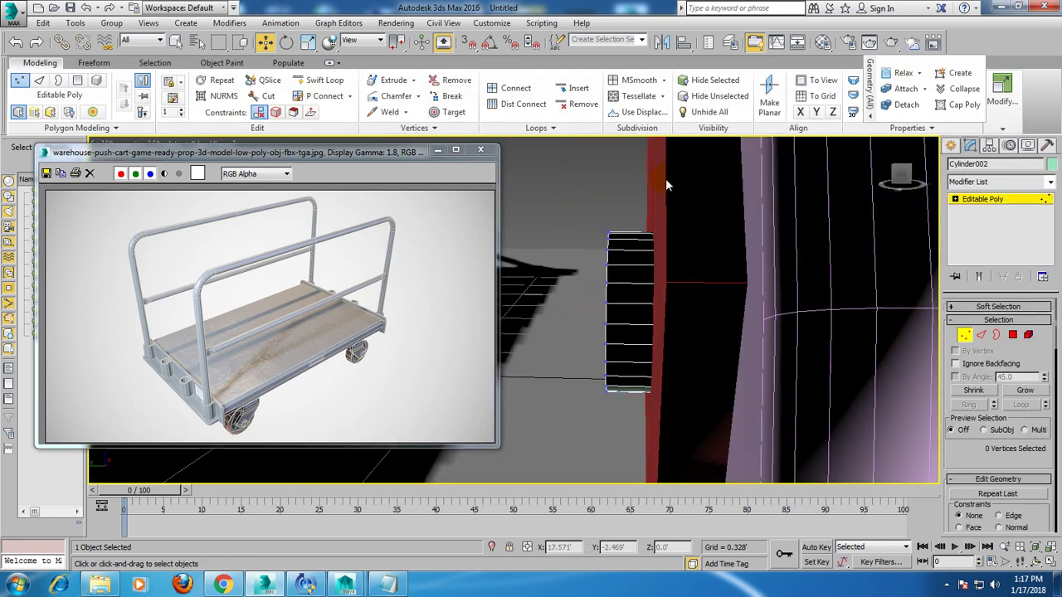
scroll(670, 227, "down", 5)
mouse_move(642, 186)
left_mouse_down()
mouse_move(670, 226)
mouse_move(722, 235)
left_mouse_up()
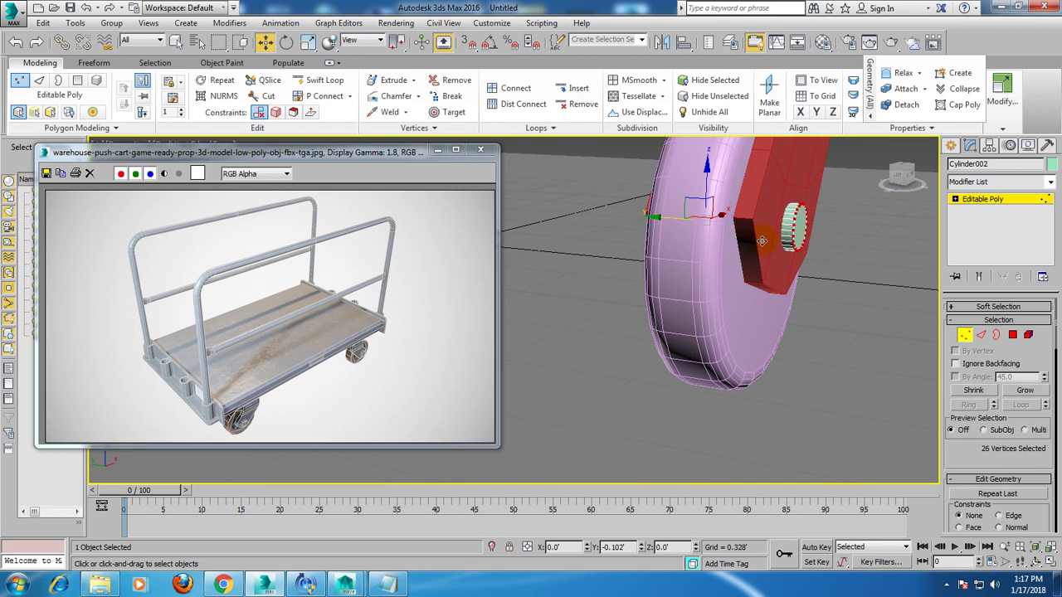
middle_click_drag(762, 240, 829, 249, "alt")
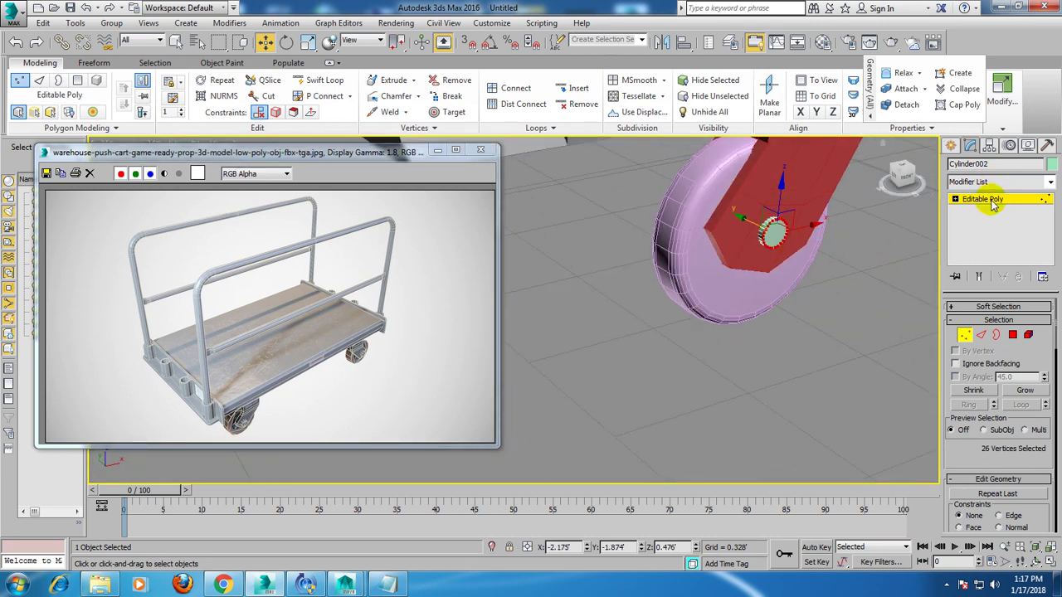
left_click(993, 205)
Select all the cart parts.
scroll(786, 243, "down", 5)
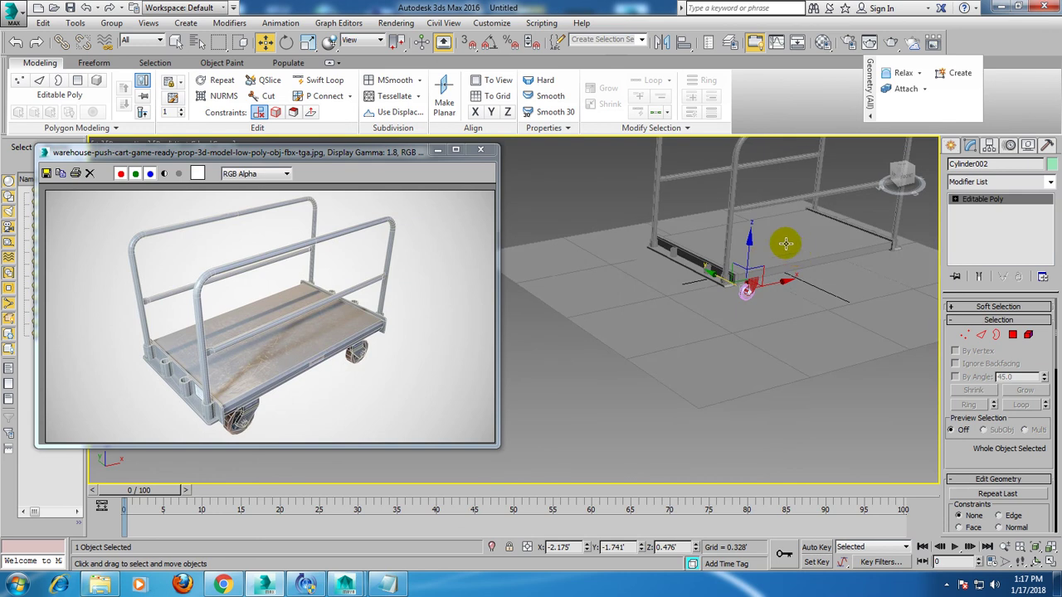
middle_click_drag(785, 243, 763, 273, "alt")
left_click_drag(647, 240, 1036, 393)
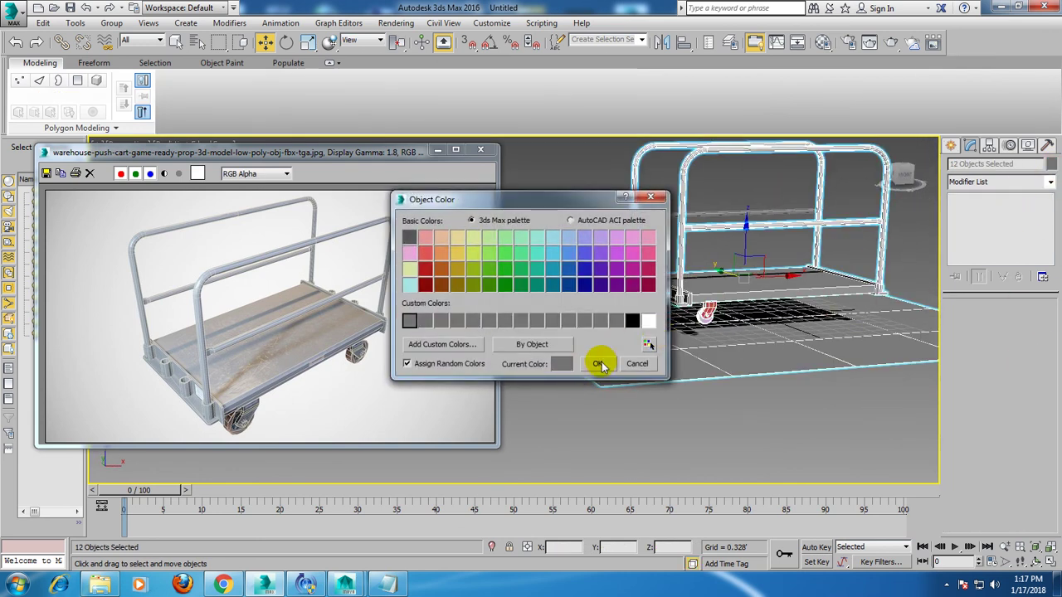
Apply a grey object colour to the selected cart parts.
left_click(599, 365)
left_click(675, 443)
scroll(683, 357, "up", 5)
scroll(655, 378, "up", 2)
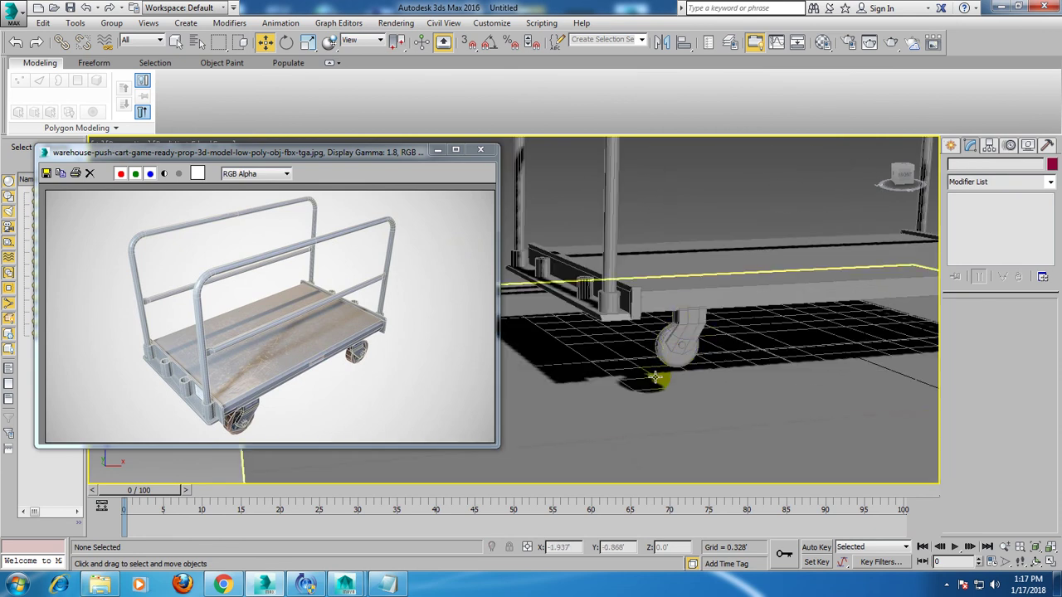
middle_click_drag(702, 373, 684, 348, "alt")
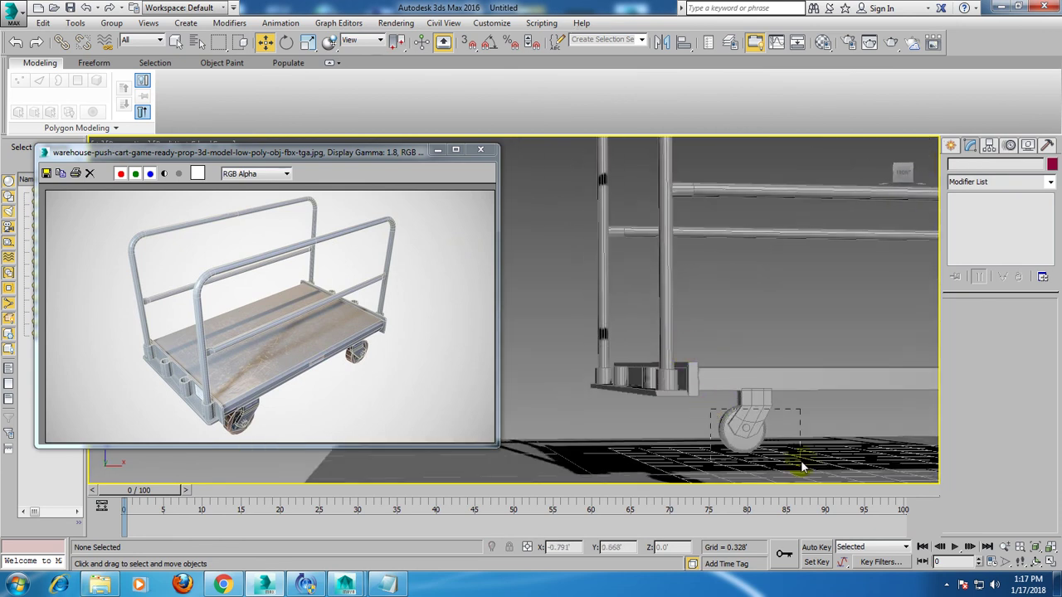
Scale up the caster assembly of bracket, wheel and axle.
left_click_drag(802, 467, 803, 468)
key("r")
middle_click_drag(916, 344, 896, 381, "alt")
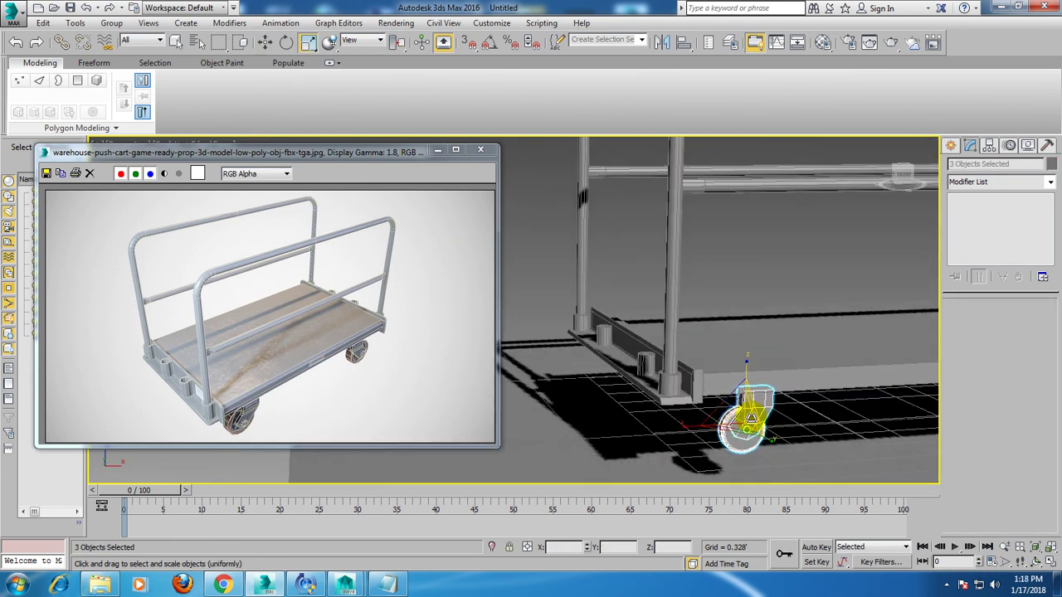
left_click_drag(751, 419, 699, 390)
key("w")
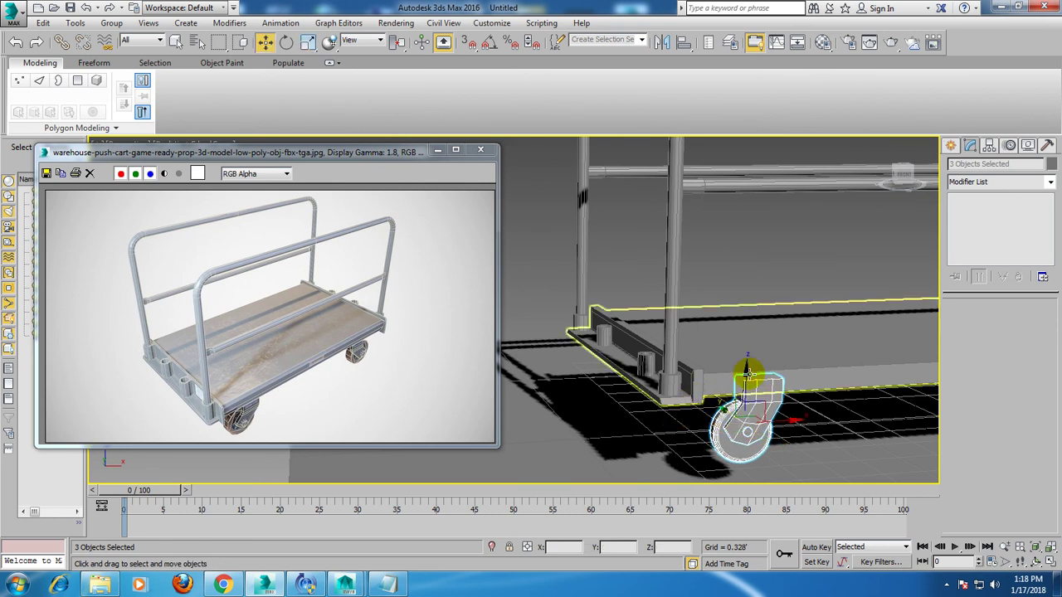
mouse_move(747, 375)
middle_mouse_down("alt")
mouse_move(741, 388)
mouse_move(737, 320)
mouse_move(821, 320)
mouse_move(741, 434)
middle_mouse_up("alt")
mouse_move(789, 387)
middle_mouse_down("alt")
mouse_move(799, 398)
mouse_move(794, 373)
mouse_move(771, 368)
mouse_move(735, 396)
middle_mouse_up("alt")
Mirror-copy the caster wheel and move the copy to the cart's far end.
left_click(661, 42)
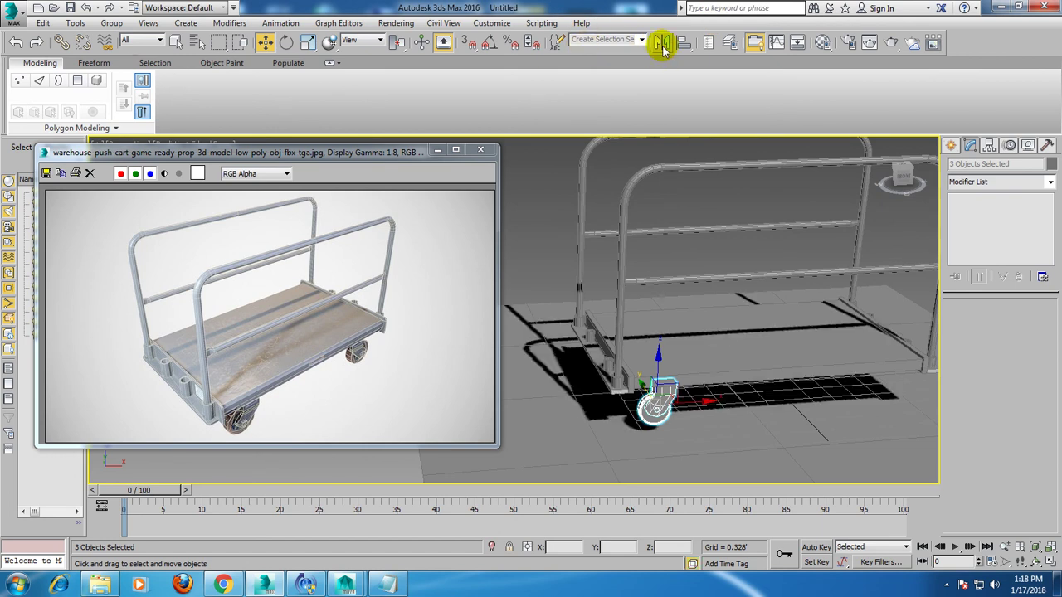
left_click(504, 321)
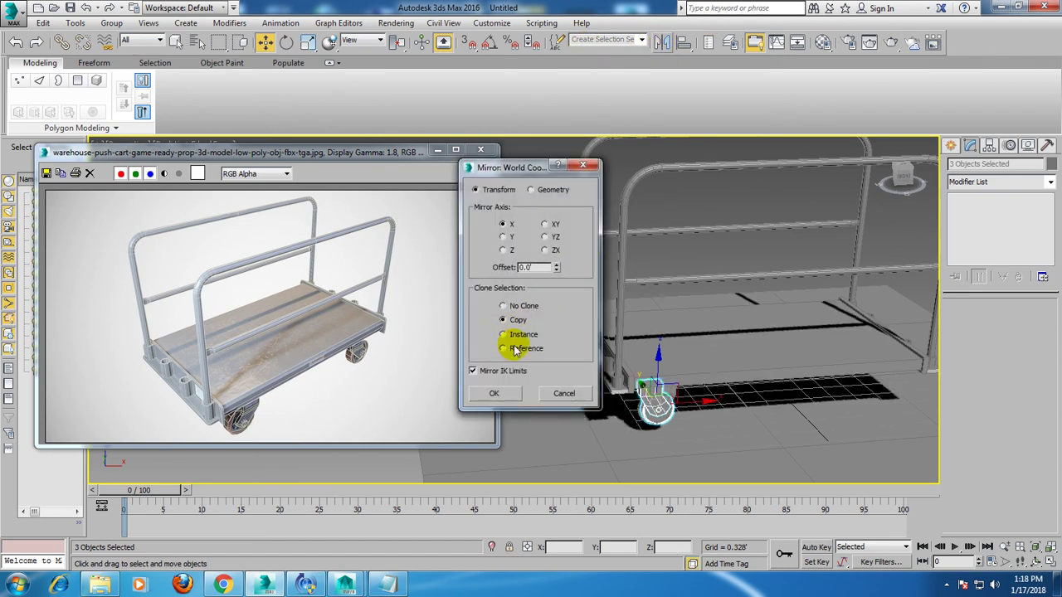
left_click(495, 394)
left_click_drag(707, 401, 898, 396)
mouse_move(899, 395)
middle_mouse_down("alt")
mouse_move(948, 396)
mouse_move(898, 340)
mouse_move(689, 334)
middle_mouse_up("alt")
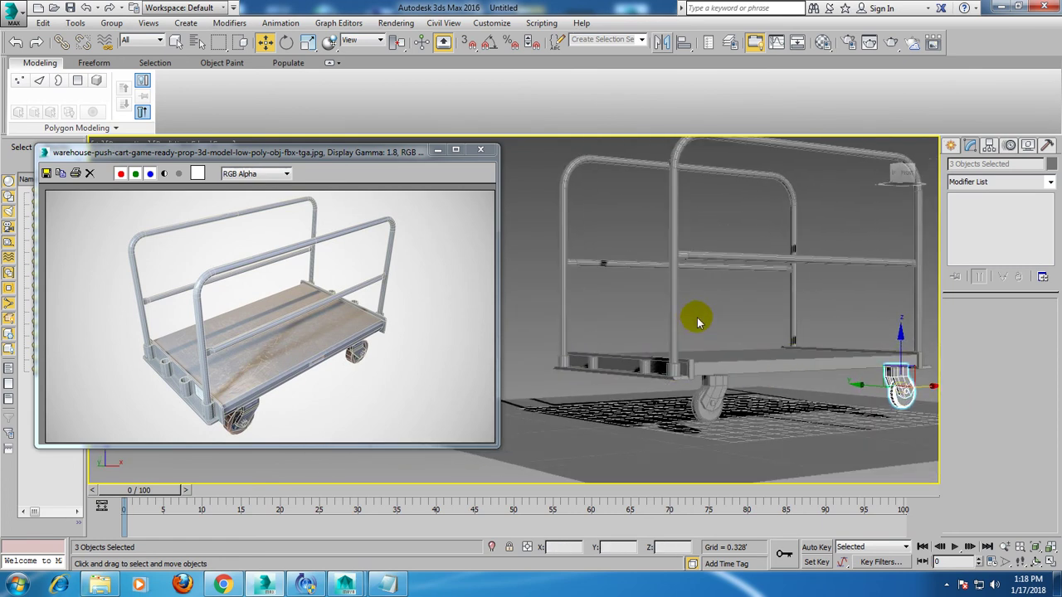
Clone the wheel pair to the cart's other side and nudge the copies into place.
left_click(779, 349)
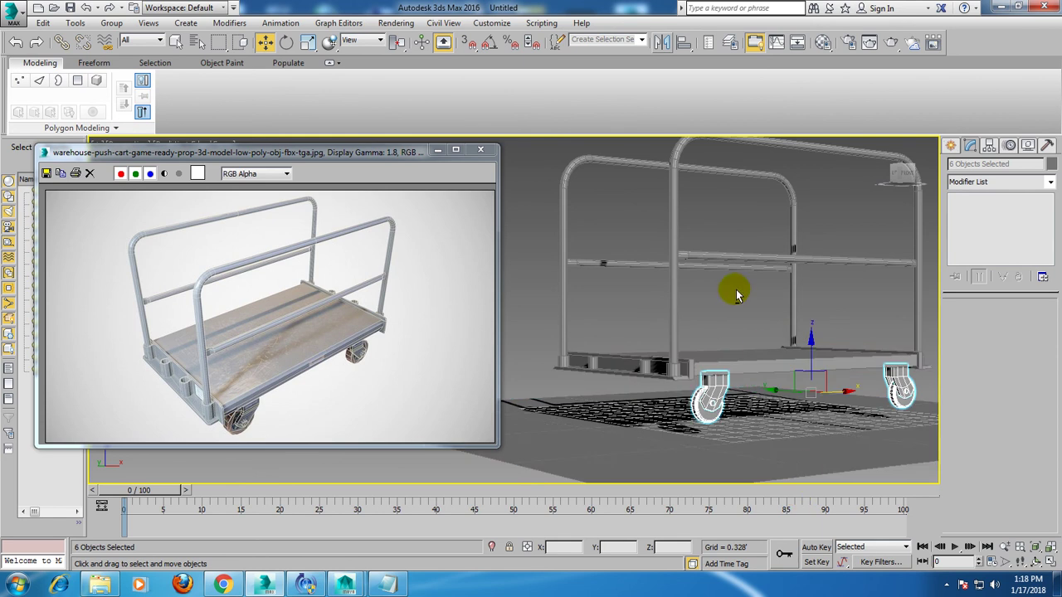
middle_click_drag(735, 284, 783, 390, "alt")
left_click_drag(772, 391, 597, 418)
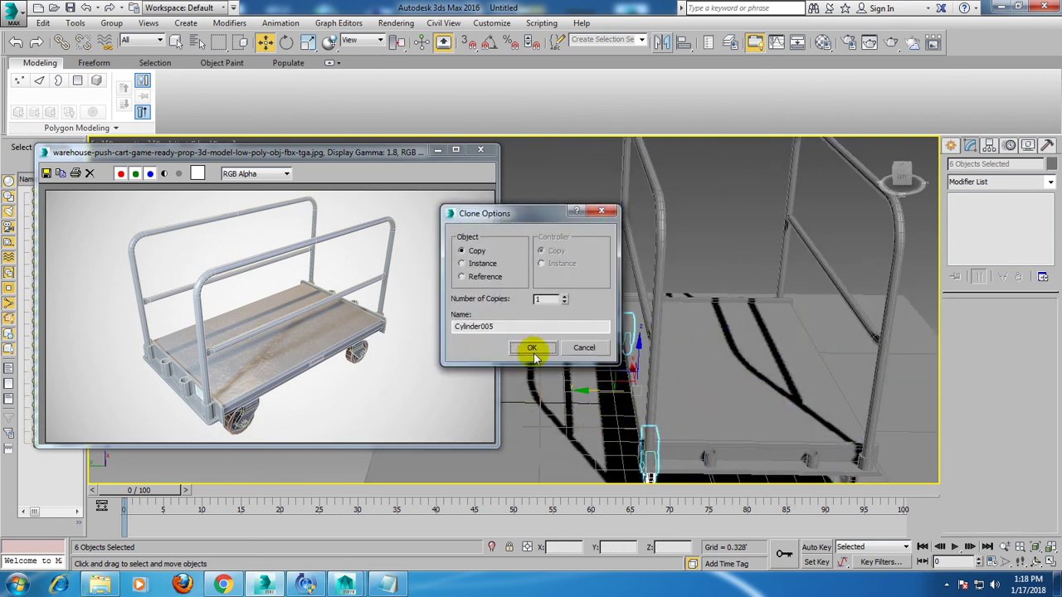
left_click(530, 349)
left_click(444, 152)
mouse_move(647, 263)
middle_mouse_down("alt")
mouse_move(763, 289)
mouse_move(737, 310)
middle_mouse_up("alt")
scroll(533, 412, "up", 3)
left_click_drag(538, 399, 532, 399)
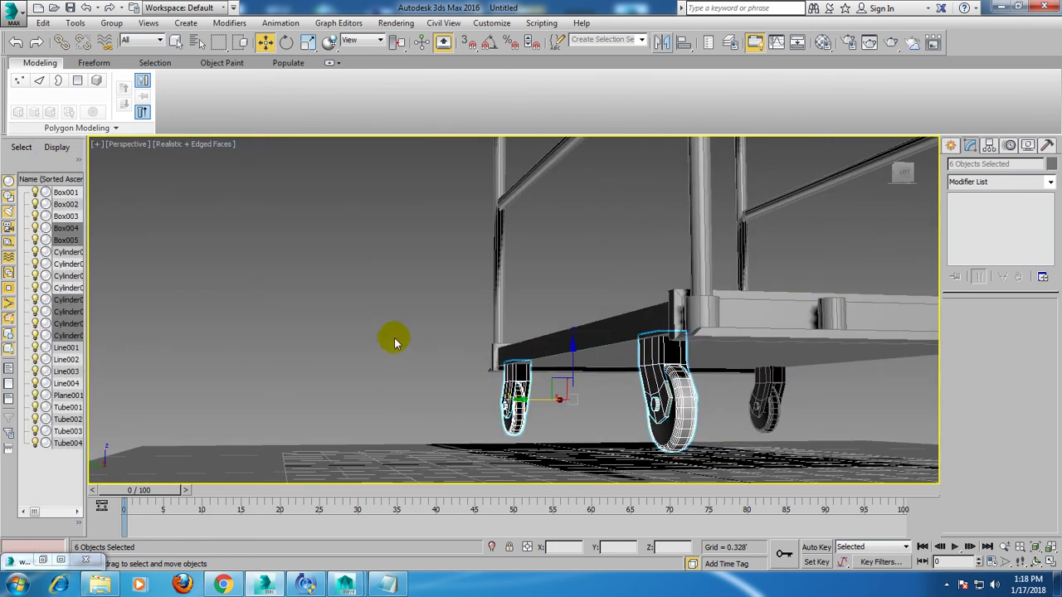
Lower the entire cart about 0.203' so its wheels touch the floor.
left_click(395, 343)
scroll(506, 369, "down", 5)
scroll(581, 340, "up", 3)
mouse_move(581, 339)
middle_mouse_down("alt")
mouse_move(583, 370)
mouse_move(617, 321)
middle_mouse_up("alt")
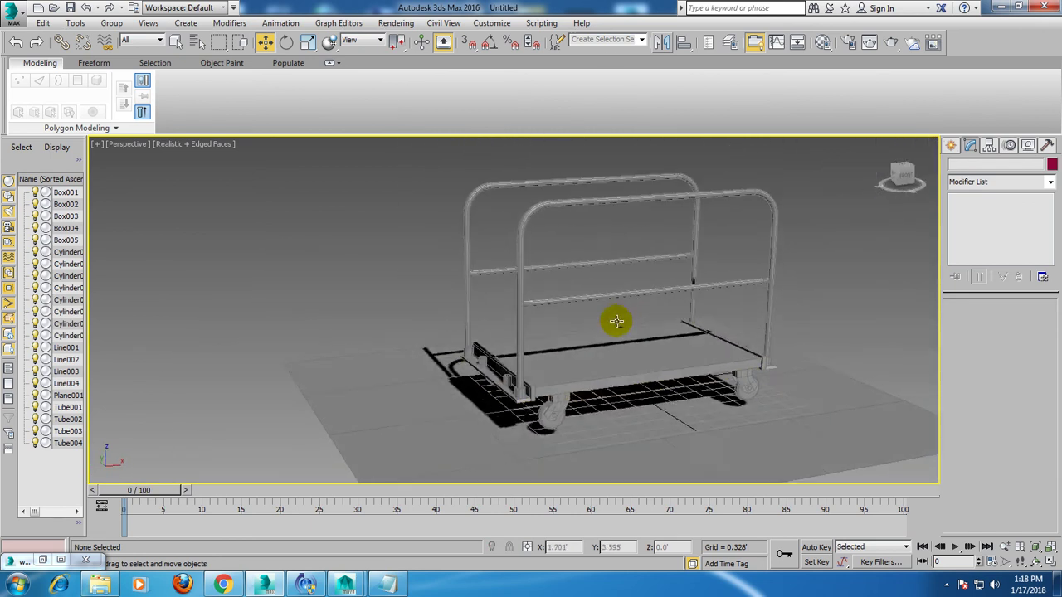
left_click_drag(390, 139, 954, 455)
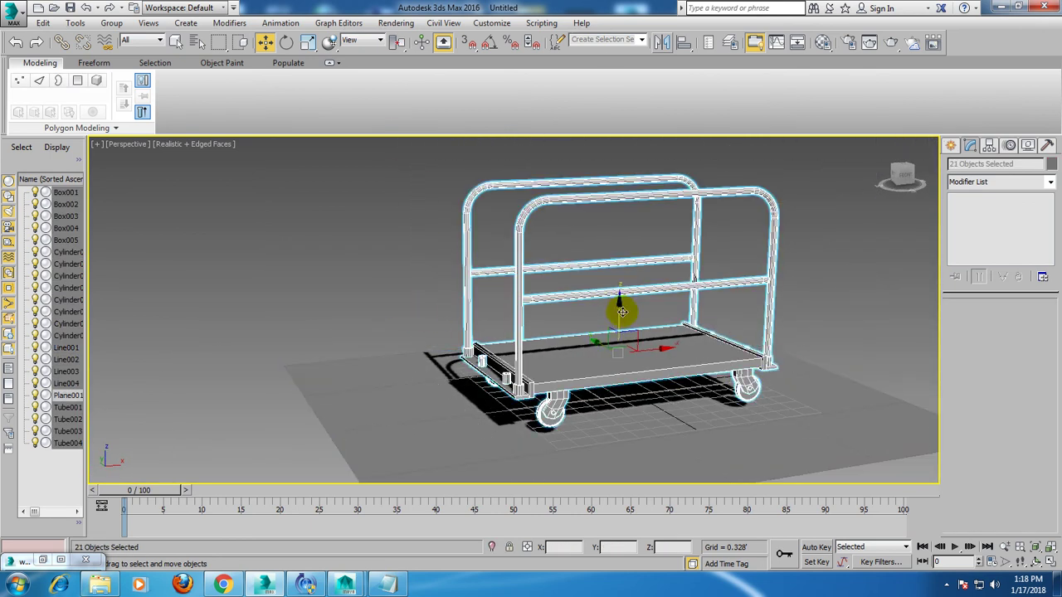
left_click_drag(619, 308, 627, 321)
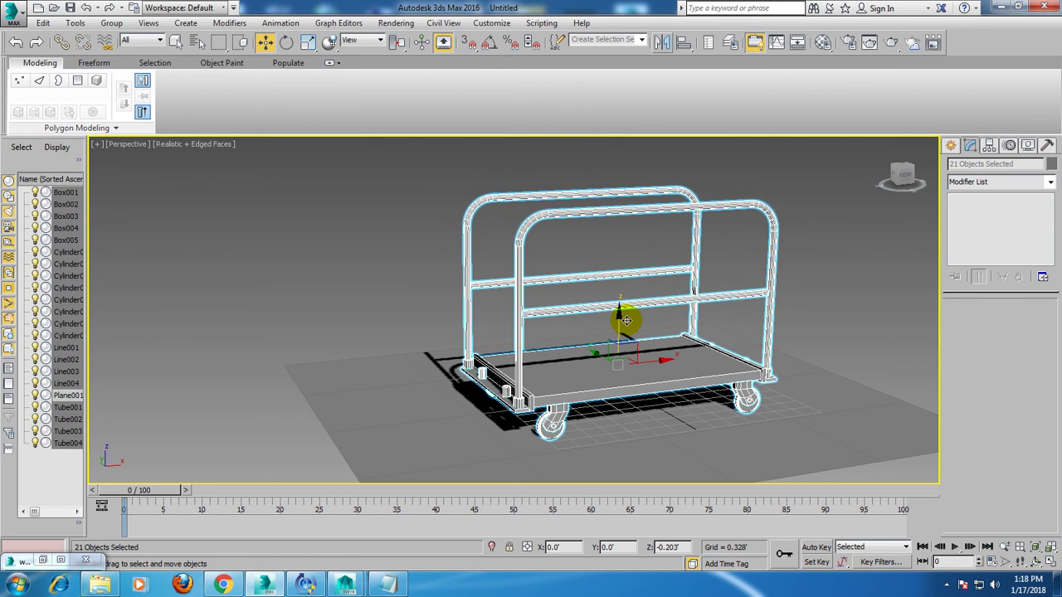
left_click(827, 295)
Select every object in the scene.
middle_click_drag(799, 331, 774, 346, "alt")
scroll(770, 351, "up", 2)
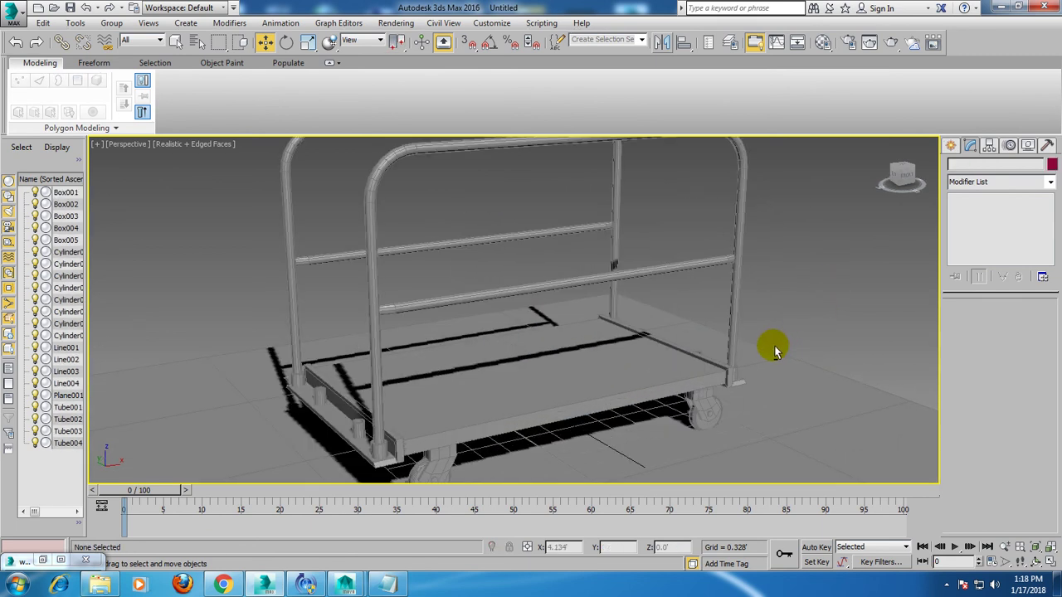
scroll(773, 367, "up", 1)
scroll(774, 366, "down", 3)
mouse_move(381, 160)
left_mouse_down()
mouse_move(817, 498)
mouse_move(860, 498)
left_mouse_up()
Assign the whole cart a material with Specular Level 126, then bring Notepad forward.
key("m")
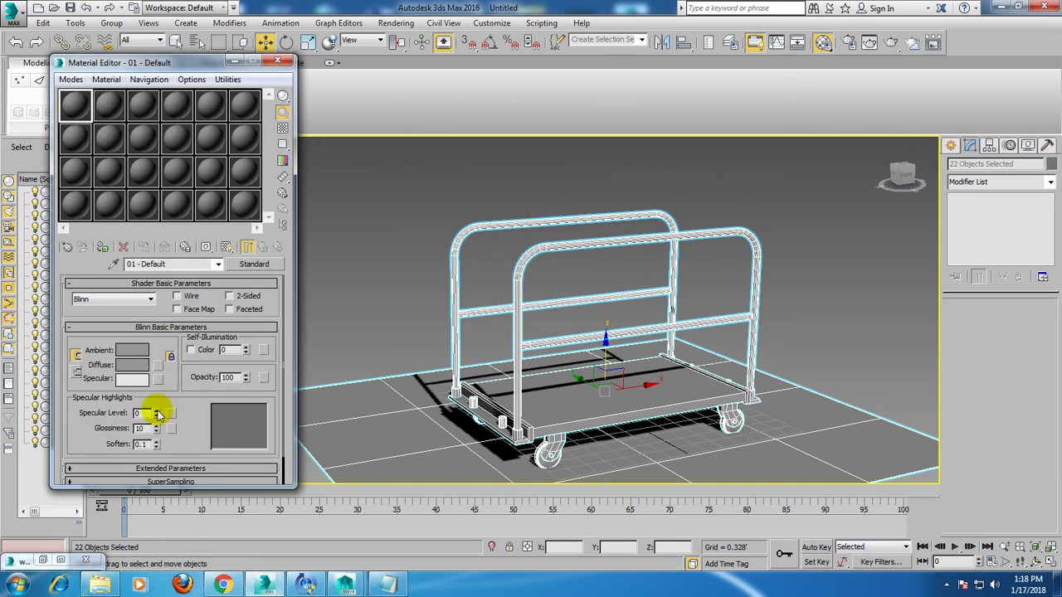
left_click_drag(158, 415, 169, 326)
left_click(104, 249)
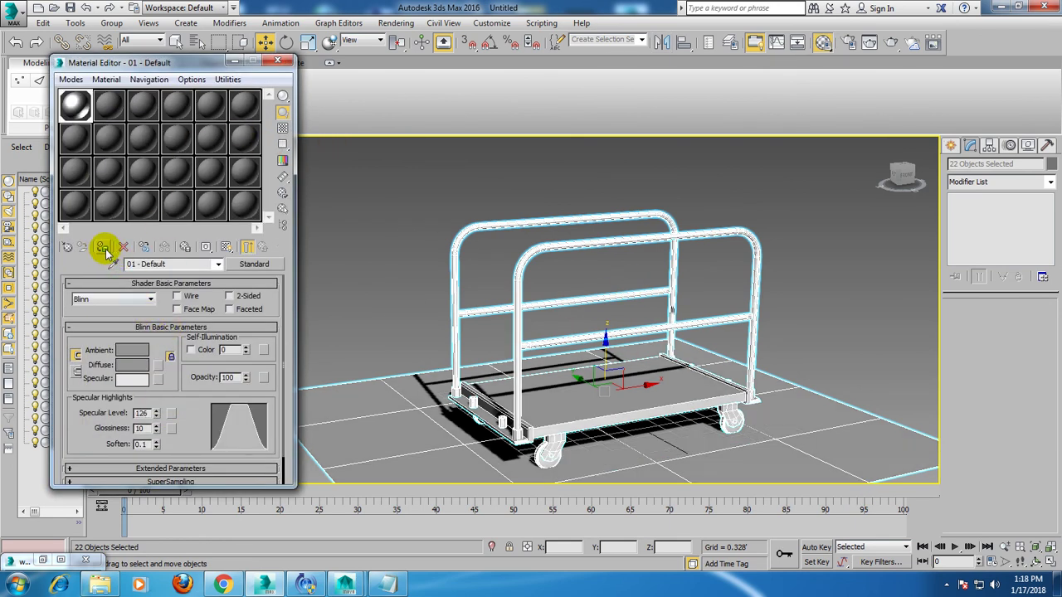
left_click(420, 178)
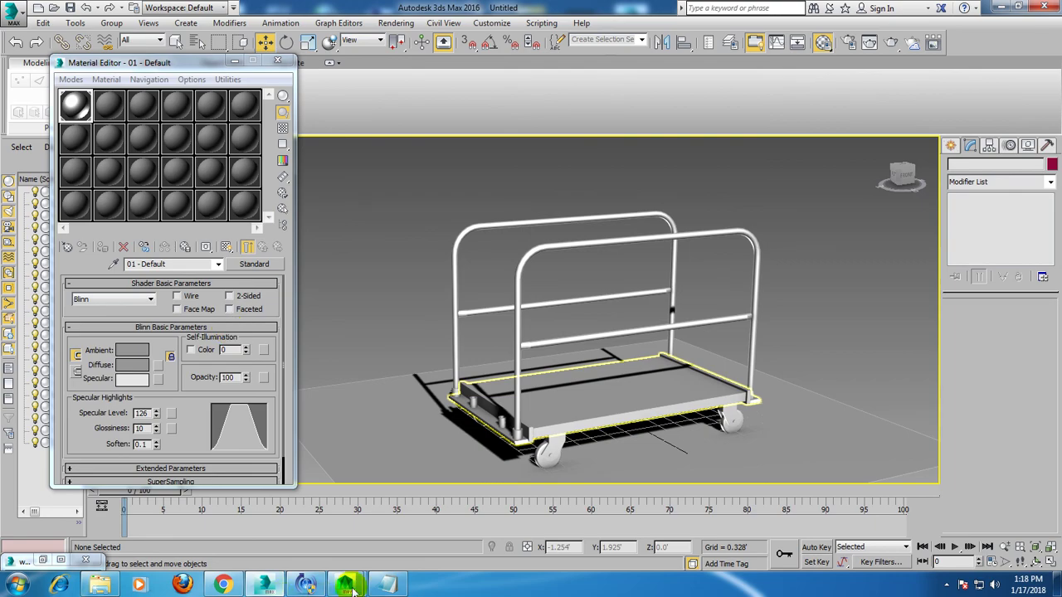
left_click(386, 585)
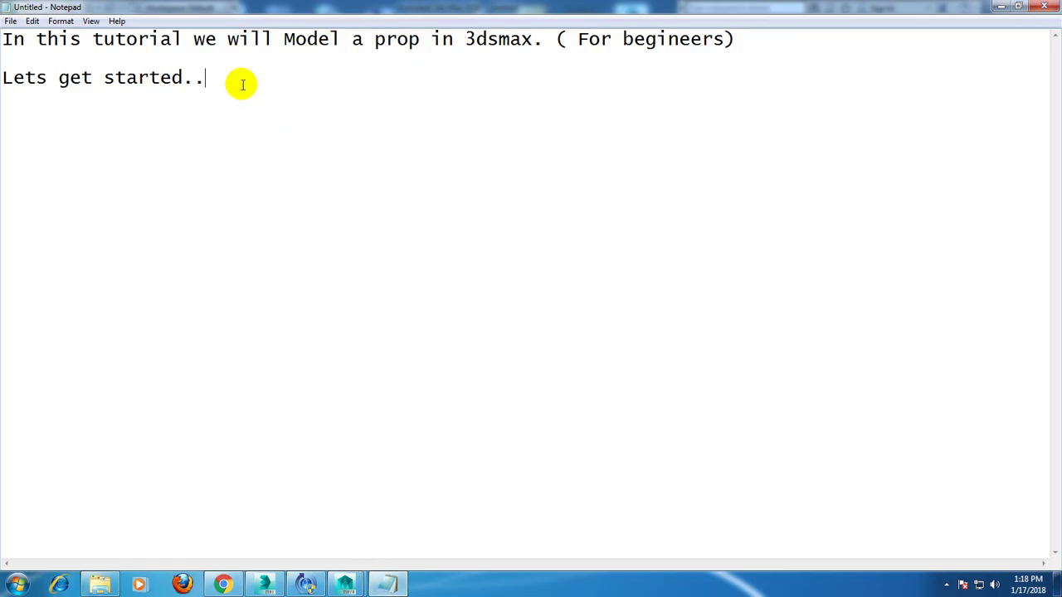